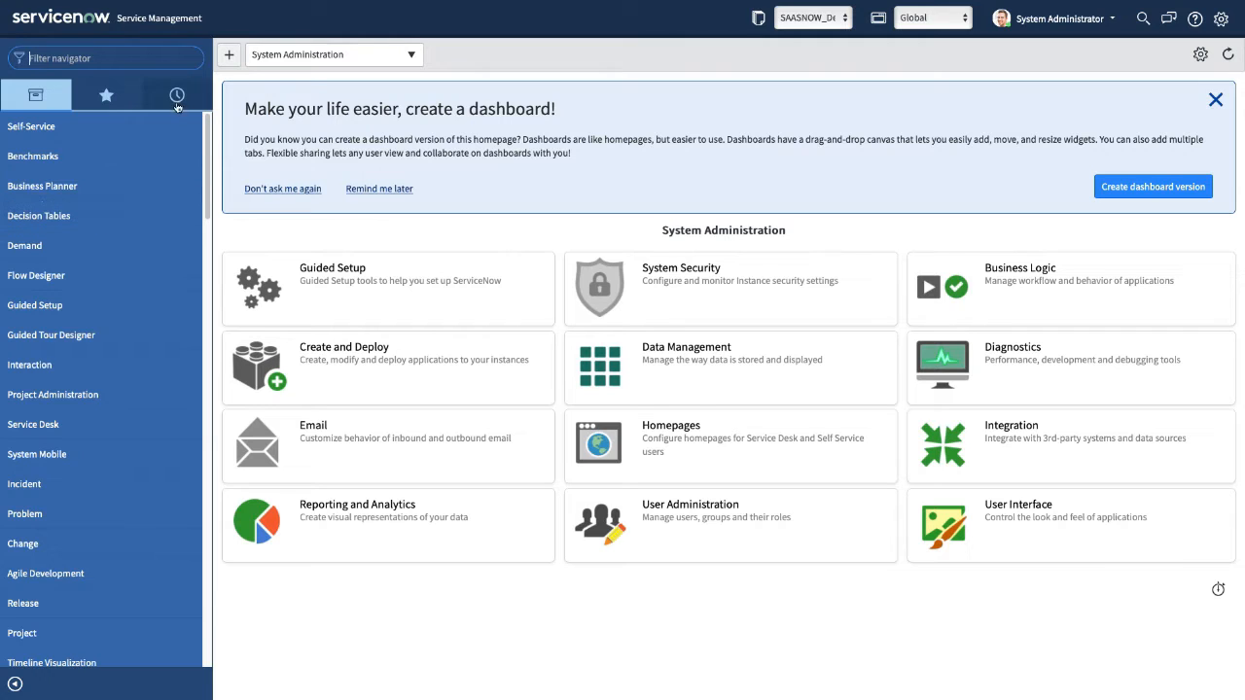
Step: Find Studio in the application navigator and open it
{"action": "type", "text": "s"}
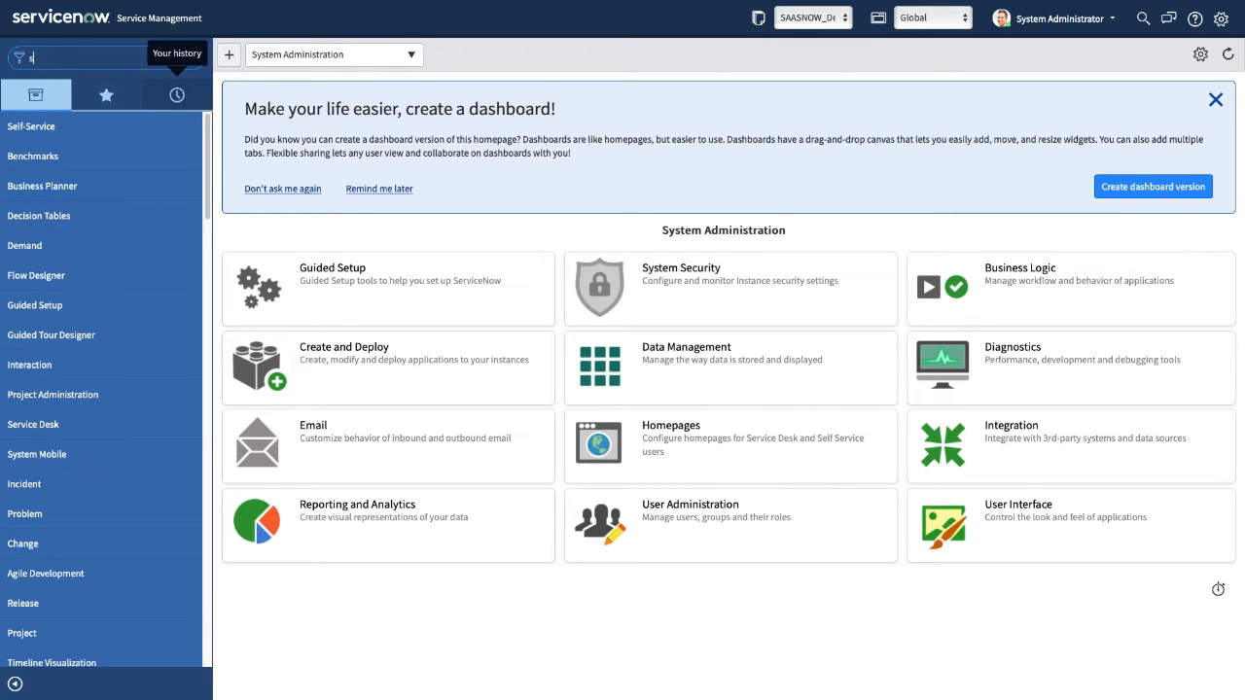
{"action": "type", "text": "tudu"}
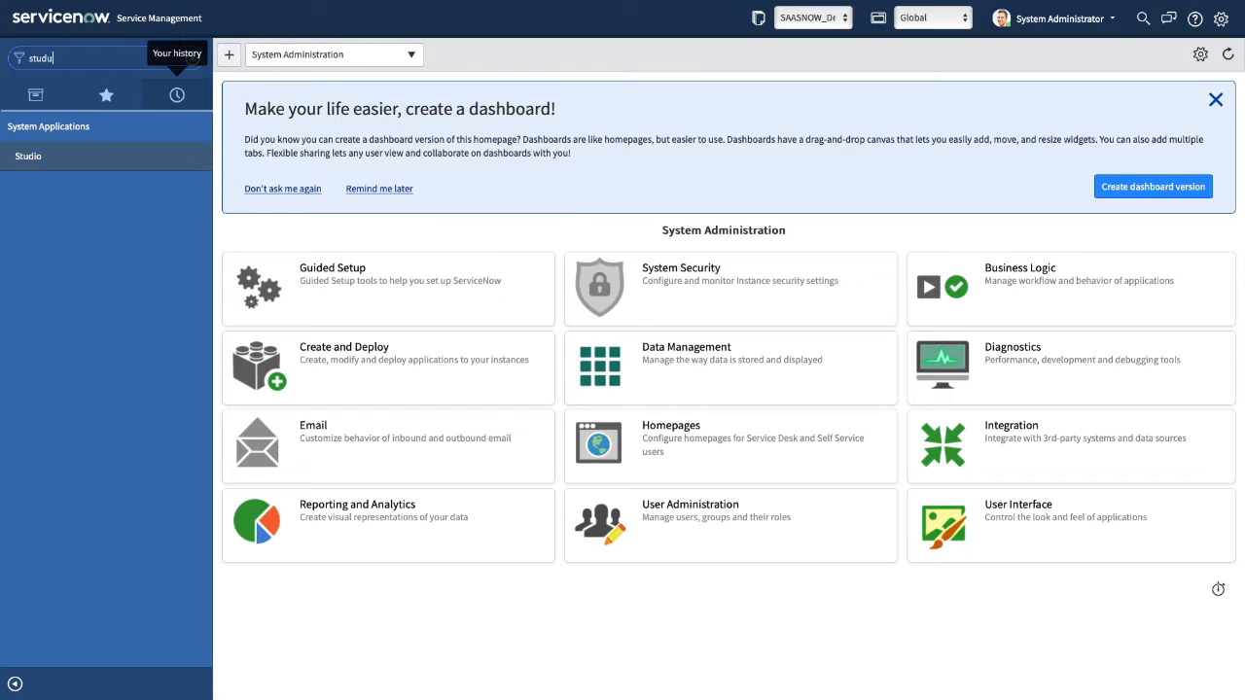
{"action": "key", "text": "BackSpace"}
{"action": "type", "text": "io"}
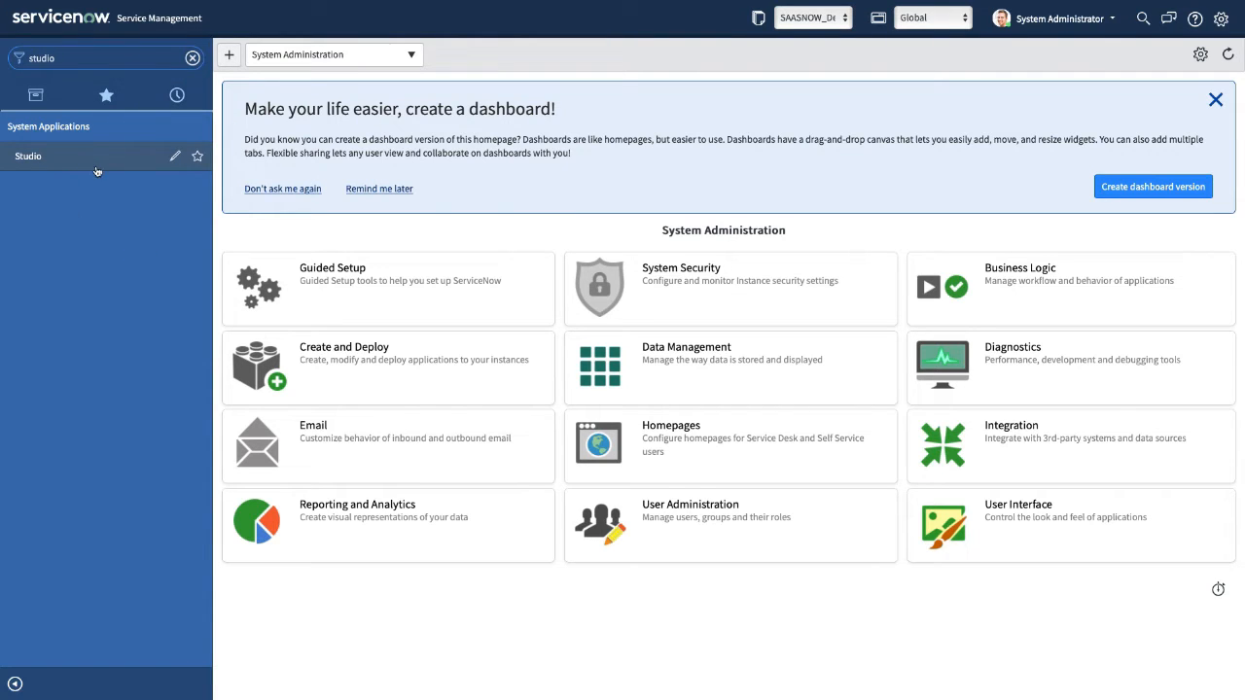
{"action": "left_click", "coordinate": [32, 157]}
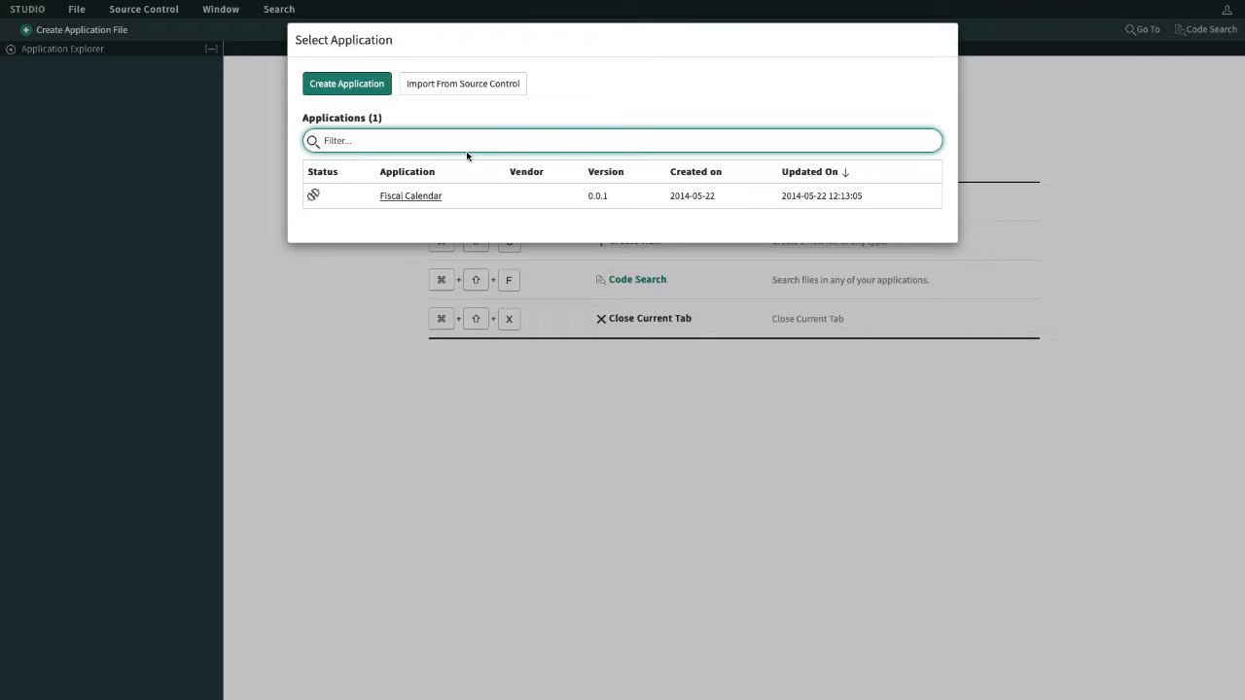
Step: Start creating a new application using the Create custom application option
{"action": "left_click", "coordinate": [346, 90]}
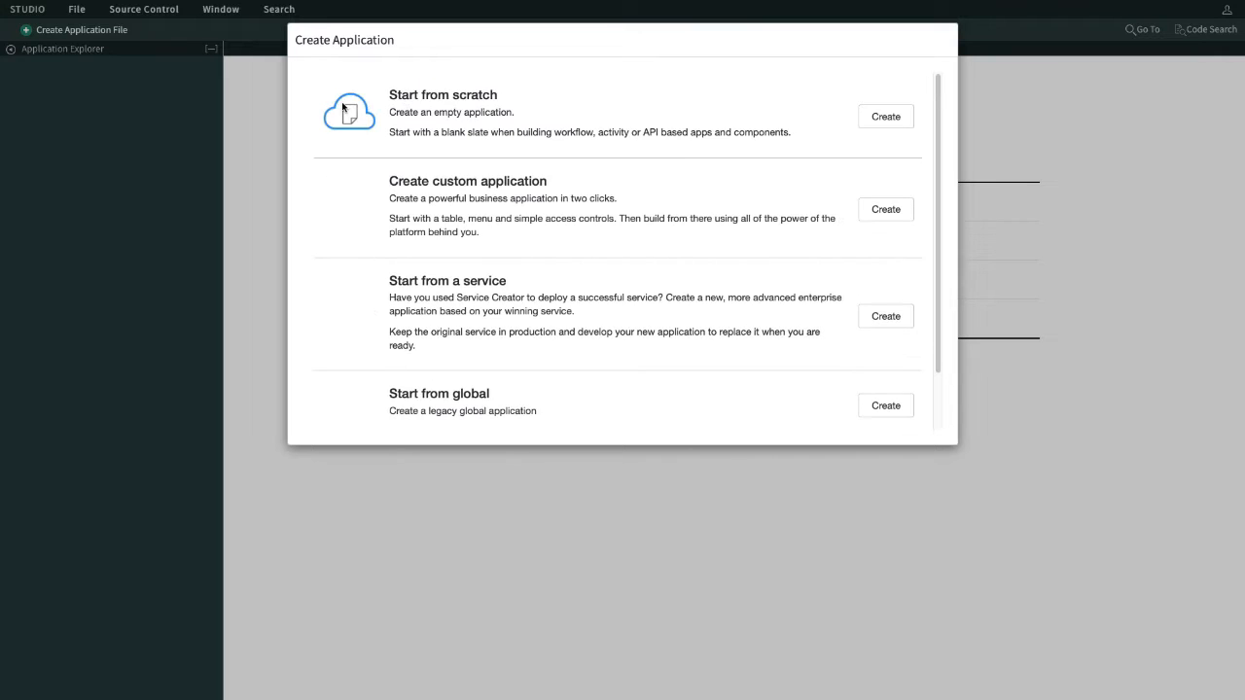
{"action": "scroll", "coordinate": [494, 250], "scroll_direction": "down", "scroll_amount": 2}
{"action": "scroll", "coordinate": [498, 233], "scroll_direction": "up", "scroll_amount": 2}
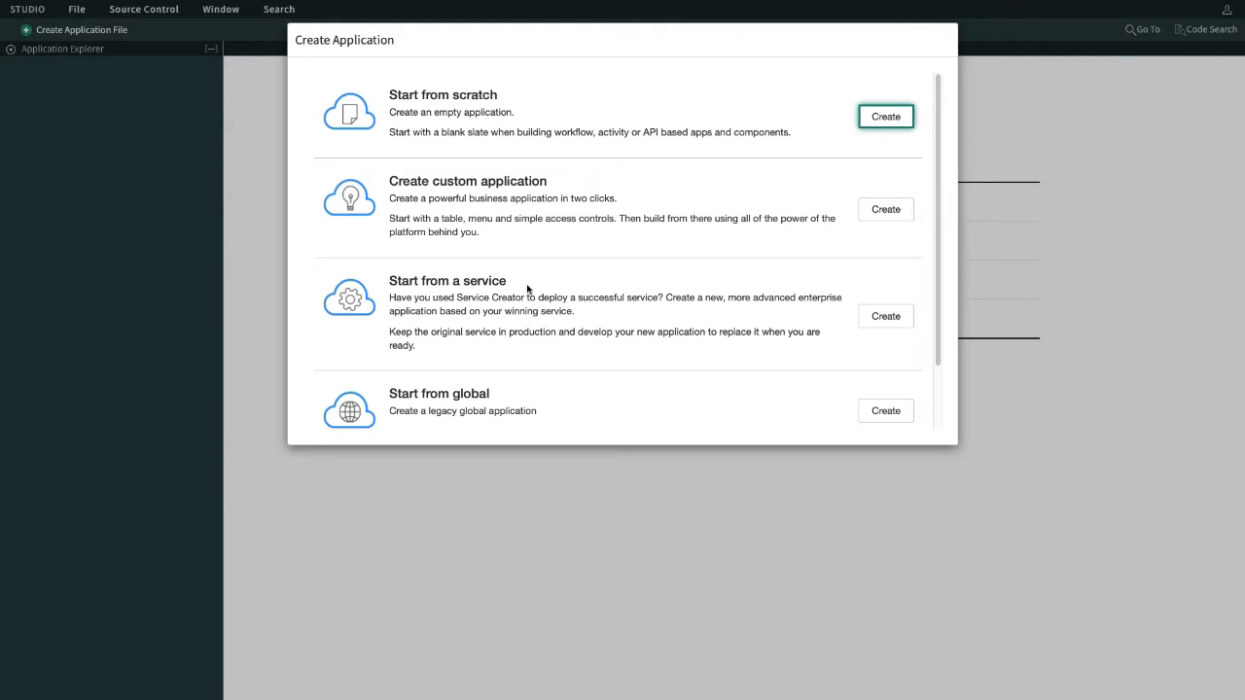
{"action": "scroll", "coordinate": [523, 310], "scroll_direction": "down", "scroll_amount": 1}
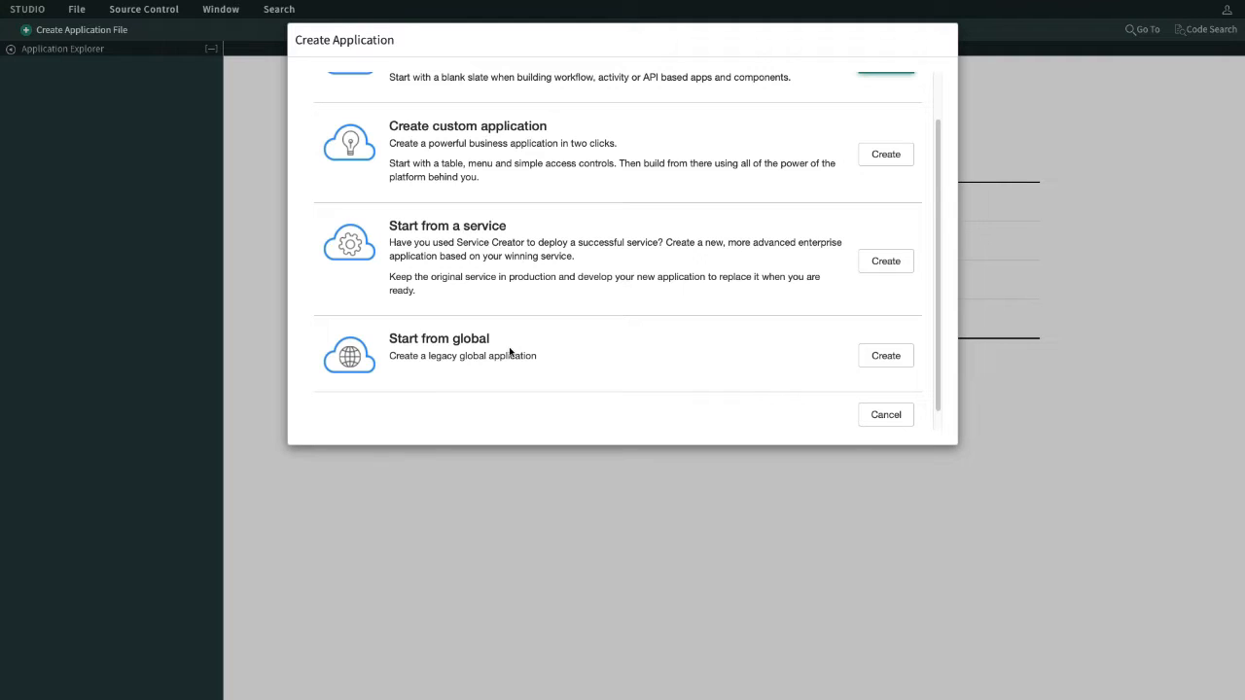
{"action": "scroll", "coordinate": [525, 321], "scroll_direction": "down", "scroll_amount": 1}
{"action": "scroll", "coordinate": [526, 280], "scroll_direction": "up", "scroll_amount": 2}
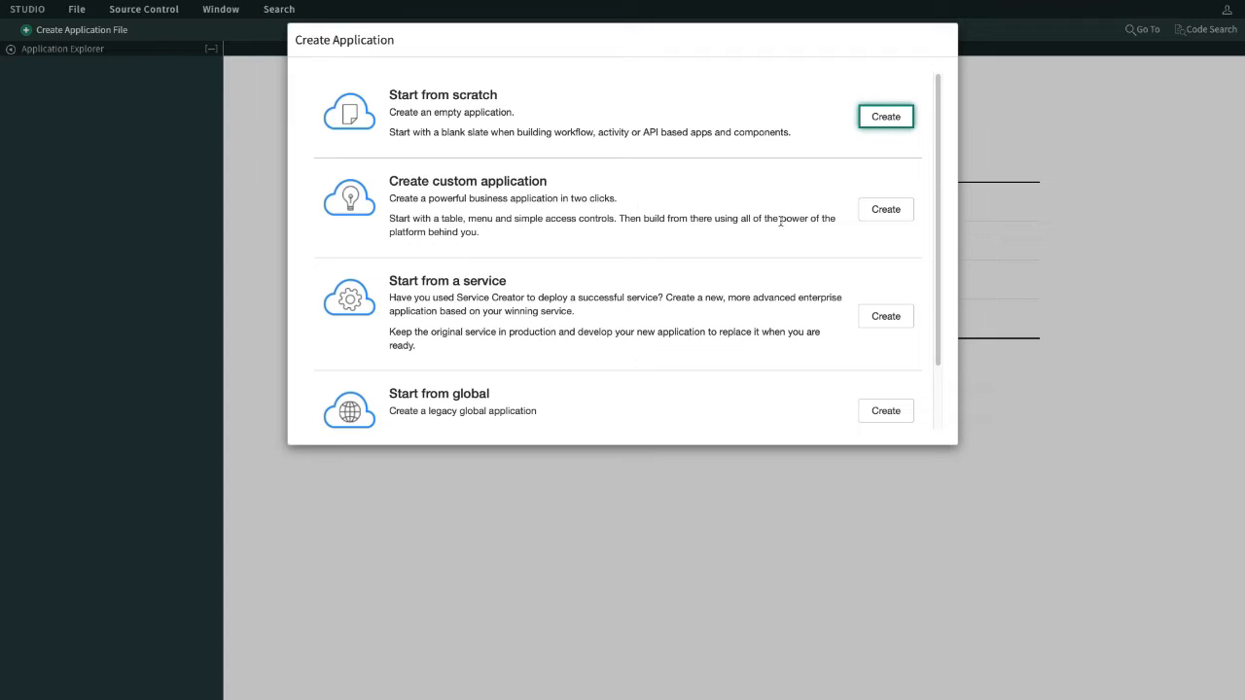
{"action": "left_click", "coordinate": [886, 213]}
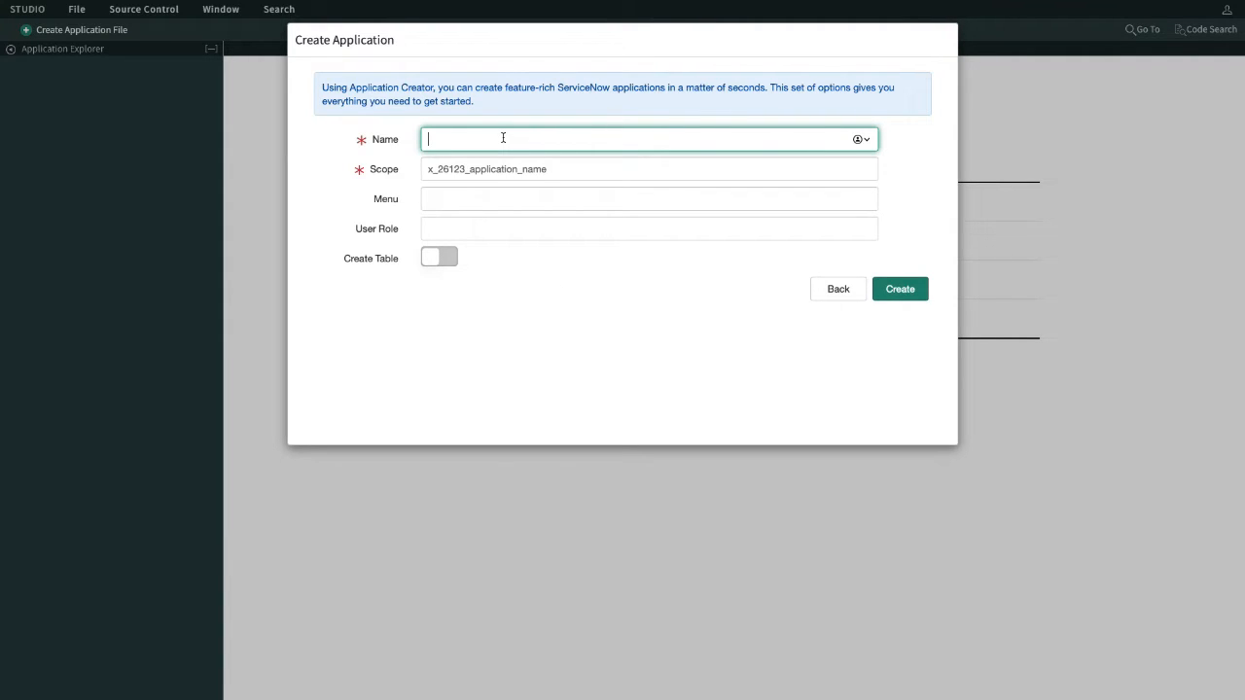
Step: Name the new application Work Assignment, keeping the generated scope and menu values
{"action": "type", "text": "Work Assignment"}
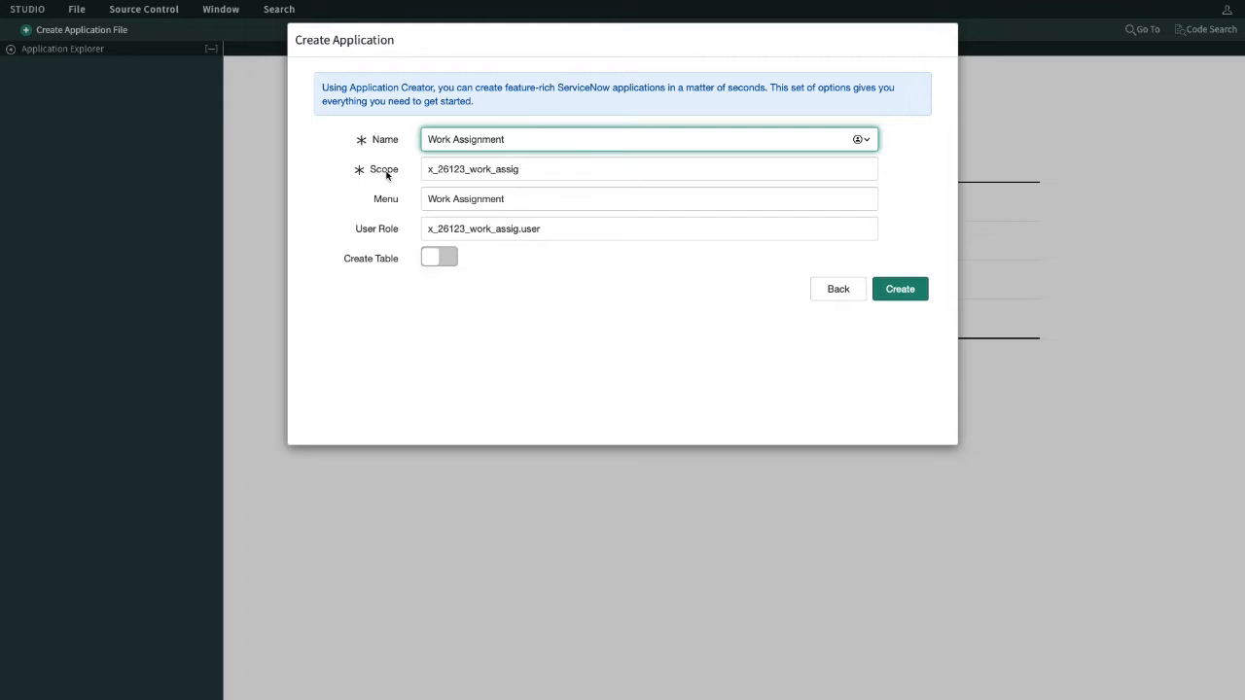
{"action": "left_click_drag", "start_coordinate": [519, 170], "coordinate": [392, 162]}
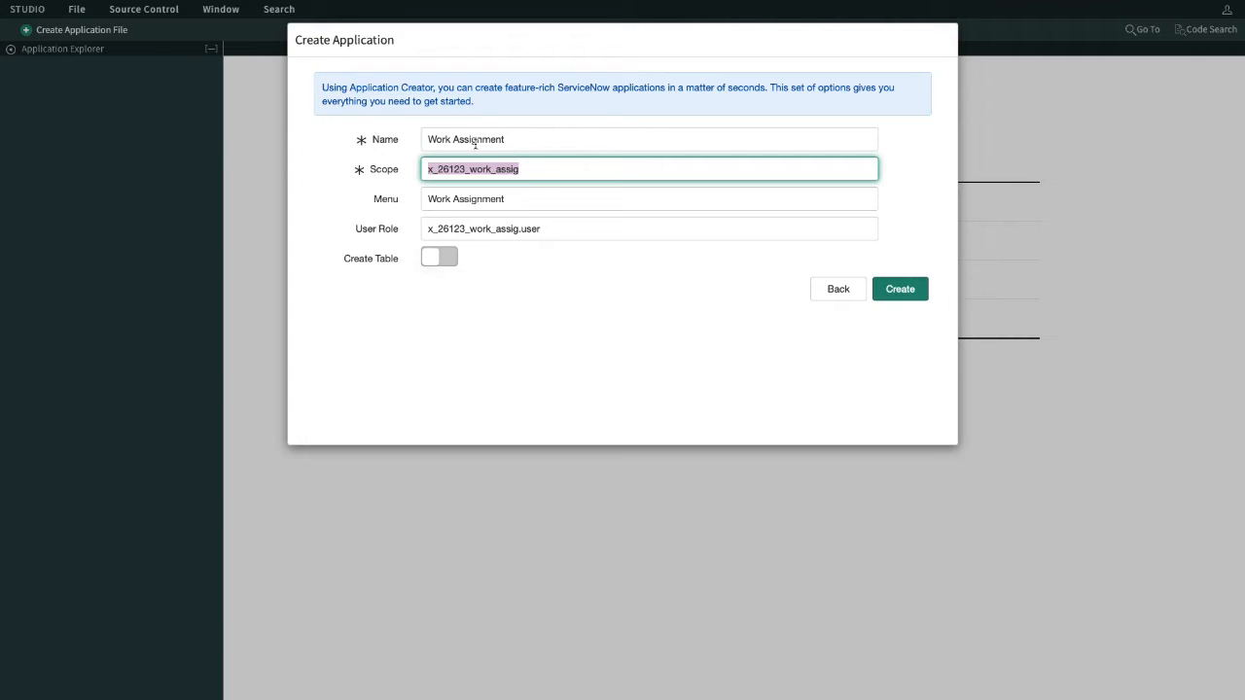
{"action": "left_click", "coordinate": [396, 198]}
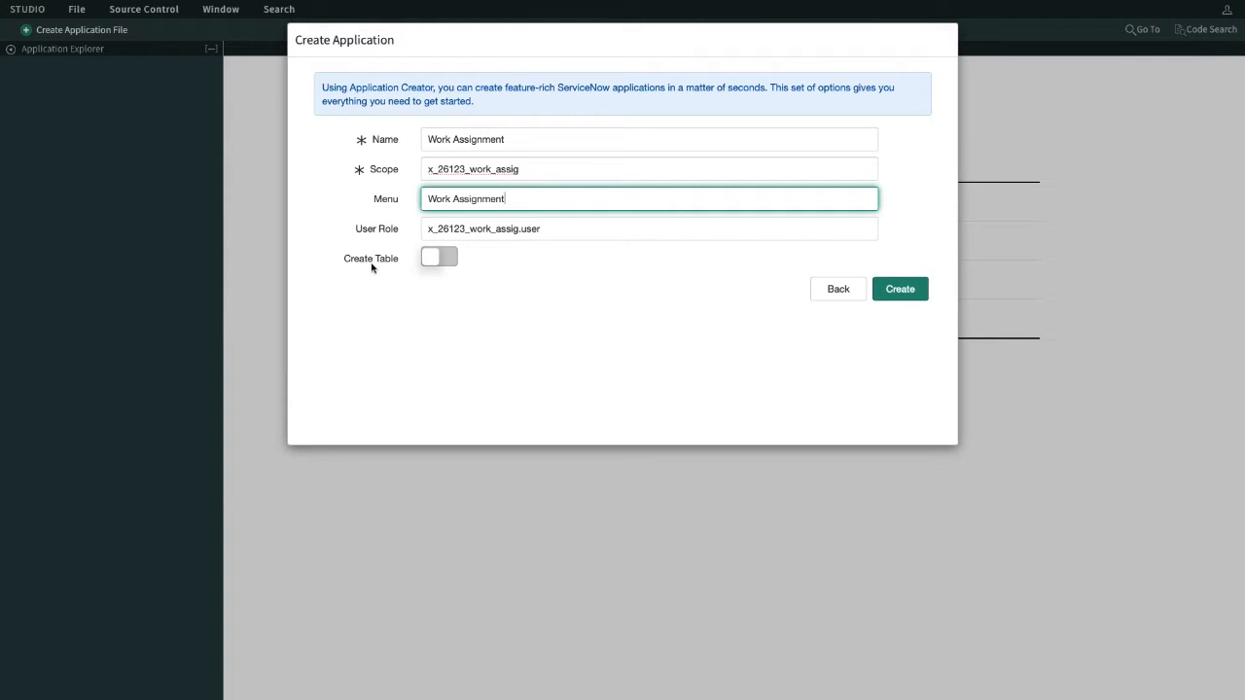
Step: Enable table creation for the application and set the table label to Work Assignment
{"action": "left_click", "coordinate": [436, 261]}
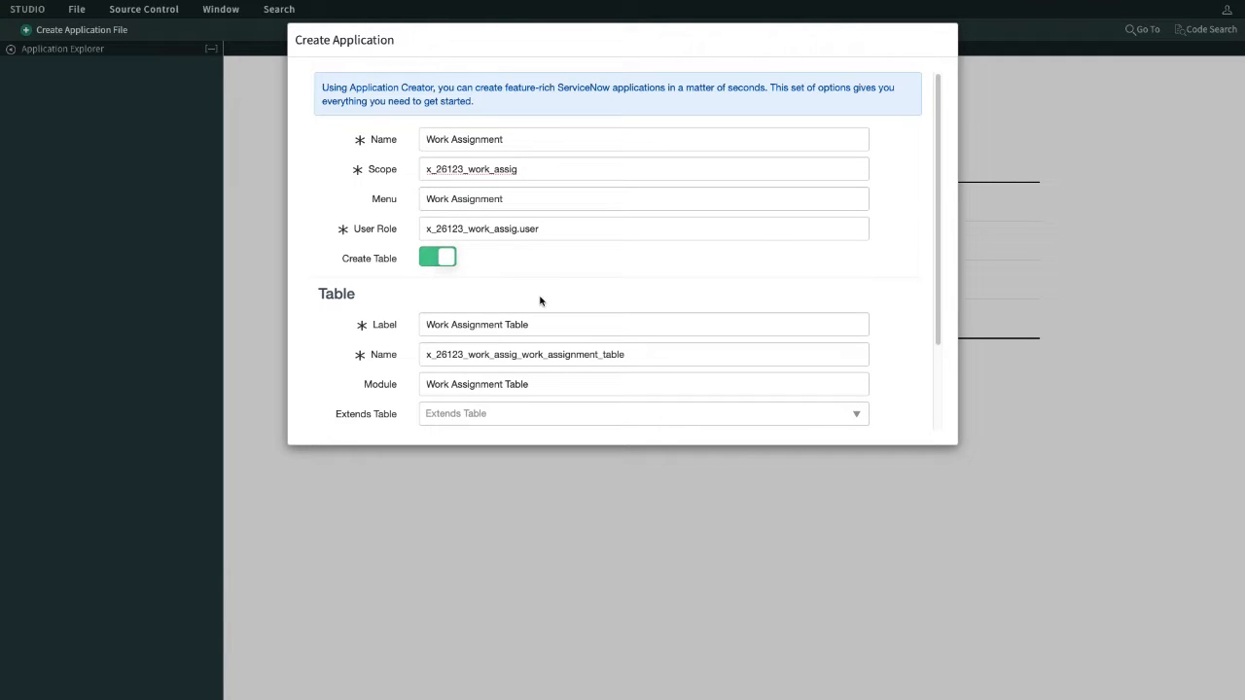
{"action": "scroll", "coordinate": [540, 302], "scroll_direction": "down", "scroll_amount": 2}
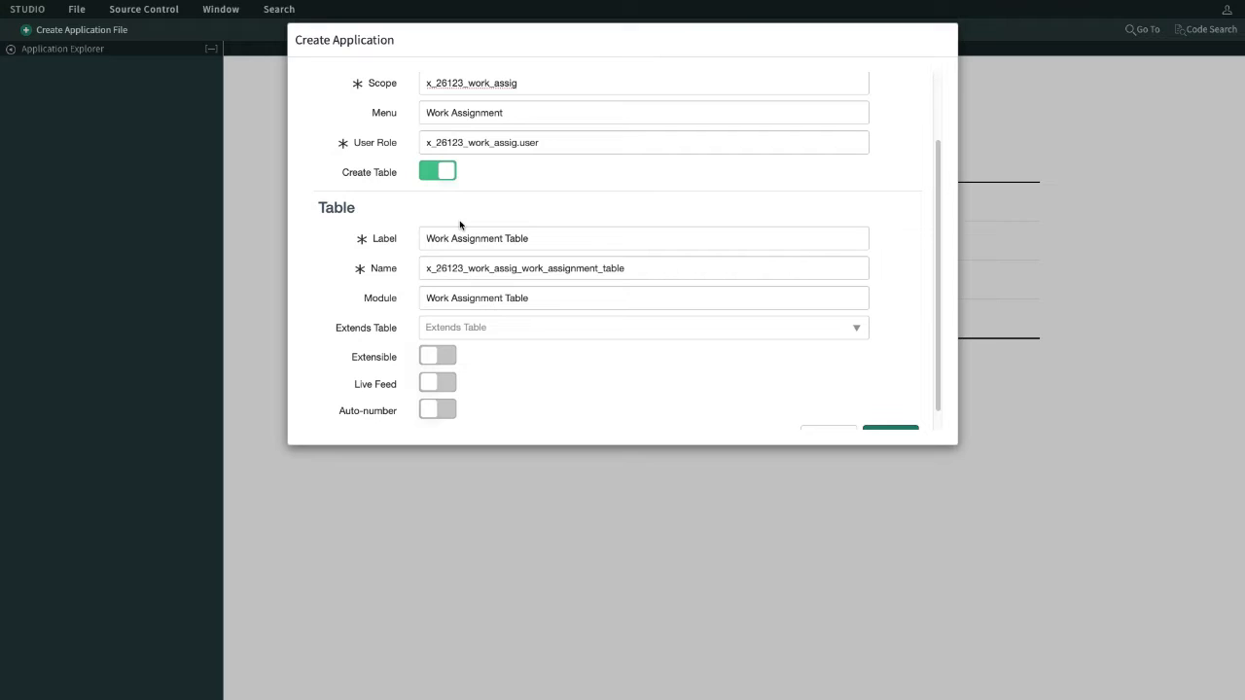
{"action": "left_click", "coordinate": [554, 240]}
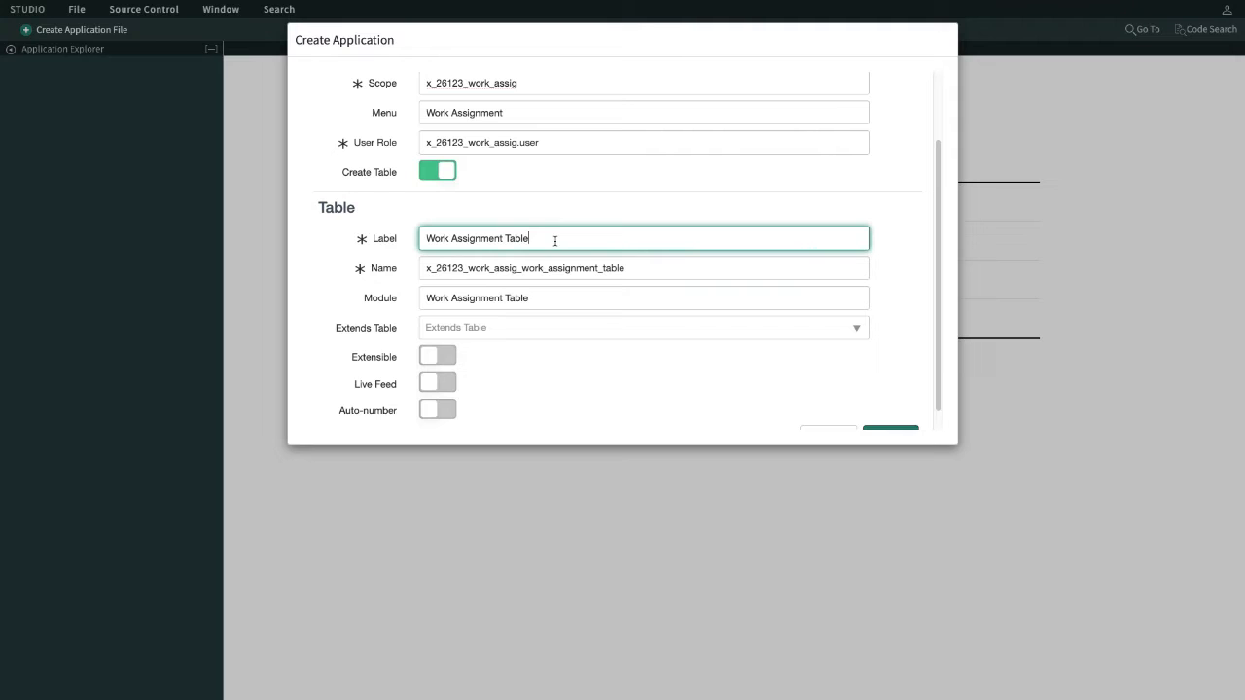
{"action": "key", "text": "BackSpace"}
{"action": "key", "text": "BackSpace"}
{"action": "key", "text": "BackSpace"}
{"action": "key", "text": "BackSpace"}
{"action": "key", "text": "BackSpace"}
{"action": "key", "text": "BackSpace"}
{"action": "left_click", "coordinate": [597, 268]}
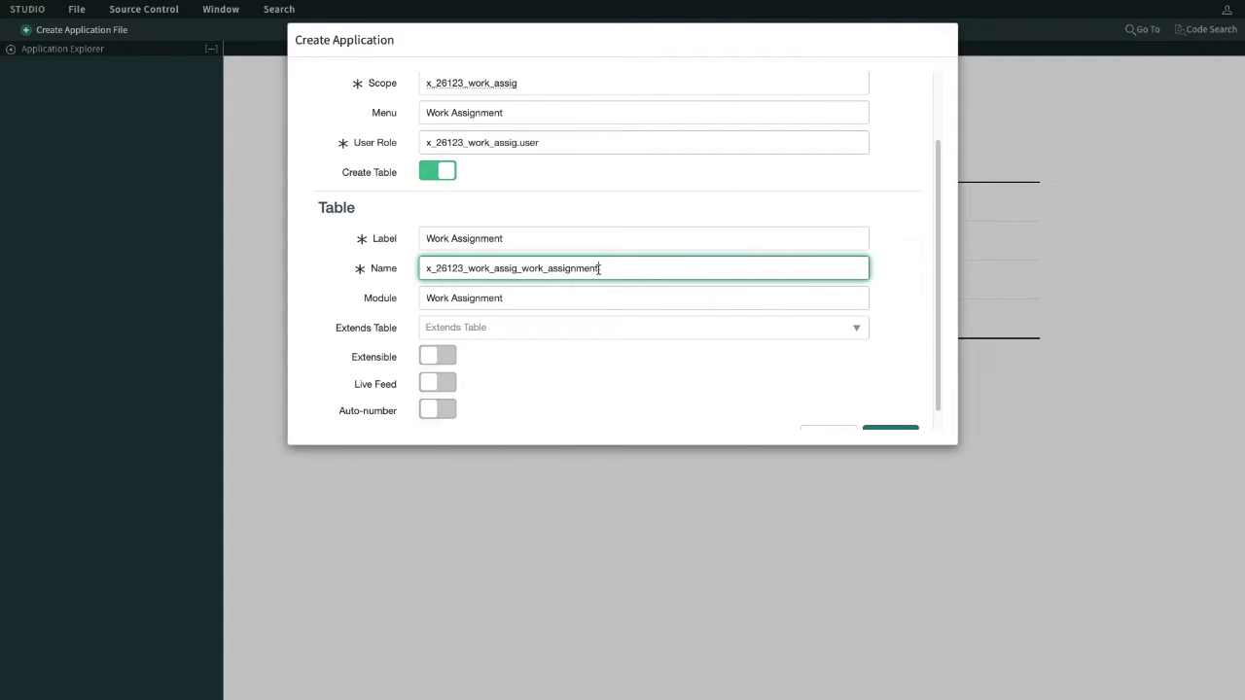
Step: Set the table's module to Work Assignments and make the table extend the Task table
{"action": "left_click", "coordinate": [516, 301]}
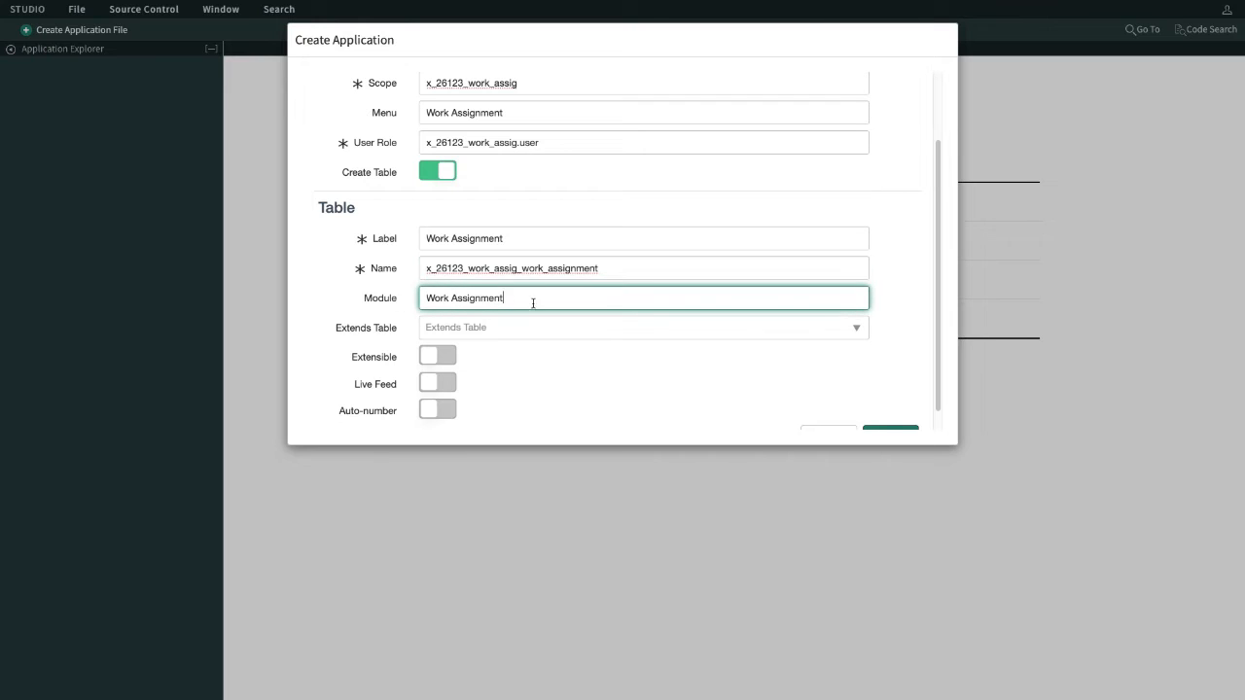
{"action": "type", "text": "s"}
{"action": "left_click", "coordinate": [520, 333]}
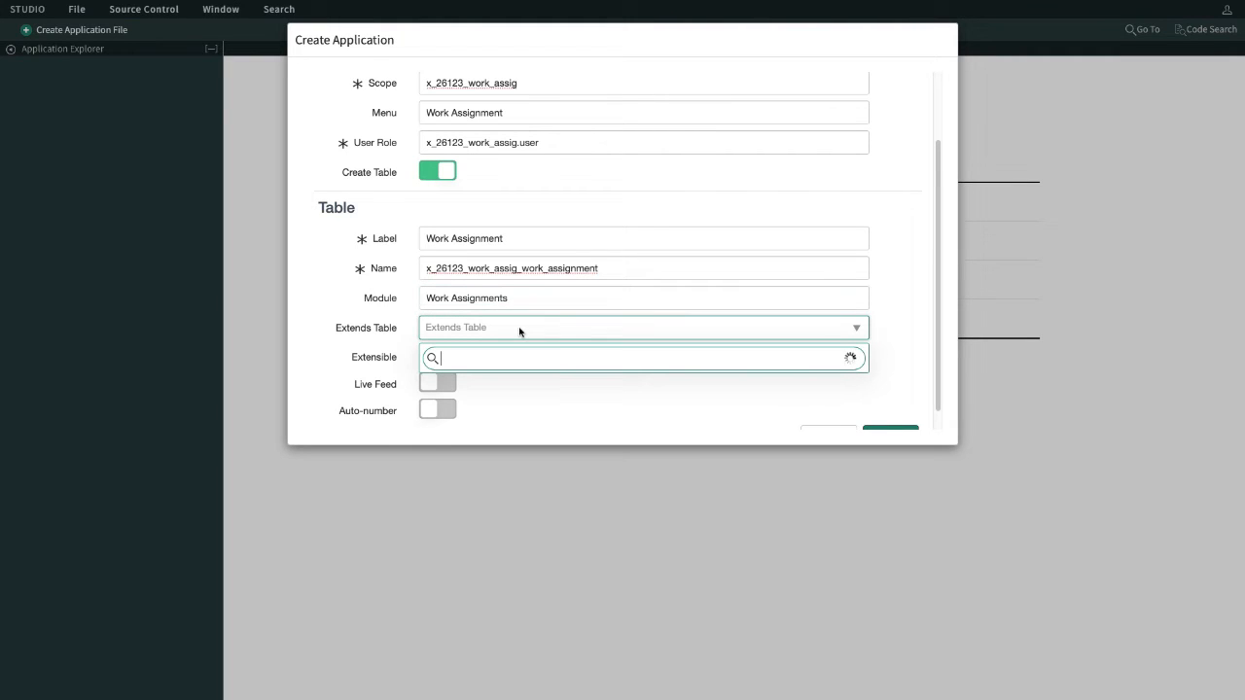
{"action": "type", "text": "t"}
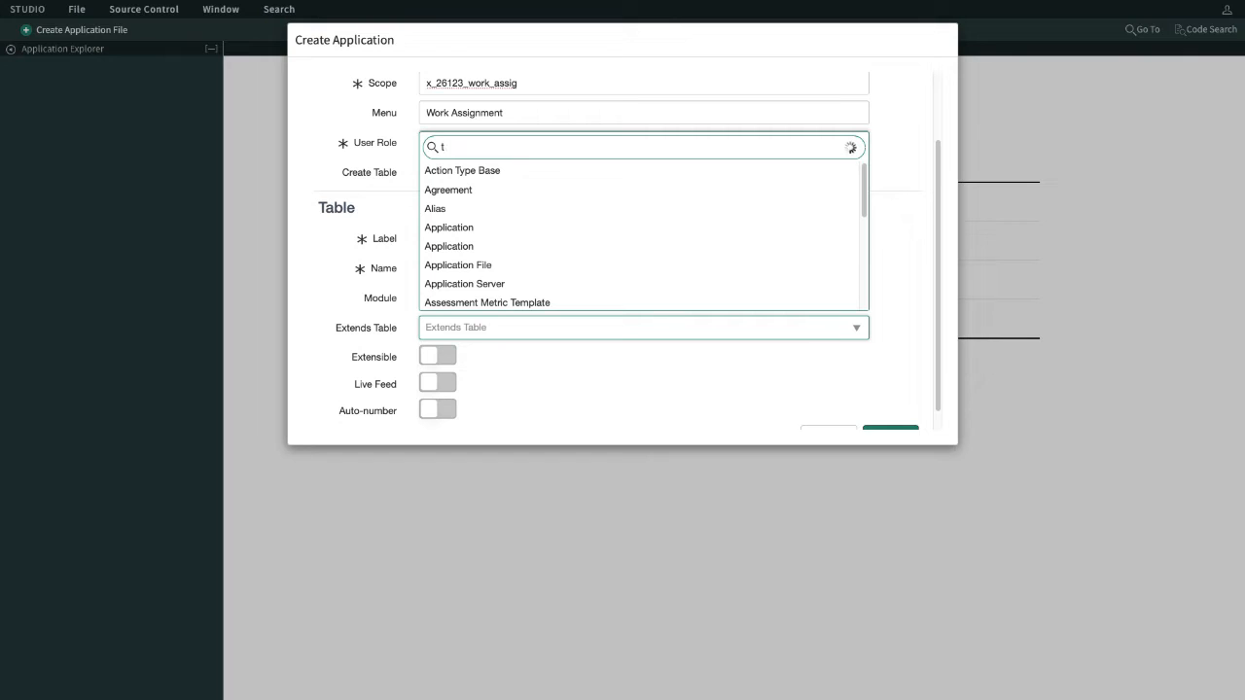
{"action": "type", "text": "ask"}
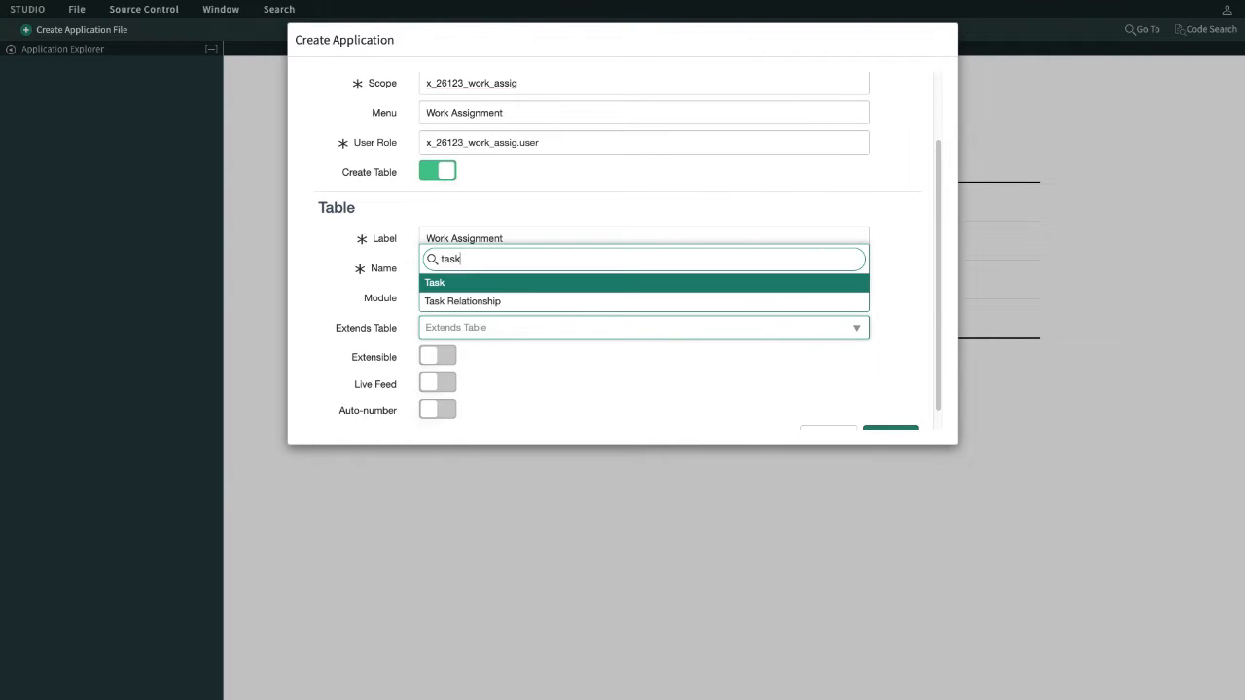
{"action": "left_click", "coordinate": [446, 281]}
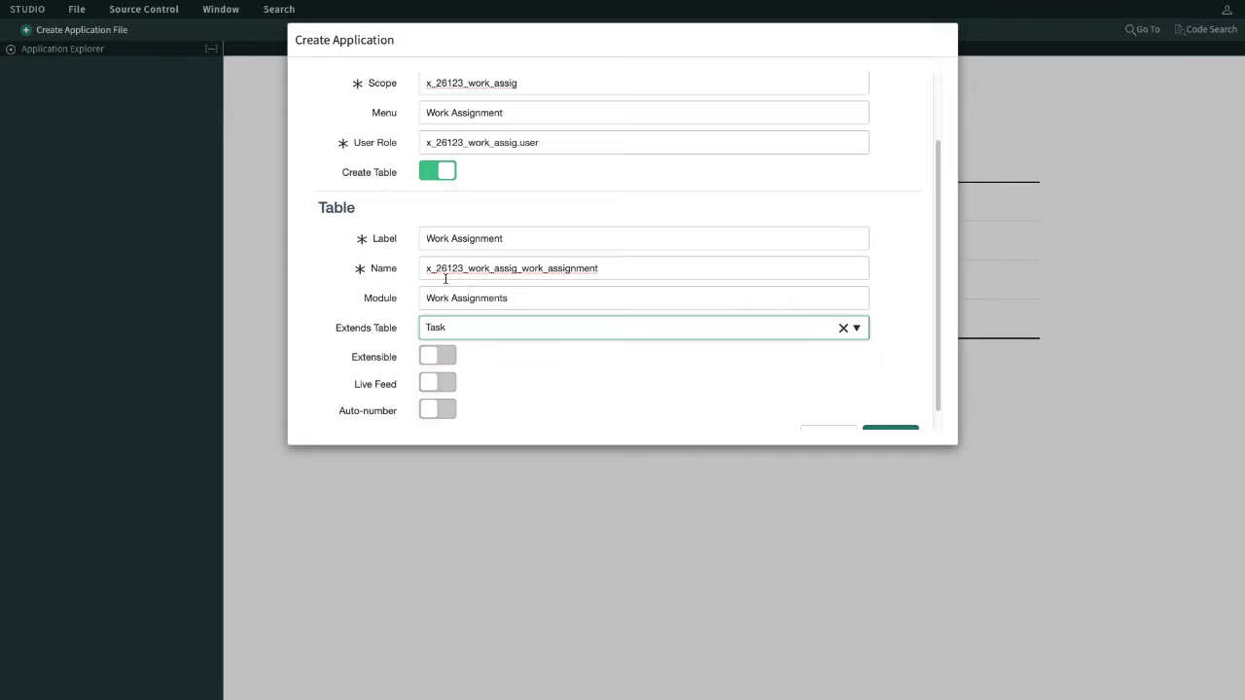
Step: Make the table extensible and turn on auto-numbering with the prefix WORKA
{"action": "scroll", "coordinate": [446, 279], "scroll_direction": "down", "scroll_amount": 1}
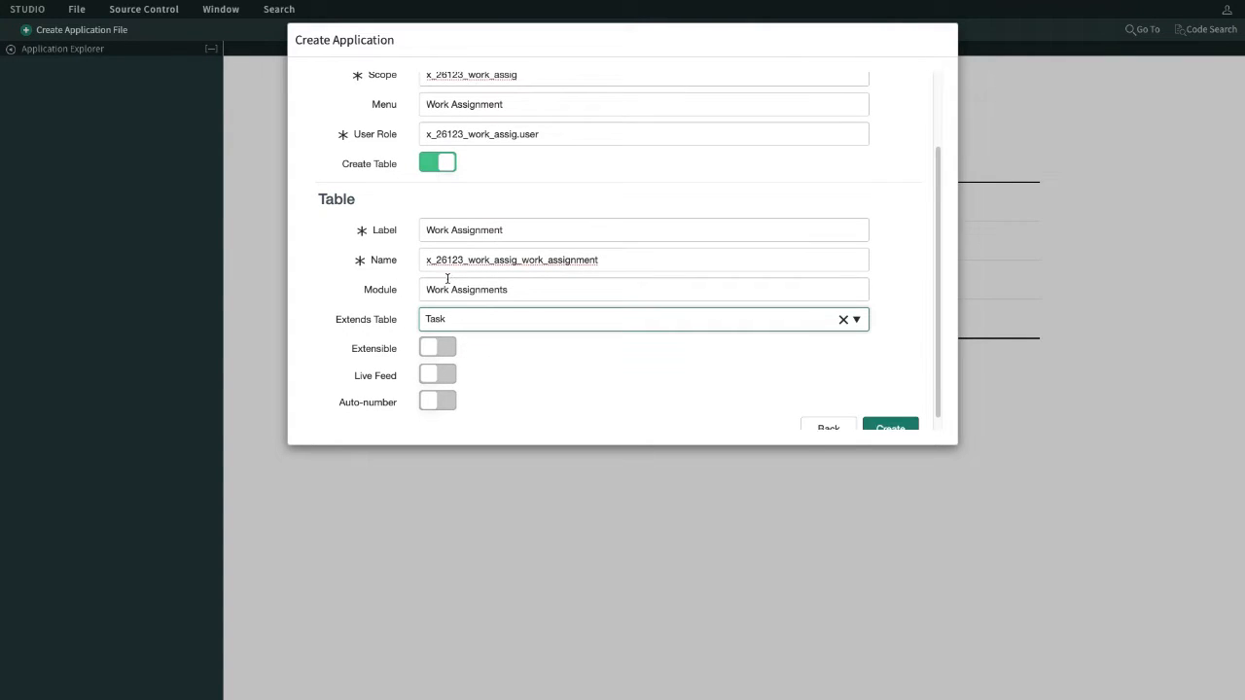
{"action": "left_click", "coordinate": [435, 347]}
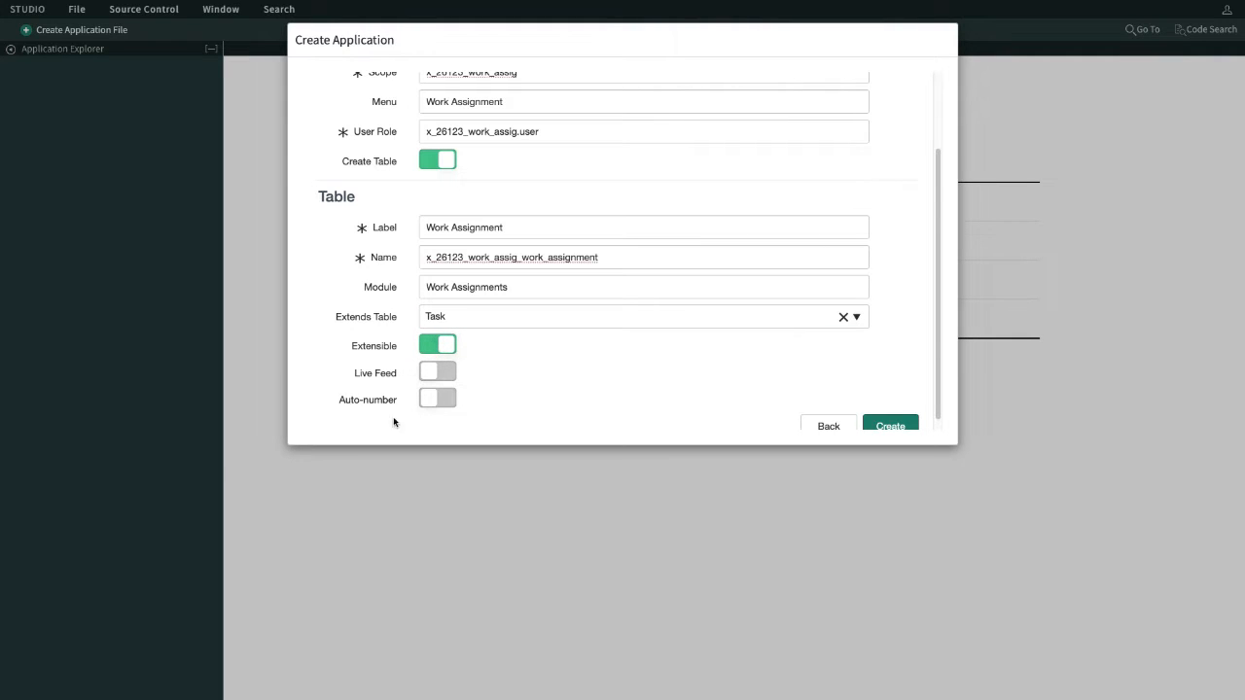
{"action": "left_click", "coordinate": [437, 399]}
{"action": "scroll", "coordinate": [514, 361], "scroll_direction": "down", "scroll_amount": 1}
{"action": "scroll", "coordinate": [515, 361], "scroll_direction": "down", "scroll_amount": 2}
{"action": "left_click", "coordinate": [467, 318]}
{"action": "type", "text": "A"}
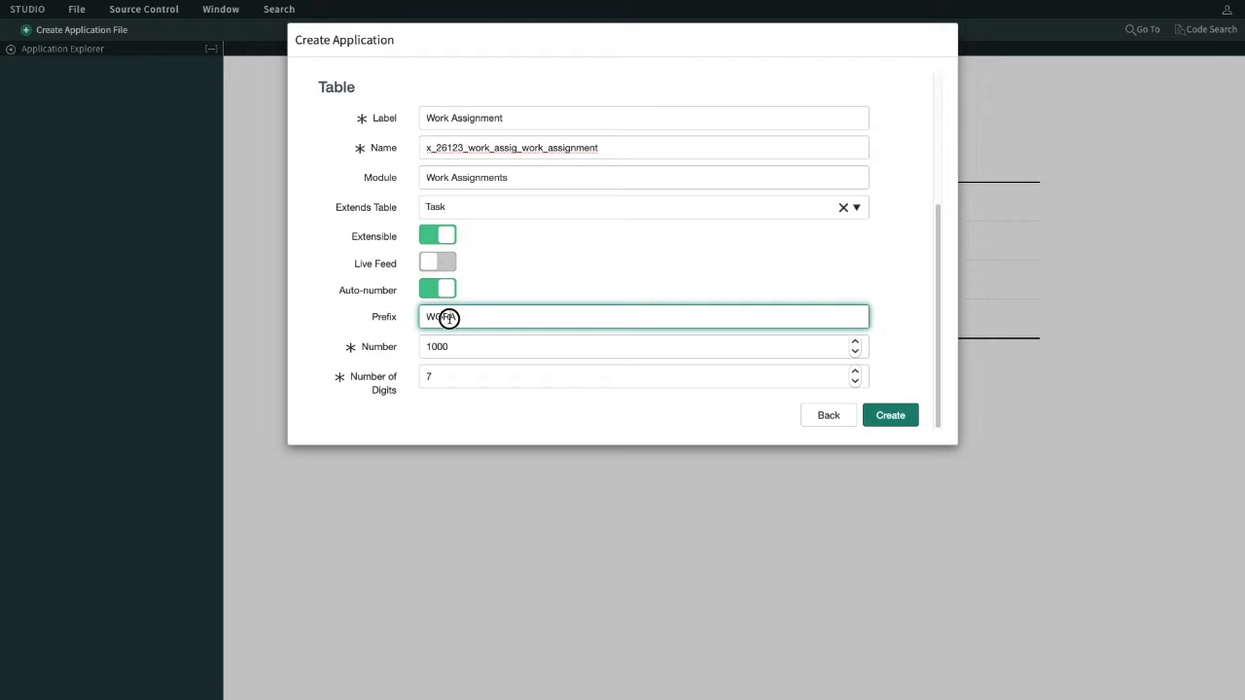
{"action": "type", "text": "K"}
{"action": "left_click", "coordinate": [363, 327]}
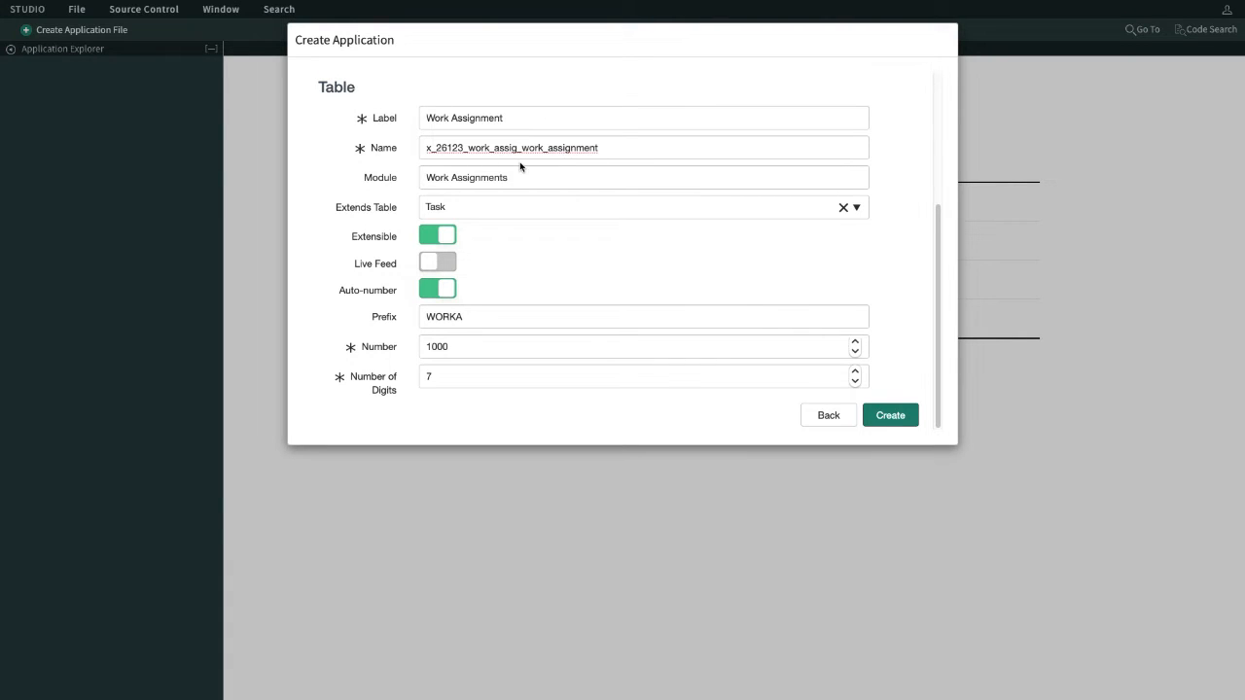
Step: Create the Work Assignment application, confirm its creation, and switch to it in Studio
{"action": "left_click", "coordinate": [891, 417]}
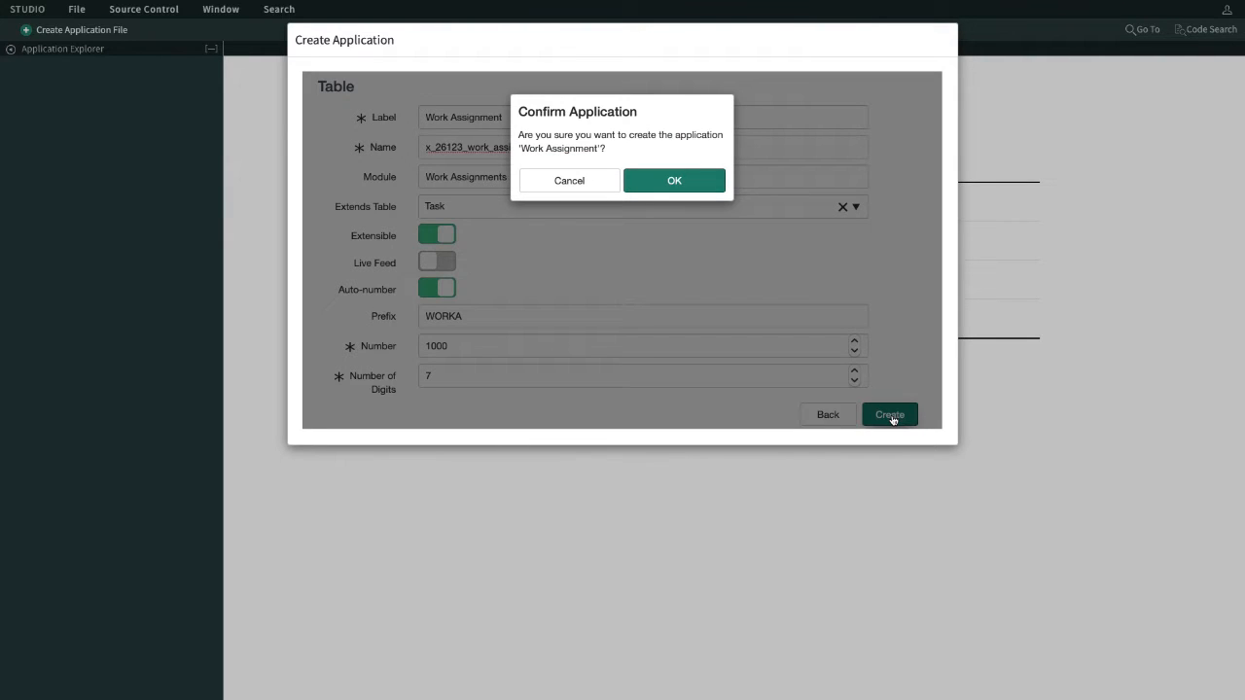
{"action": "left_click", "coordinate": [666, 184]}
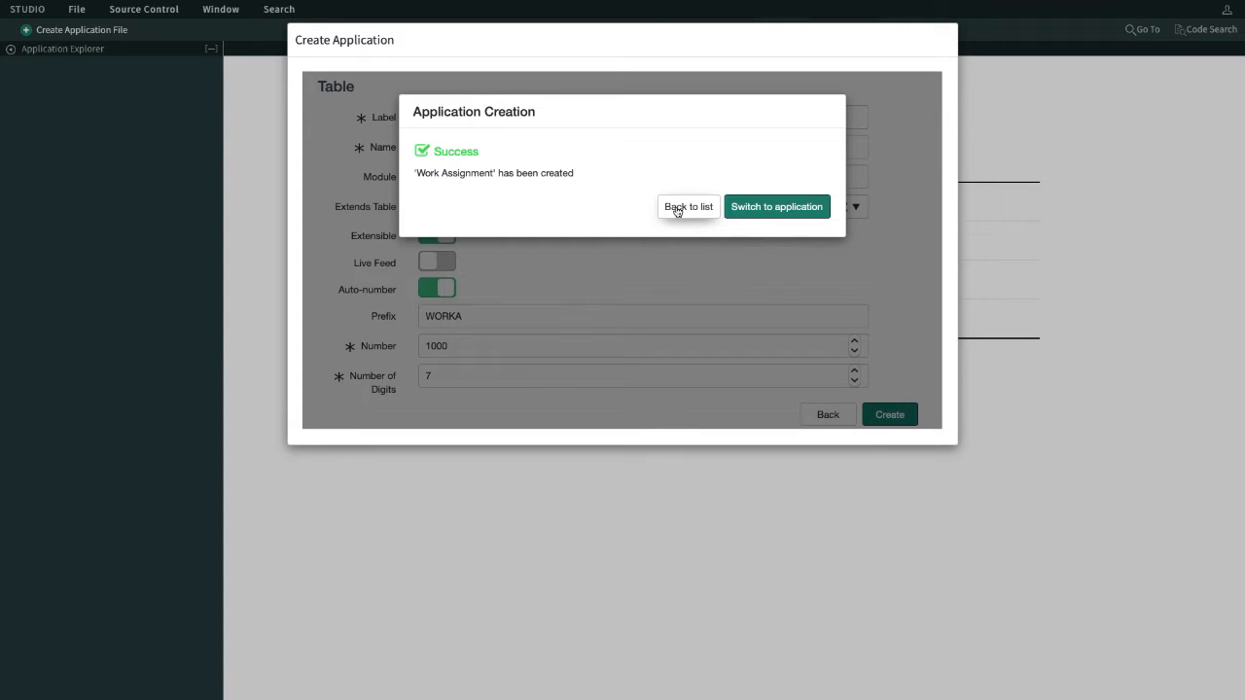
{"action": "left_click", "coordinate": [768, 207]}
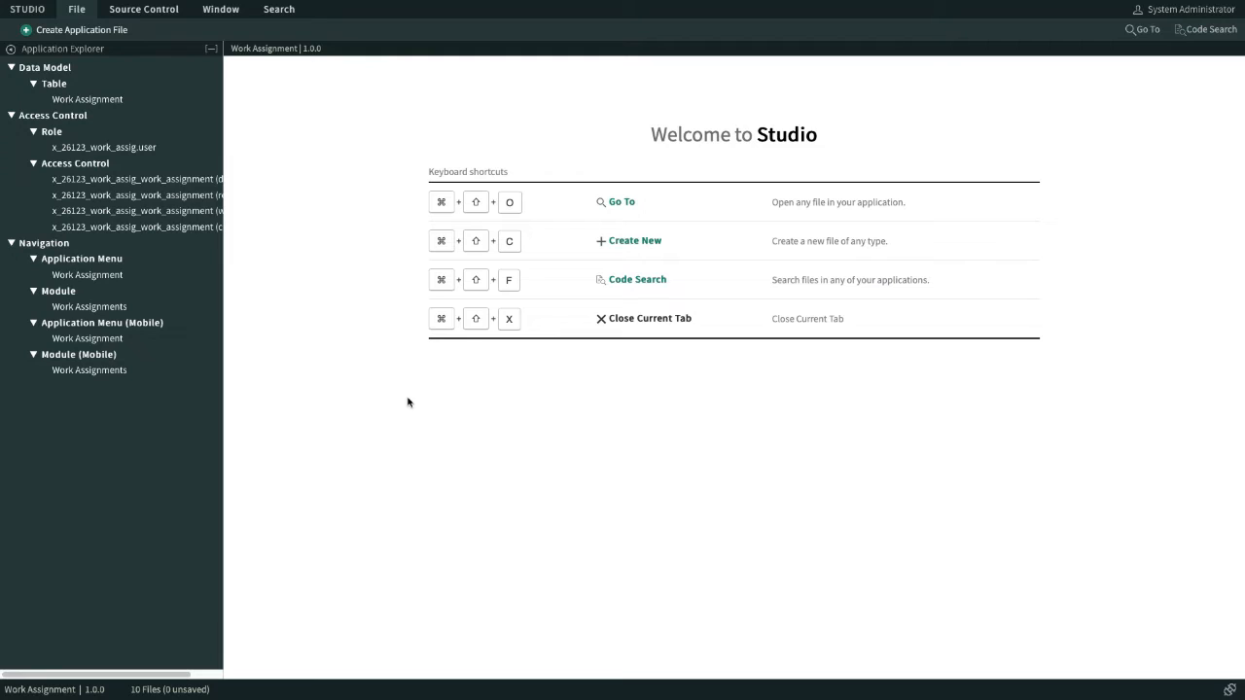
Step: Open the Work Assignment table and examine its details and the columns inherited from Task
{"action": "left_click", "coordinate": [88, 100]}
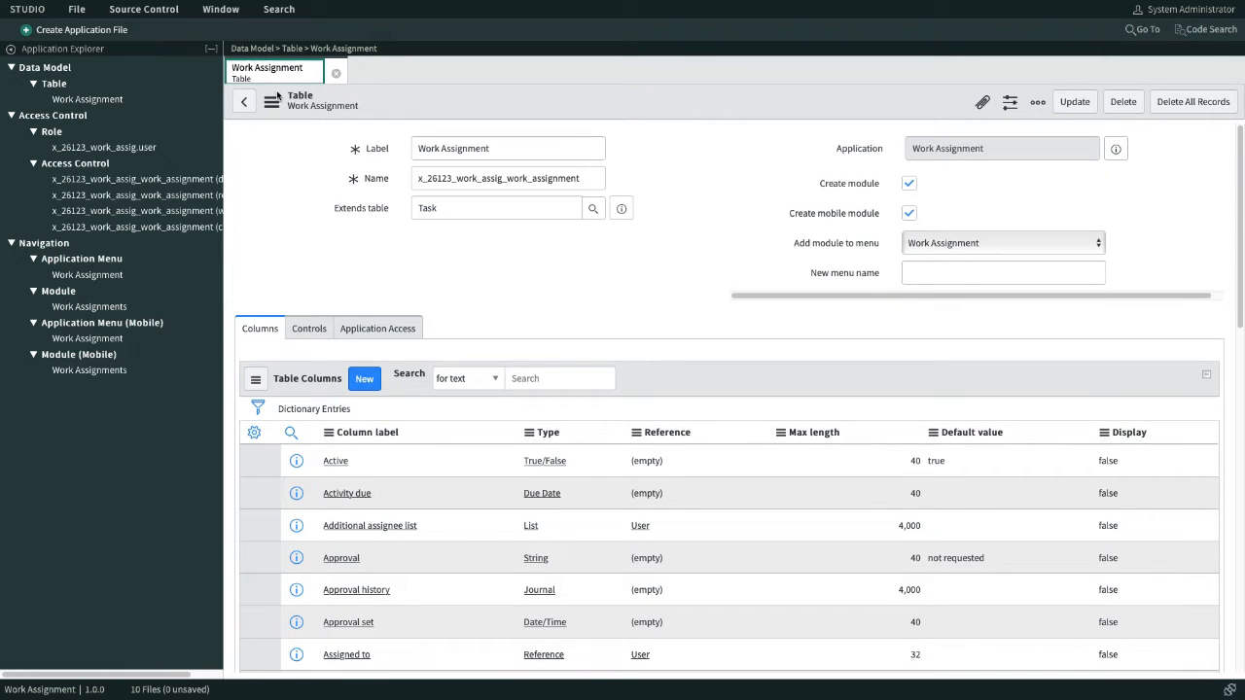
{"action": "scroll", "coordinate": [333, 262], "scroll_direction": "down", "scroll_amount": 5}
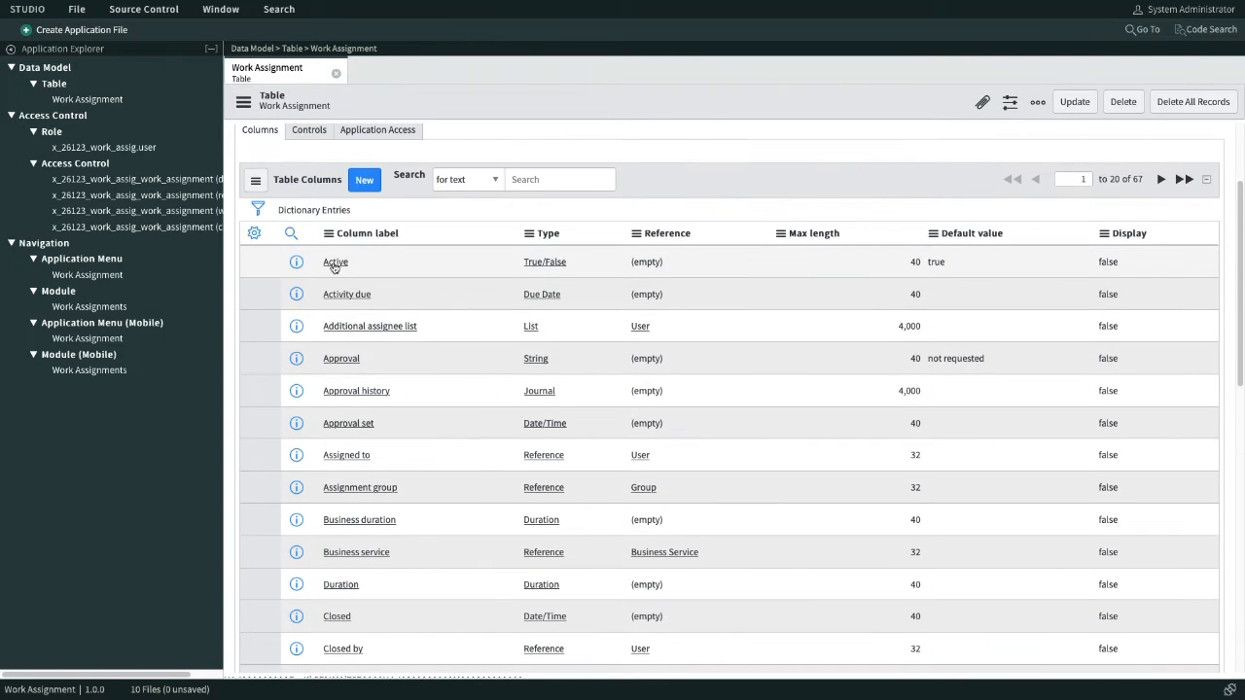
{"action": "scroll", "coordinate": [333, 266], "scroll_direction": "up", "scroll_amount": 3}
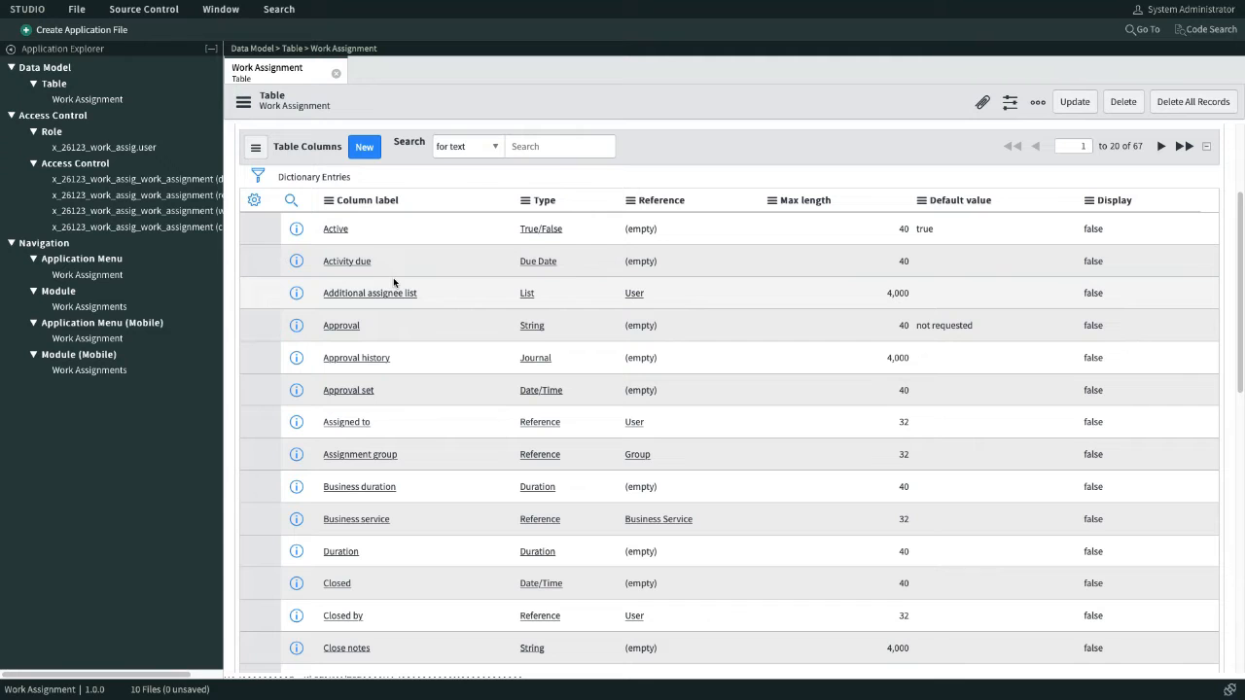
{"action": "scroll", "coordinate": [393, 277], "scroll_direction": "down", "scroll_amount": 2}
{"action": "scroll", "coordinate": [393, 277], "scroll_direction": "up", "scroll_amount": 3}
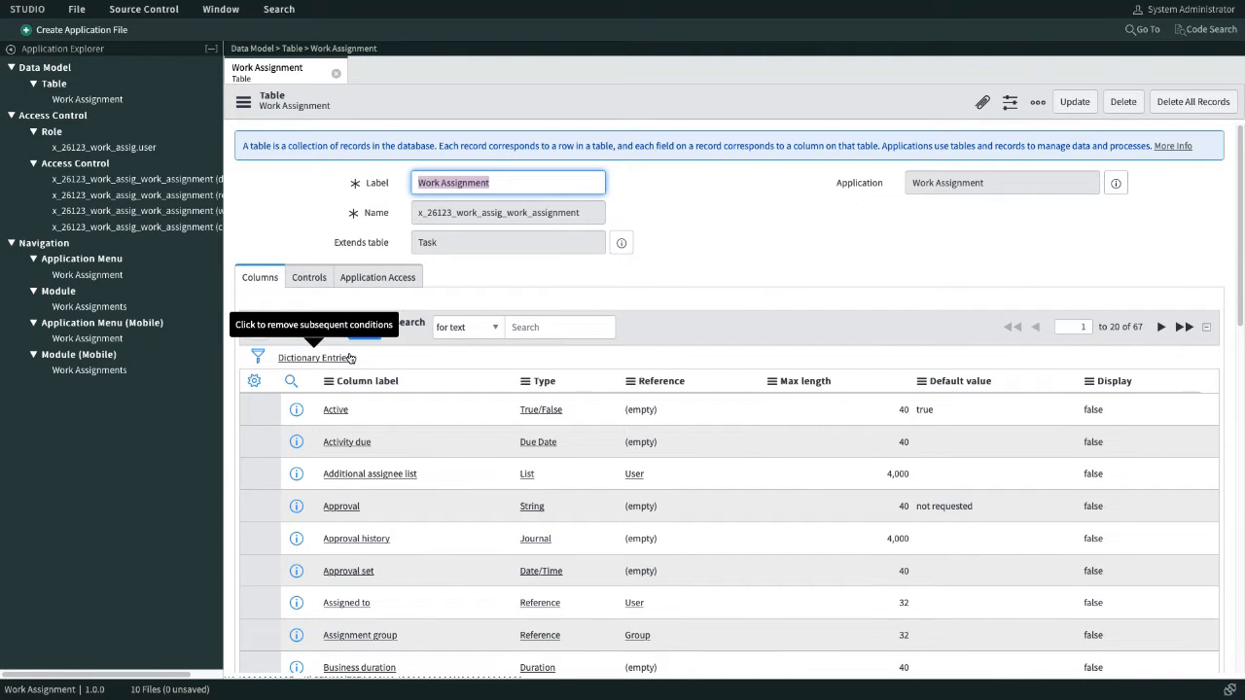
{"action": "scroll", "coordinate": [351, 358], "scroll_direction": "down", "scroll_amount": 1}
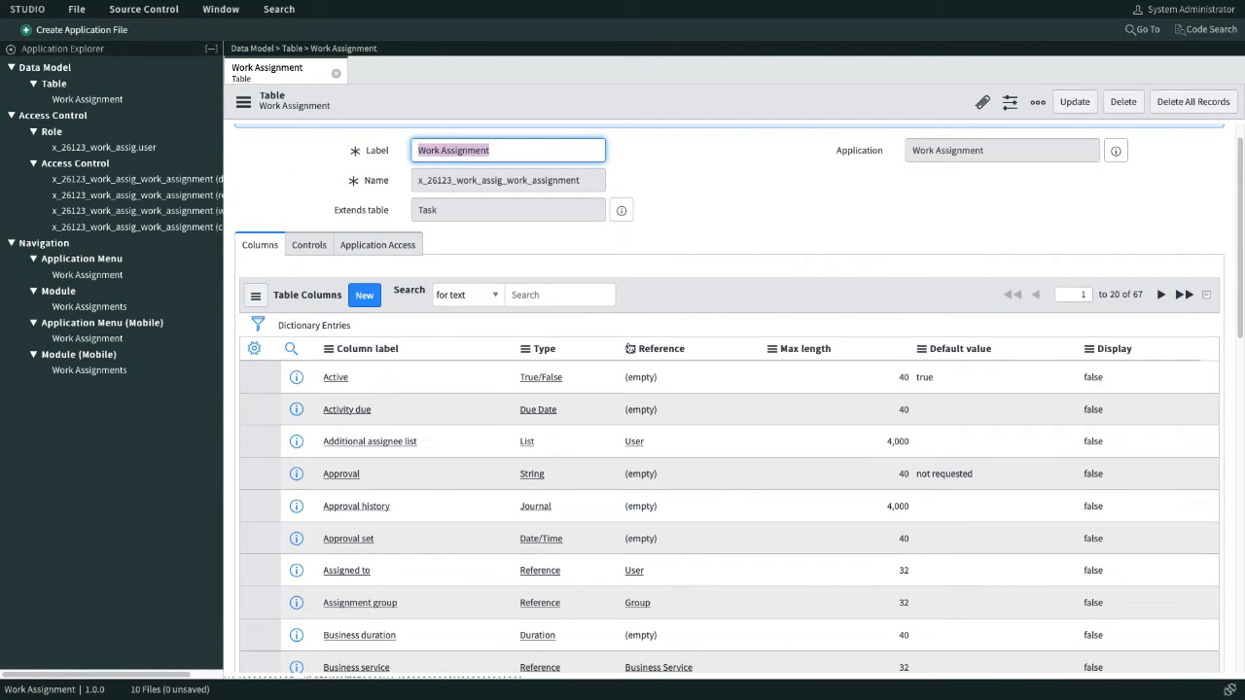
{"action": "scroll", "coordinate": [442, 429], "scroll_direction": "down", "scroll_amount": 10}
{"action": "scroll", "coordinate": [443, 434], "scroll_direction": "up", "scroll_amount": 10}
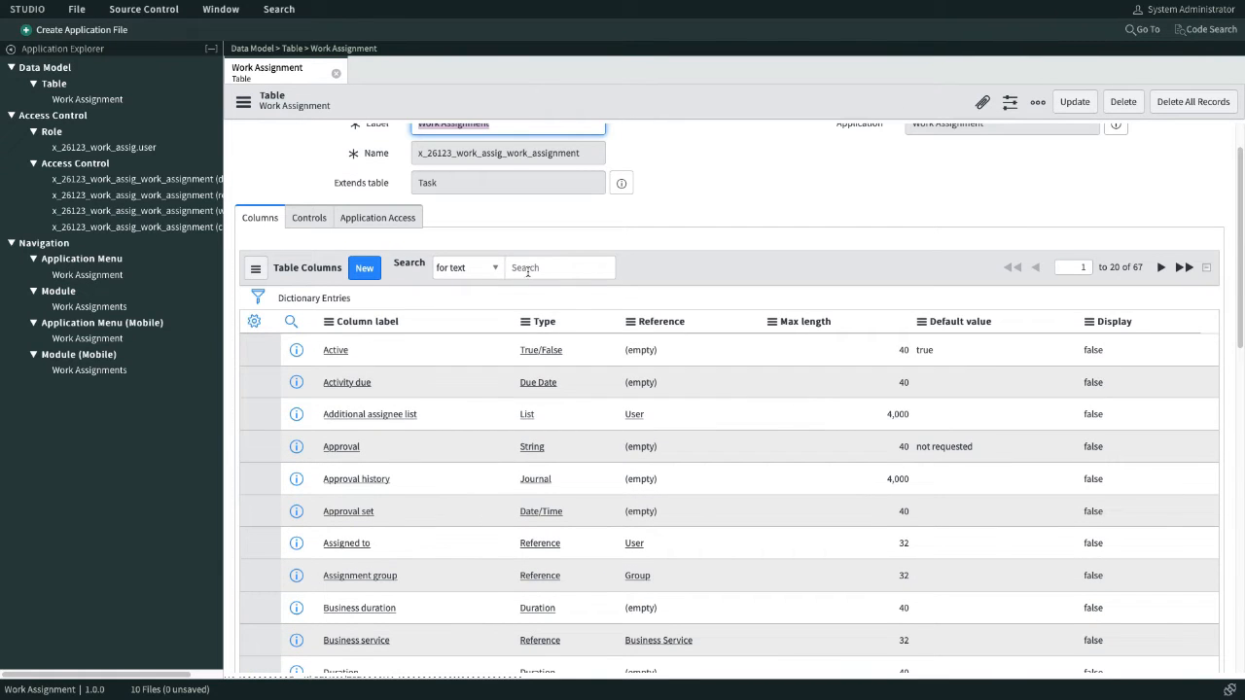
Step: Search the Work Assignment table's columns by column label for *short
{"action": "left_click", "coordinate": [461, 269]}
{"action": "left_click", "coordinate": [455, 279]}
{"action": "left_click", "coordinate": [561, 271]}
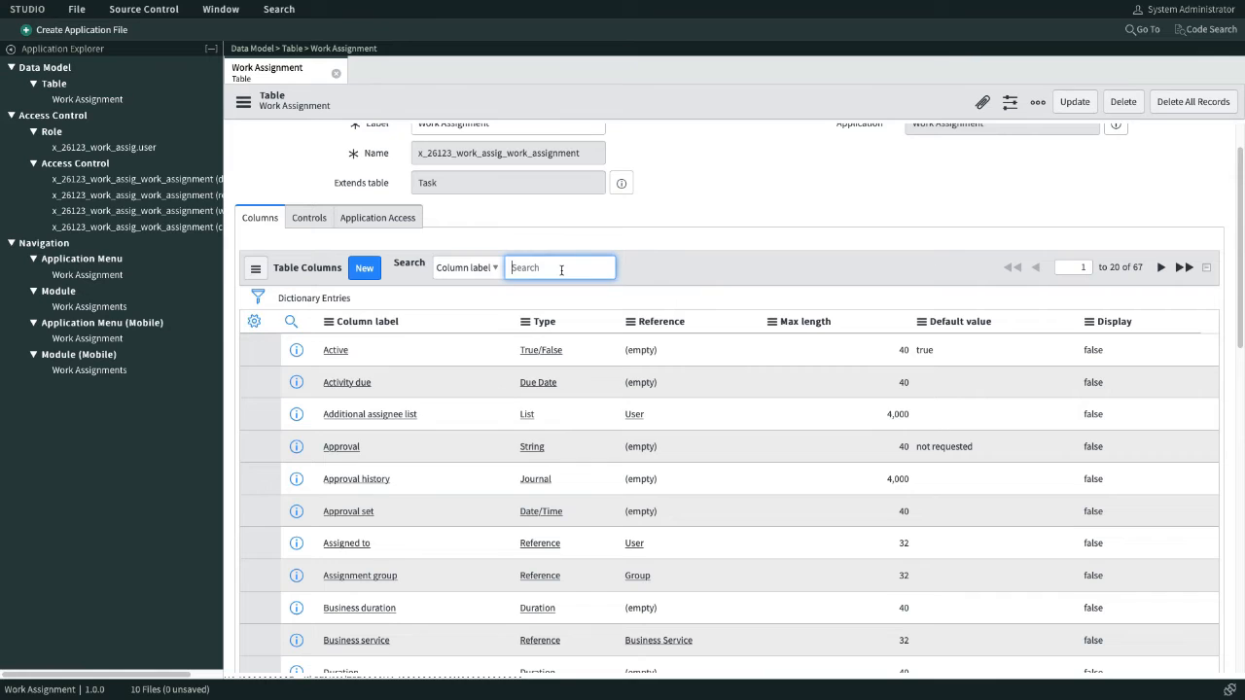
{"action": "type", "text": "*shr"}
{"action": "key", "text": "BackSpace"}
{"action": "type", "text": "ort"}
{"action": "key", "text": "Return"}
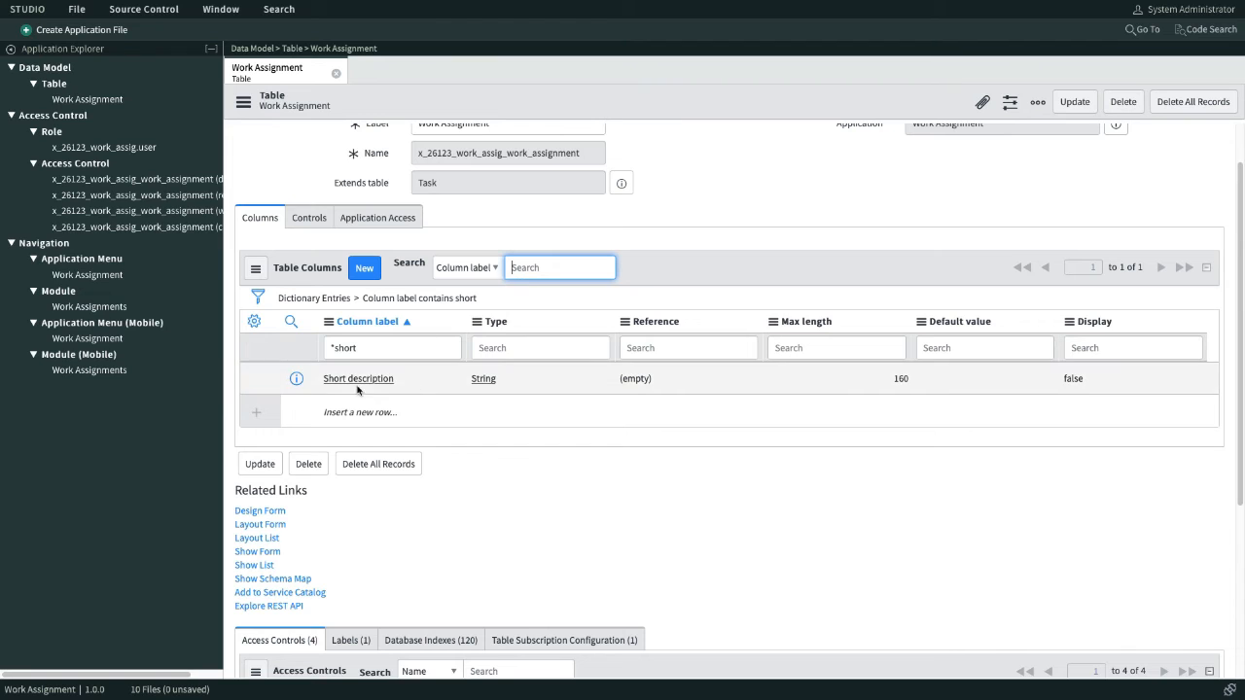
Step: Open the Short description column's dictionary entry, examine its type, maximum length and other settings, and close it
{"action": "left_click", "coordinate": [358, 382]}
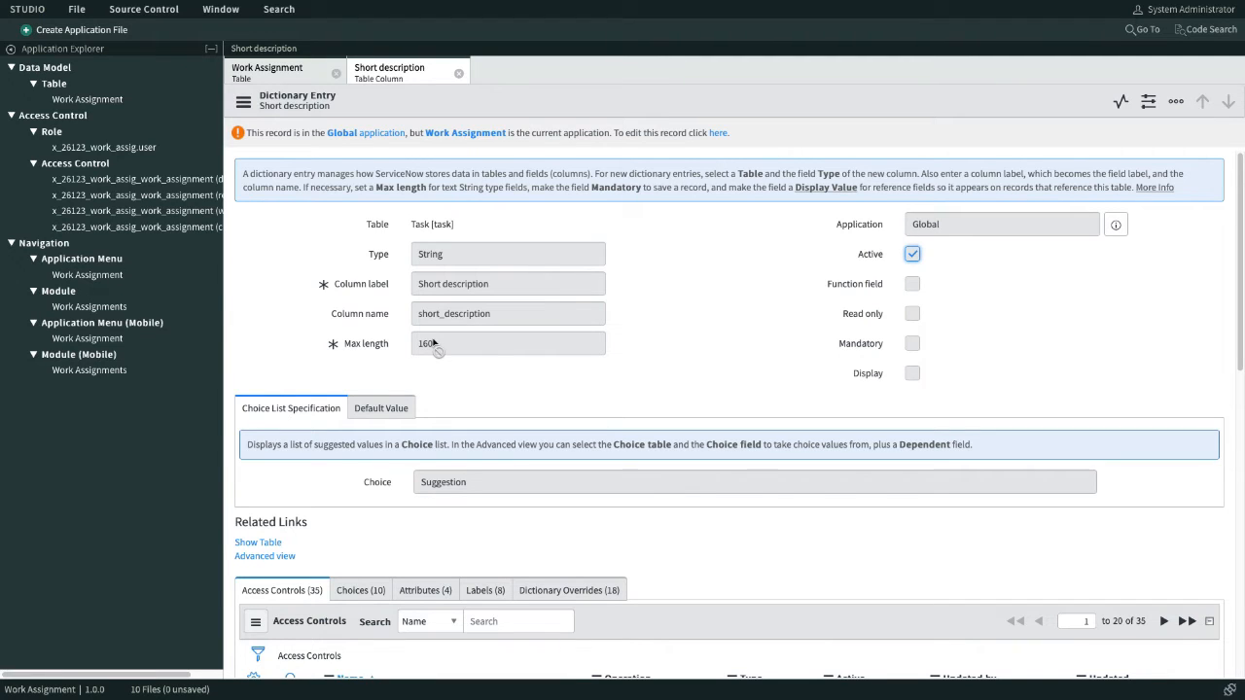
{"action": "scroll", "coordinate": [555, 357], "scroll_direction": "down", "scroll_amount": 1}
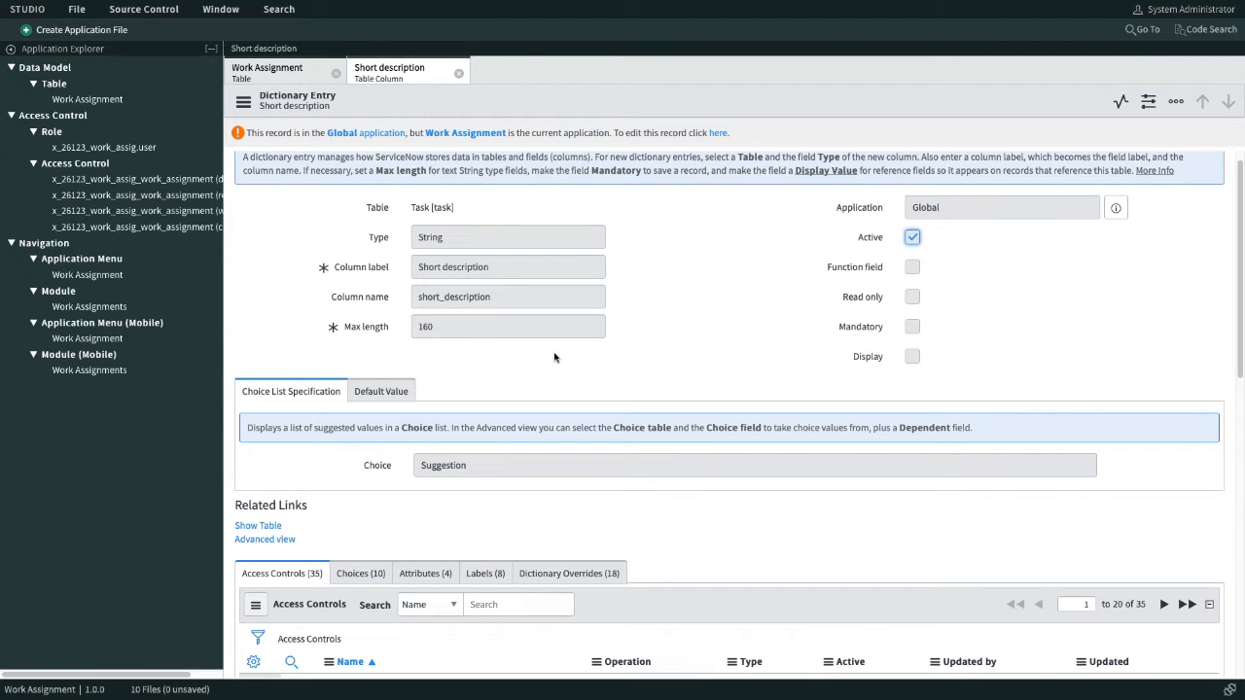
{"action": "left_click", "coordinate": [459, 75]}
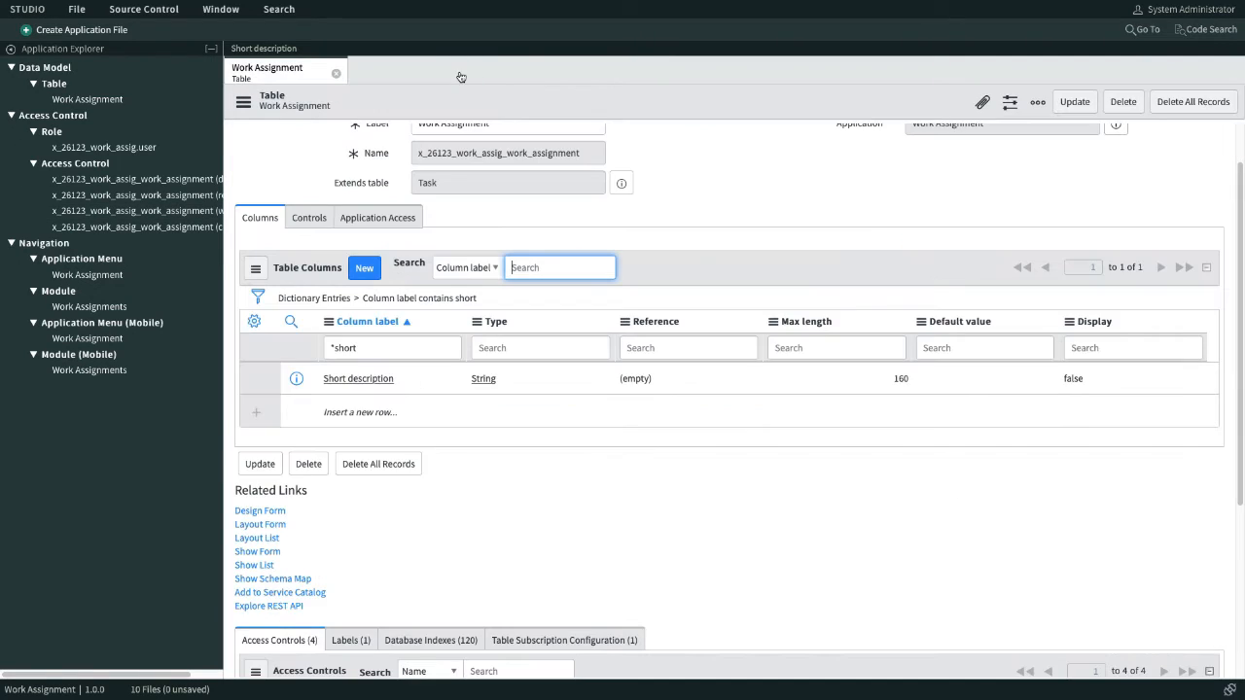
Step: Create a new Form application file for the Work Assignment table
{"action": "left_click", "coordinate": [76, 30]}
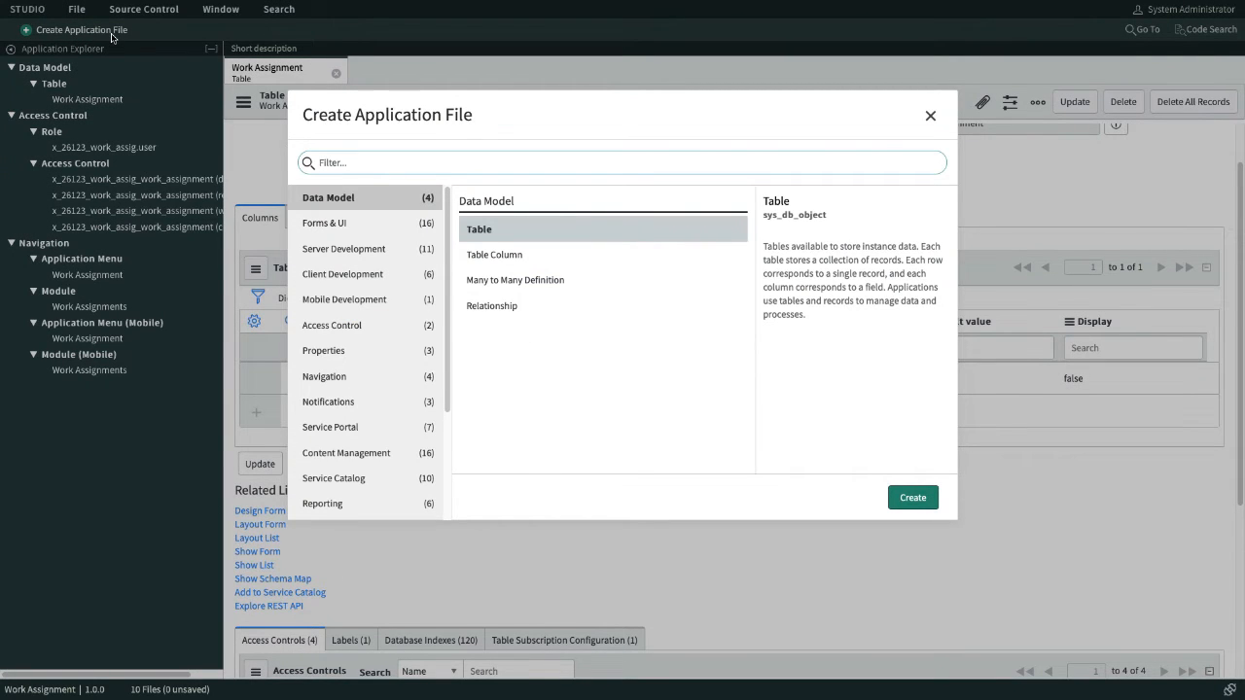
{"action": "left_click", "coordinate": [329, 223]}
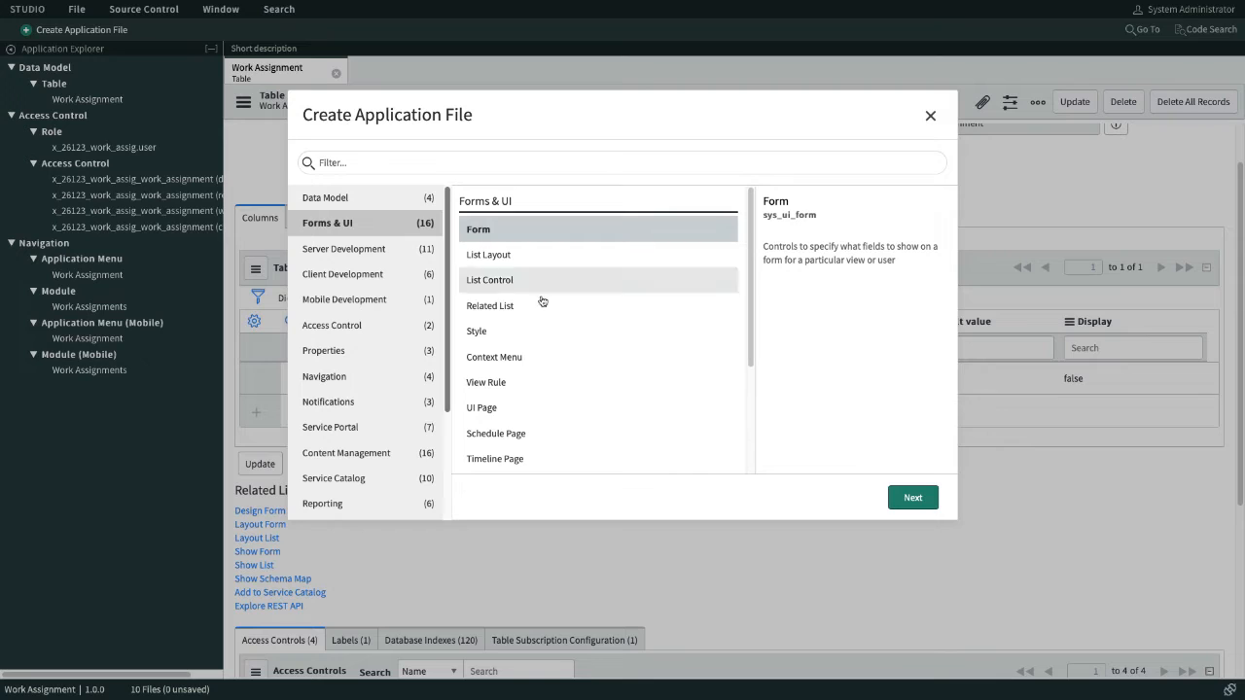
{"action": "left_click", "coordinate": [914, 498]}
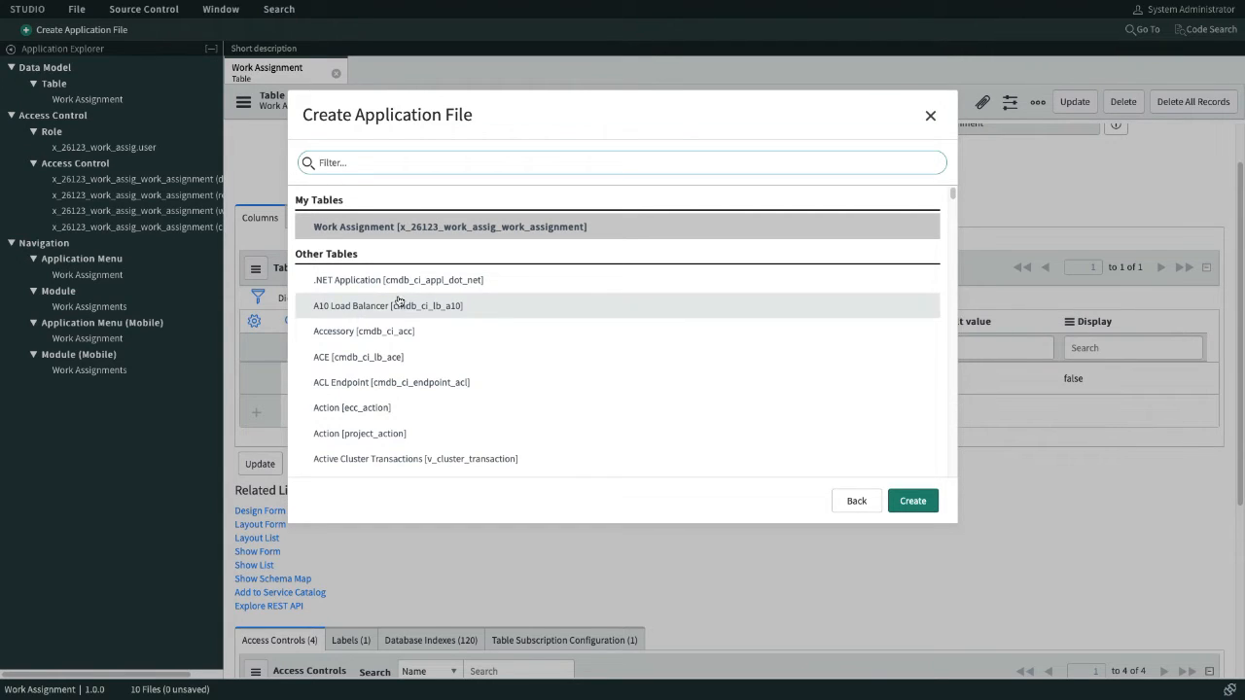
{"action": "left_click", "coordinate": [461, 227]}
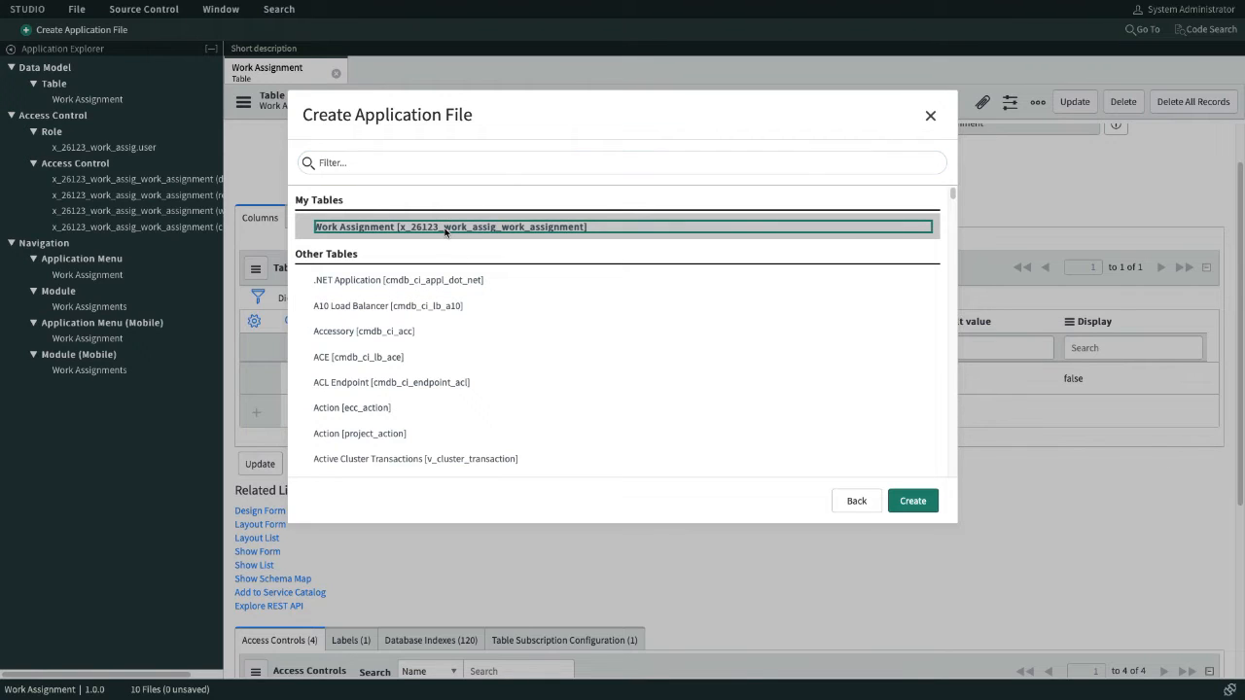
{"action": "left_click", "coordinate": [912, 502]}
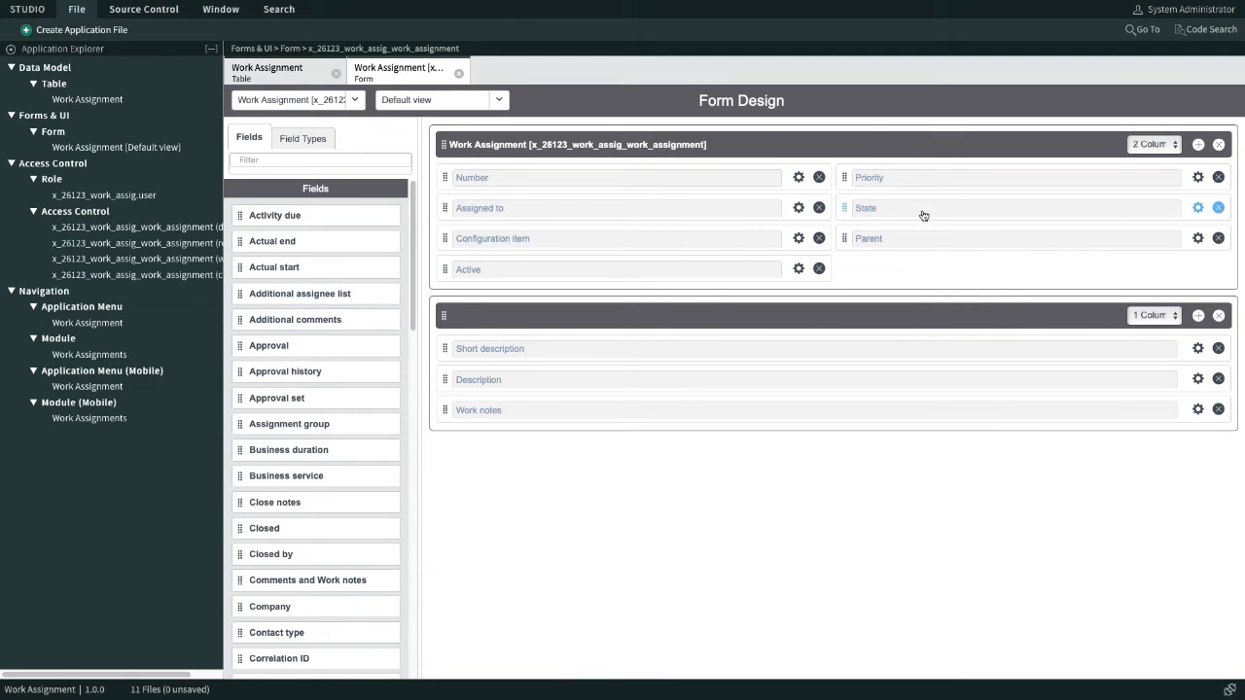
Step: Remove the Parent field and order the form's second column as State, Priority, Assigned to
{"action": "left_click_drag", "start_coordinate": [845, 209], "coordinate": [847, 177]}
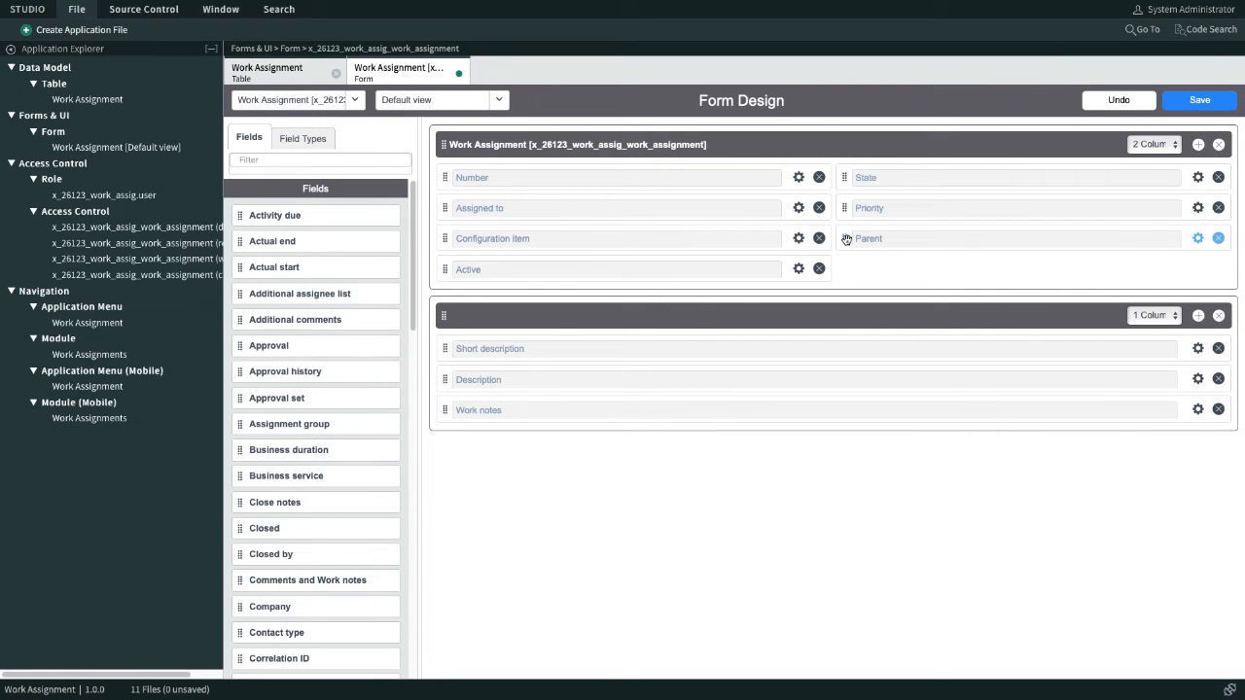
{"action": "left_click", "coordinate": [1222, 242]}
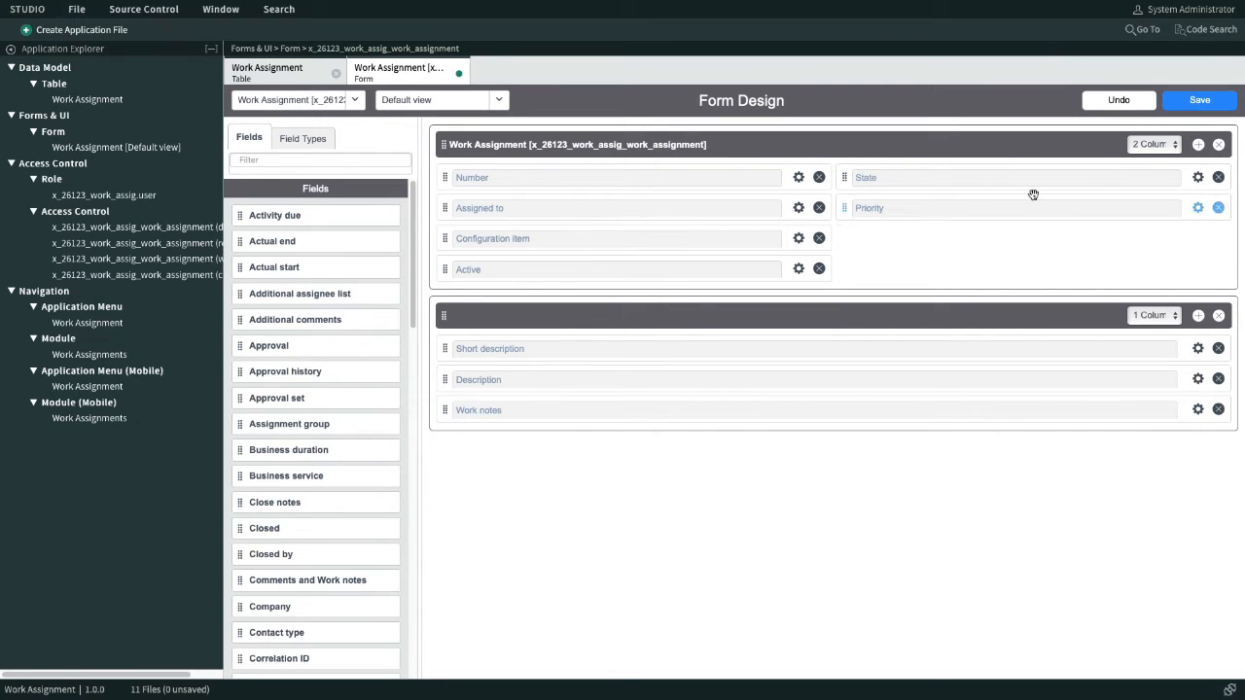
{"action": "left_click_drag", "start_coordinate": [443, 207], "coordinate": [842, 238]}
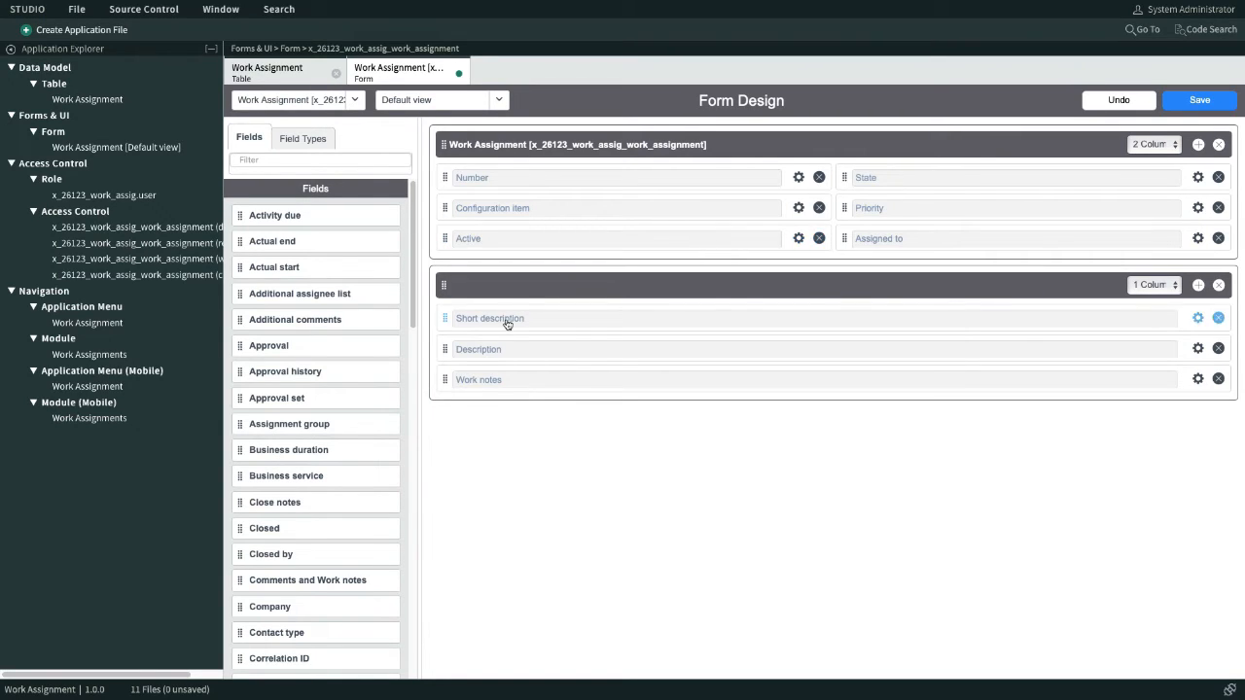
Step: Remove the Active and Configuration item fields and move Priority into the first column below Number
{"action": "left_click", "coordinate": [819, 240]}
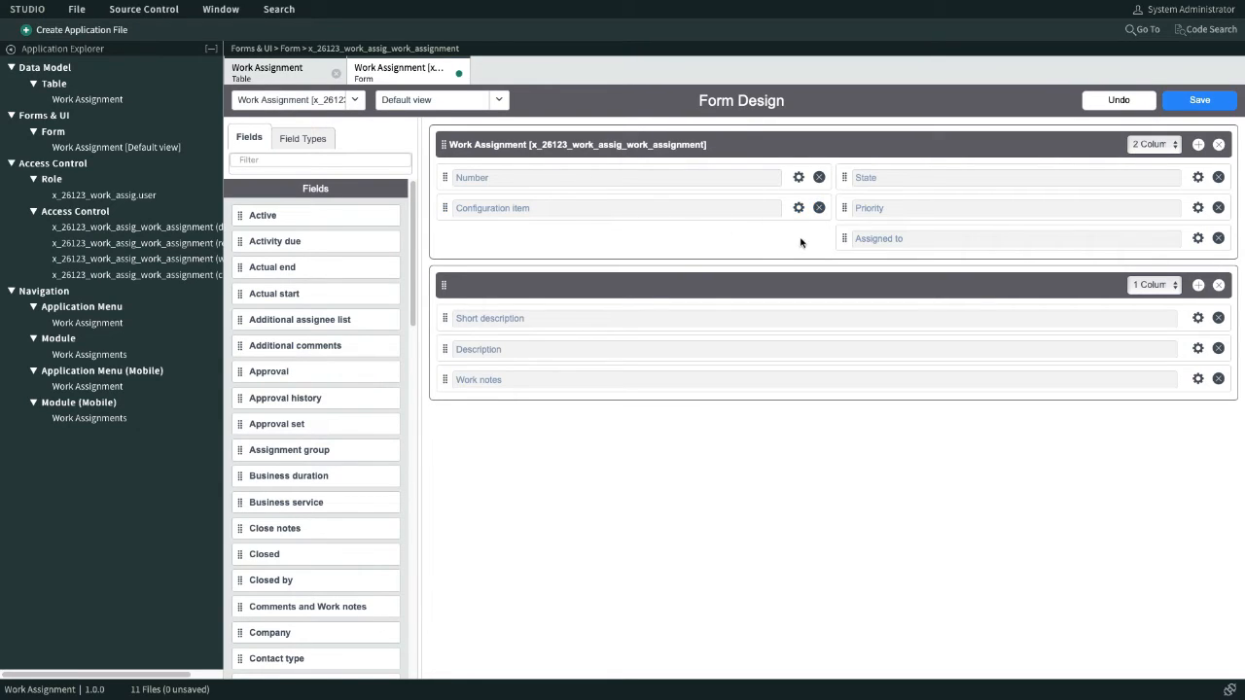
{"action": "left_click", "coordinate": [818, 208]}
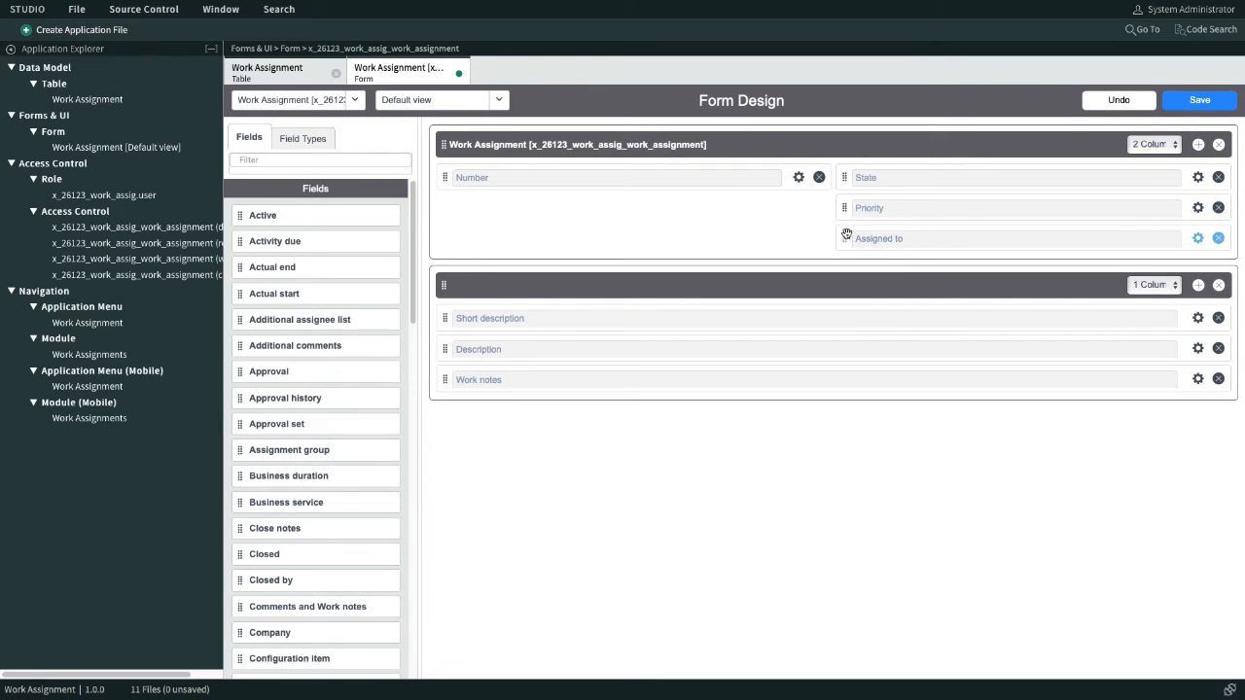
{"action": "left_click_drag", "start_coordinate": [844, 210], "coordinate": [444, 206]}
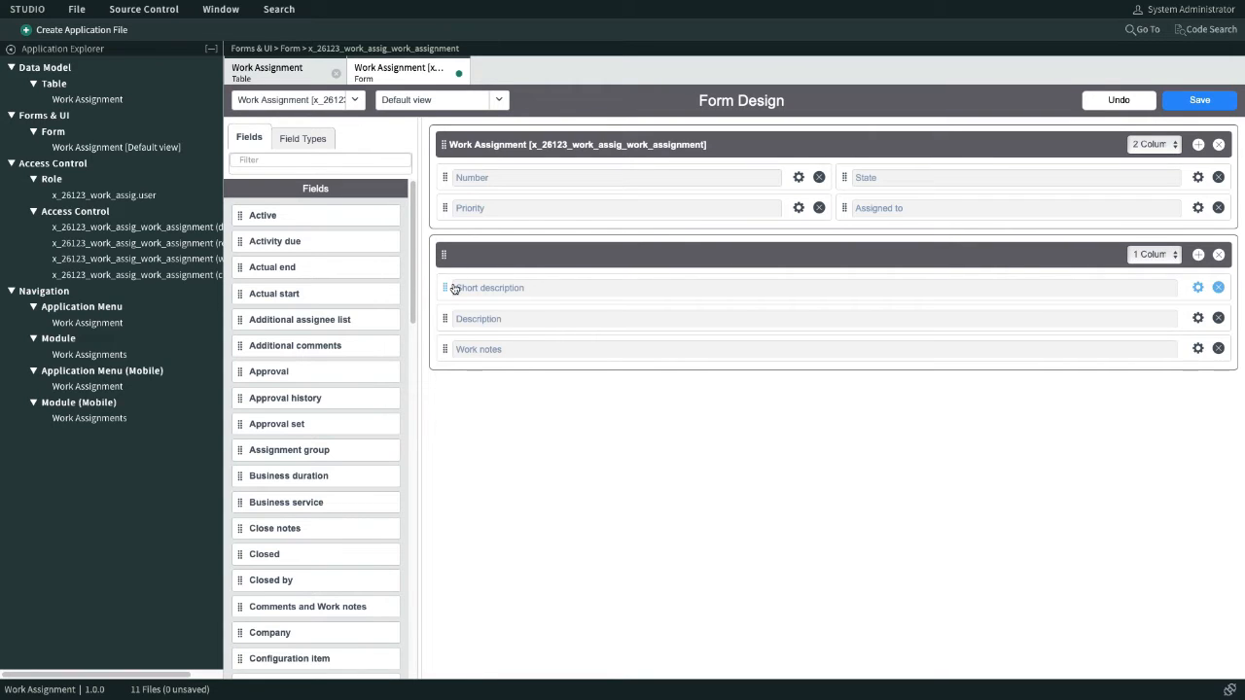
Step: Add a two-column section below the first one, with Number and Priority in its first column and State and Assigned to in its second
{"action": "left_click_drag", "start_coordinate": [445, 177], "coordinate": [458, 273]}
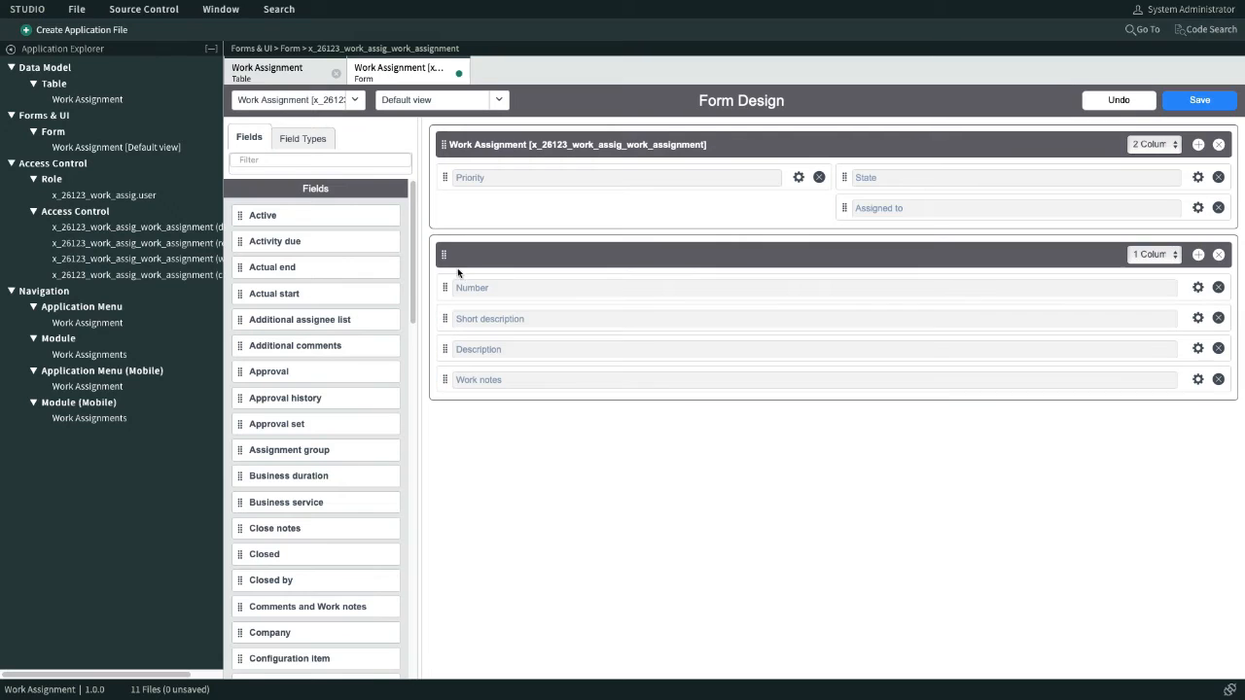
{"action": "left_click", "coordinate": [958, 253]}
{"action": "left_click", "coordinate": [1199, 144]}
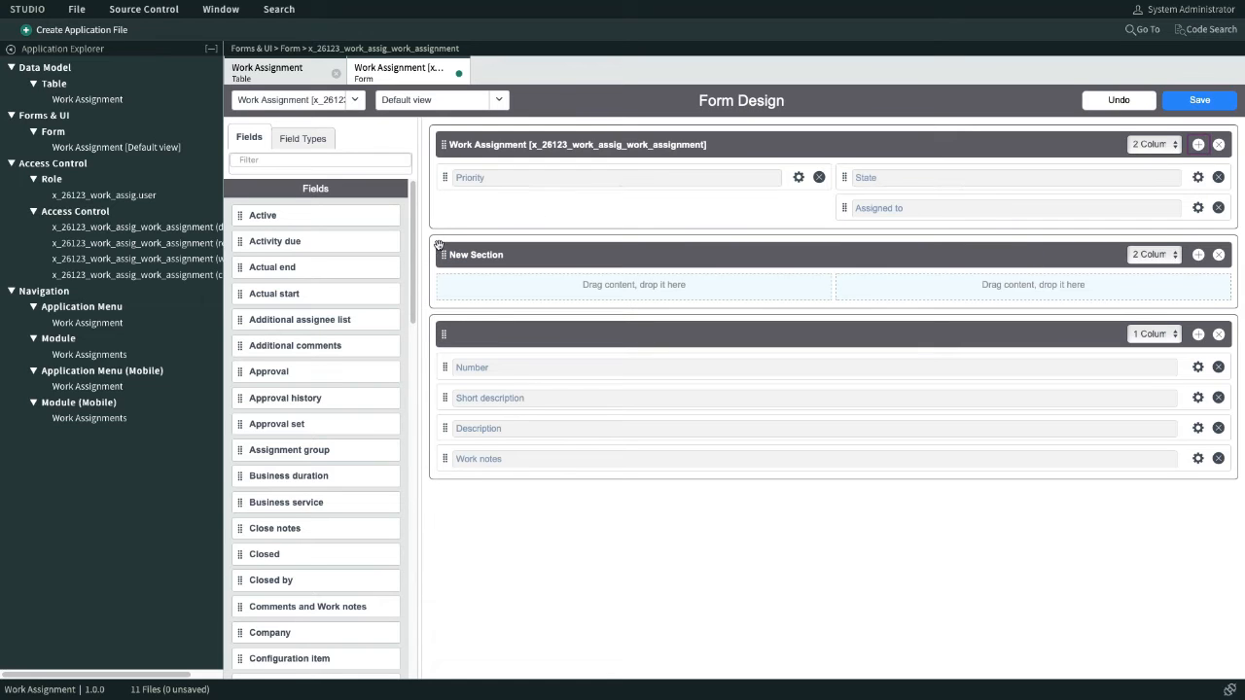
{"action": "left_click", "coordinate": [473, 334]}
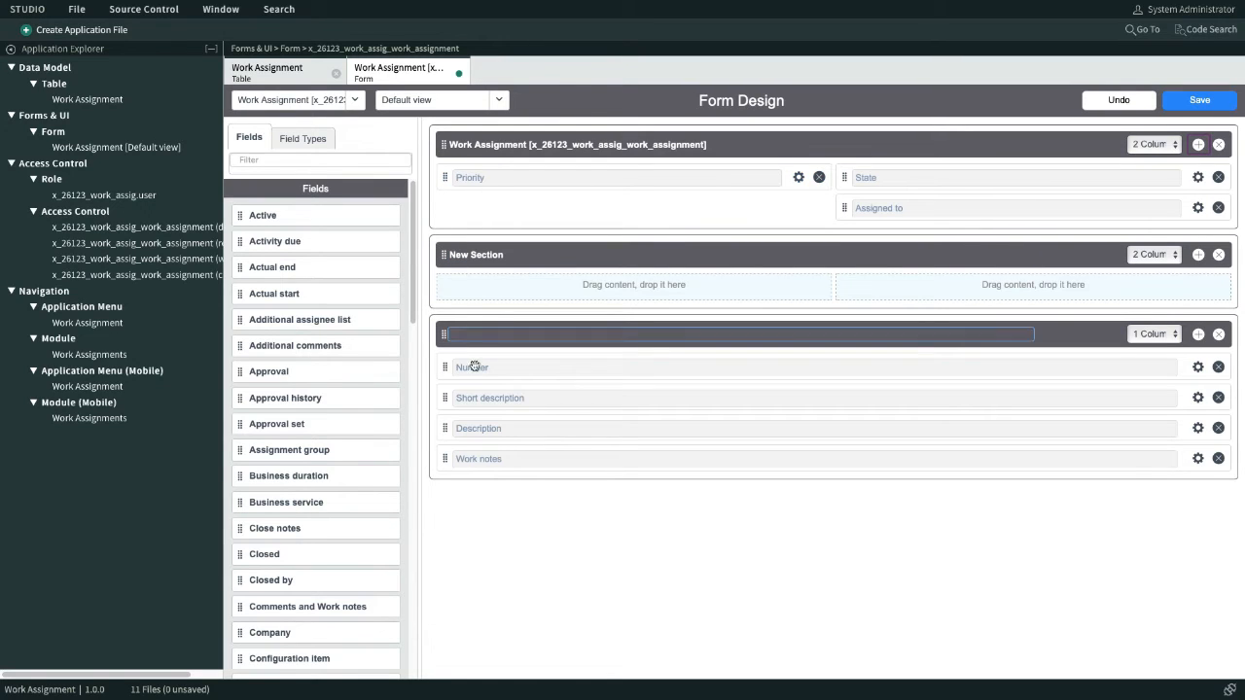
{"action": "left_click_drag", "start_coordinate": [444, 367], "coordinate": [453, 286]}
{"action": "left_click_drag", "start_coordinate": [846, 208], "coordinate": [850, 256]}
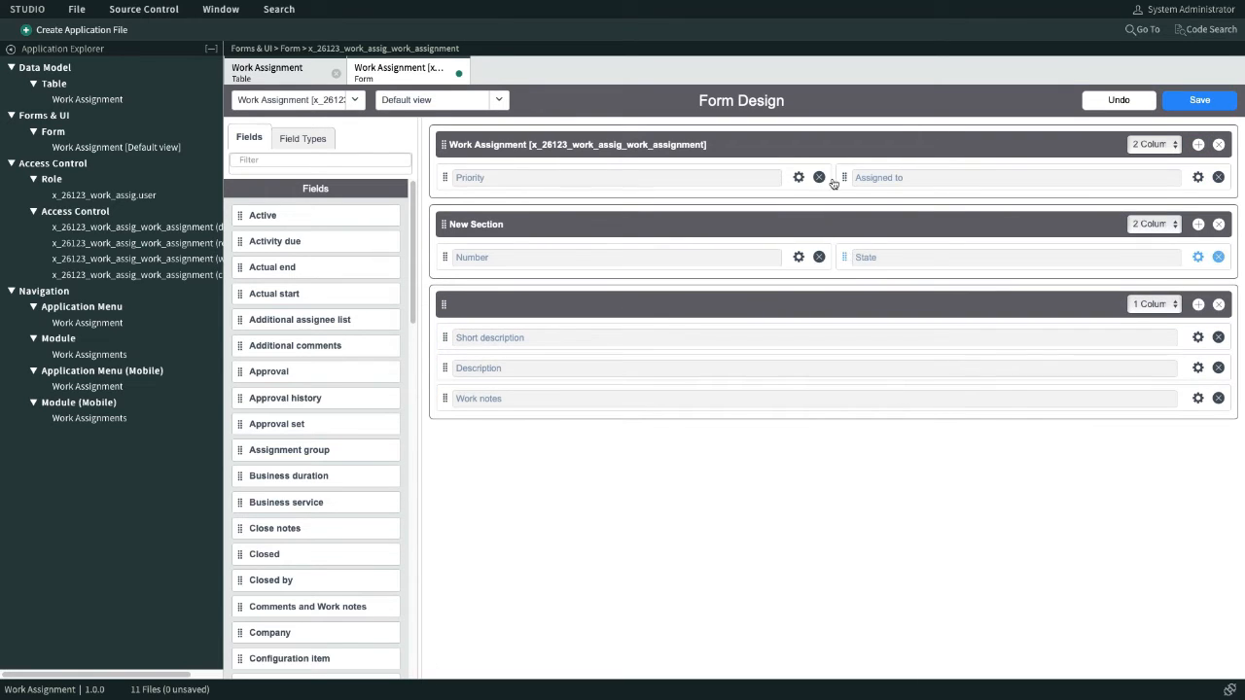
{"action": "left_click_drag", "start_coordinate": [843, 177], "coordinate": [852, 287]}
{"action": "left_click_drag", "start_coordinate": [445, 244], "coordinate": [447, 288]}
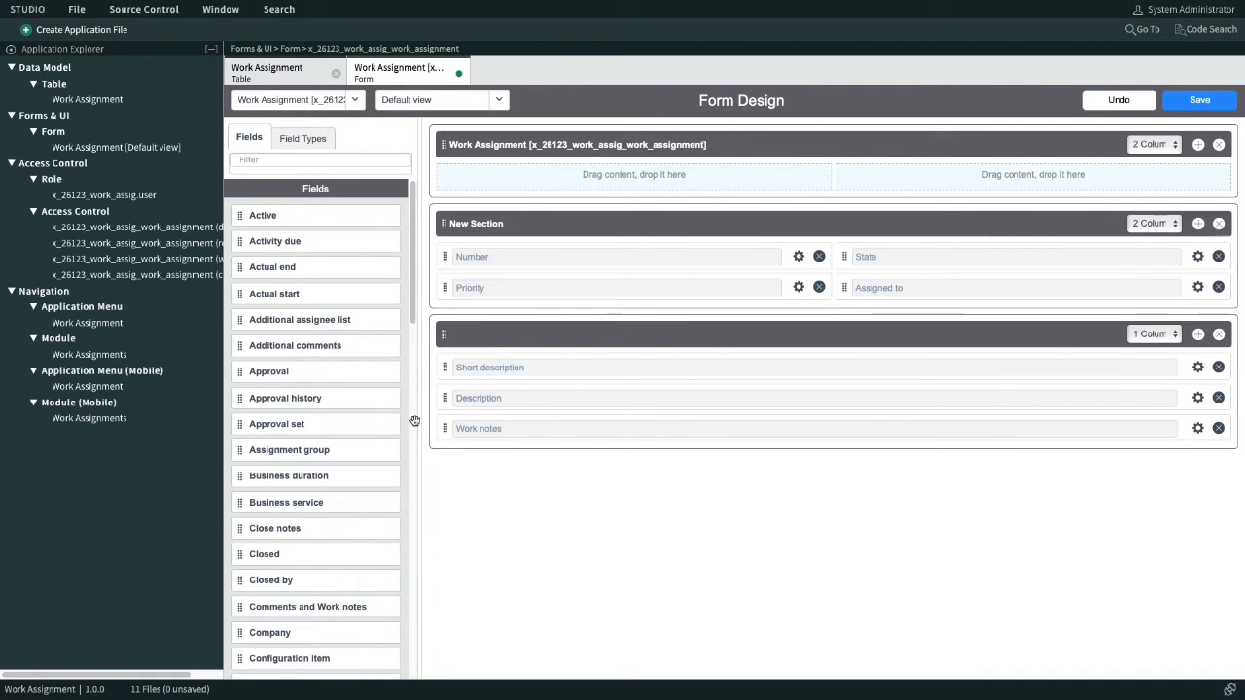
Step: Set the Work Assignment header section to one column and move the Short description field into it
{"action": "mouse_move", "coordinate": [445, 367]}
{"action": "left_mouse_down"}
{"action": "mouse_move", "coordinate": [445, 239]}
{"action": "mouse_move", "coordinate": [442, 352]}
{"action": "left_mouse_up"}
{"action": "left_click", "coordinate": [1164, 146]}
{"action": "left_click", "coordinate": [1149, 129]}
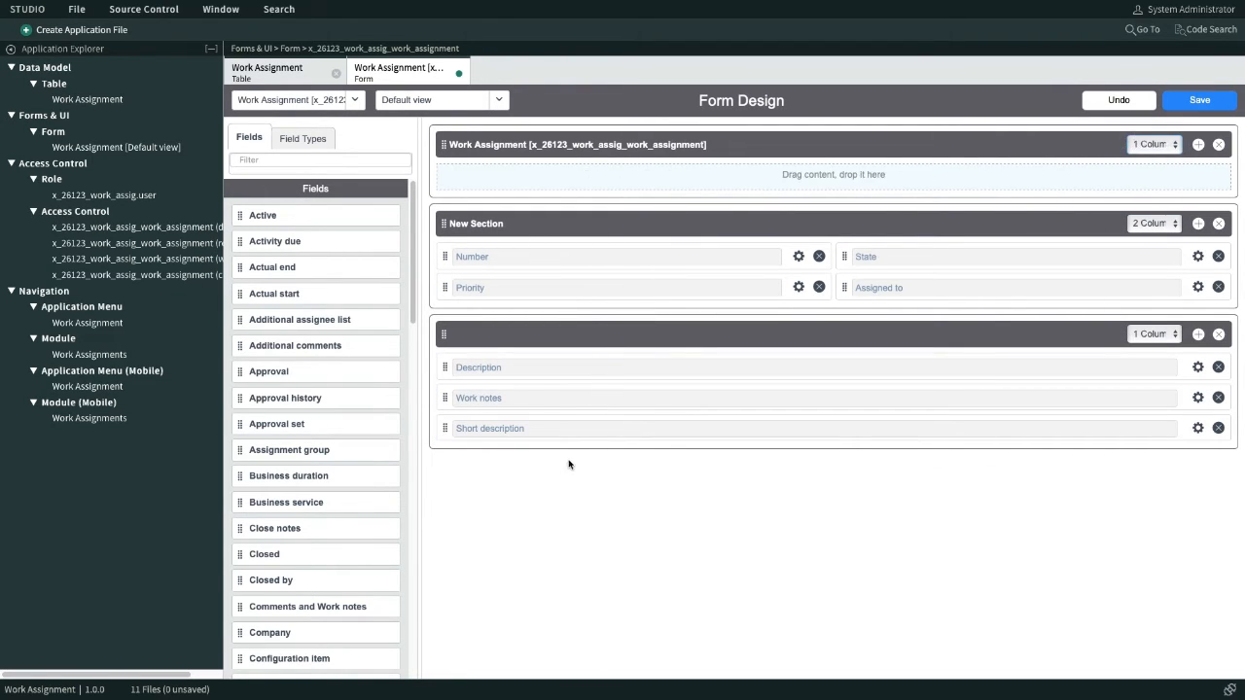
{"action": "left_click_drag", "start_coordinate": [443, 427], "coordinate": [457, 175]}
Step: Clear the title of the New Section and save the form design
{"action": "left_click", "coordinate": [459, 224]}
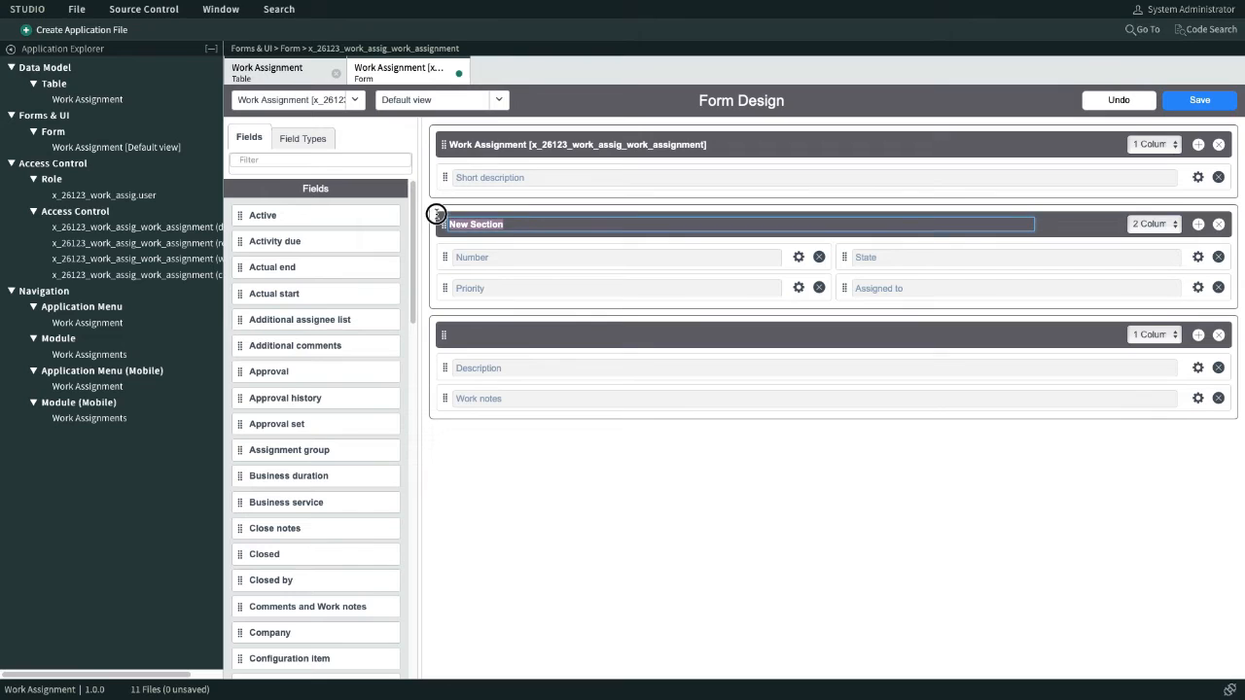
{"action": "key", "text": "BackSpace"}
{"action": "left_click", "coordinate": [588, 482]}
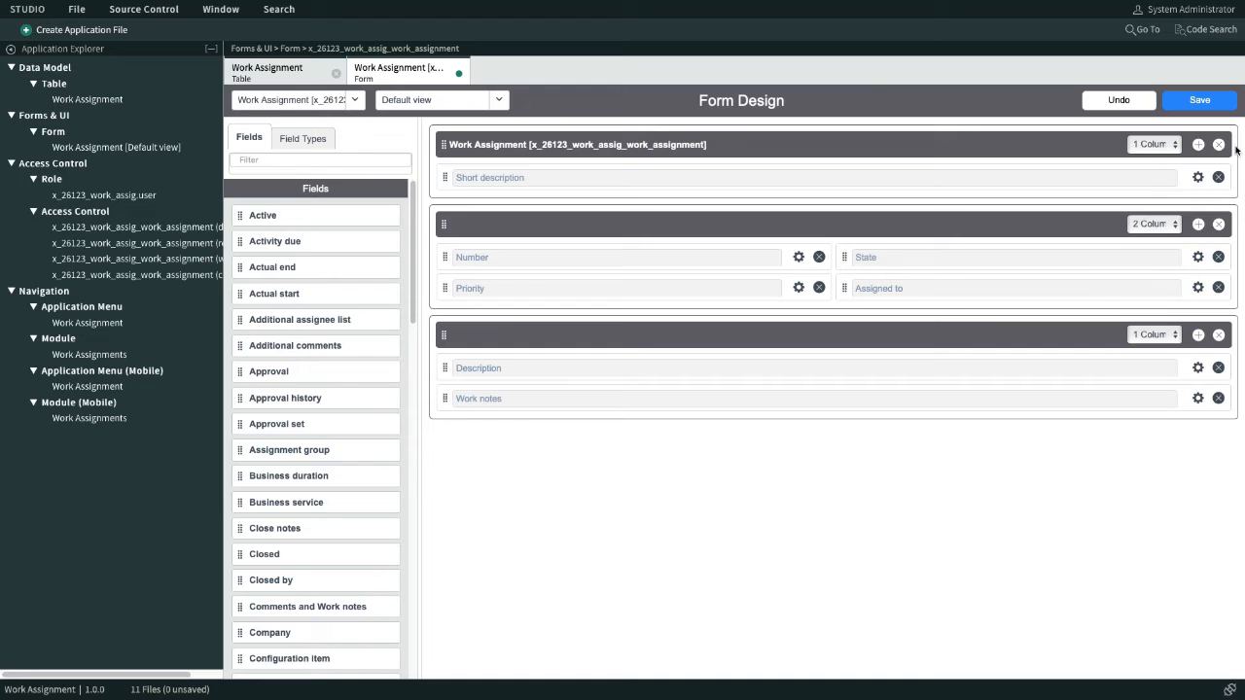
{"action": "left_click", "coordinate": [1201, 101]}
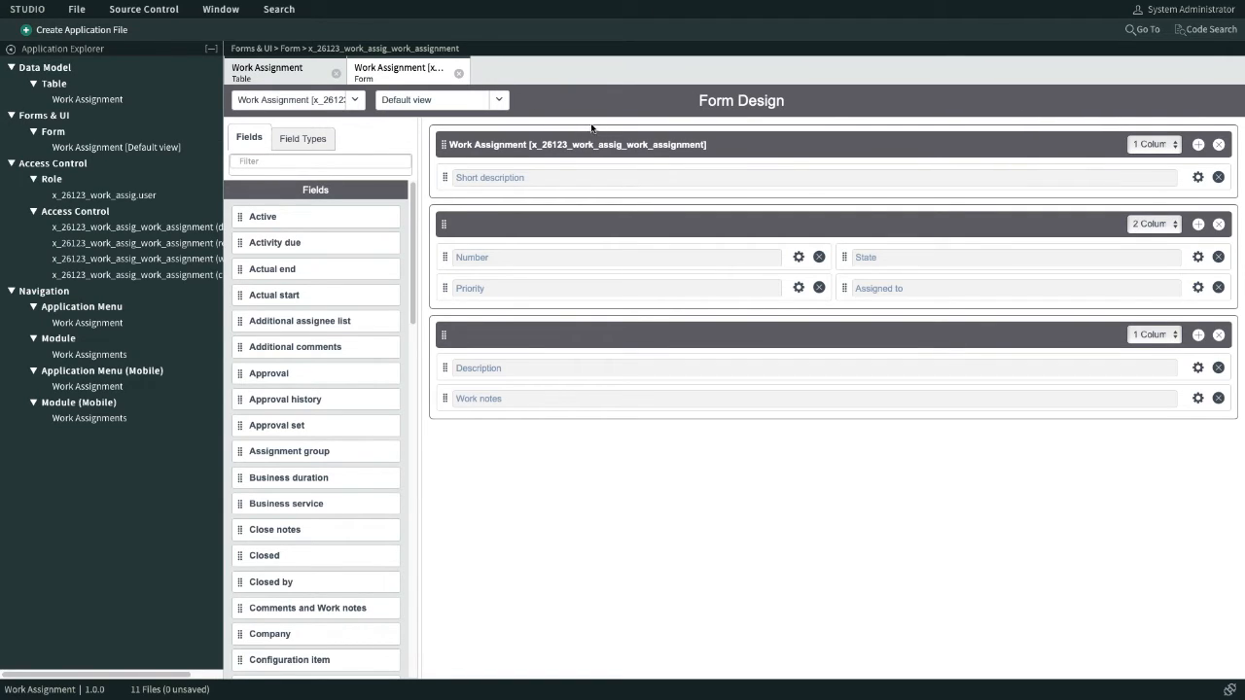
Step: Switch to the main ServiceNow page and look through all applications in the navigator
{"action": "mouse_move", "coordinate": [729, 25]}
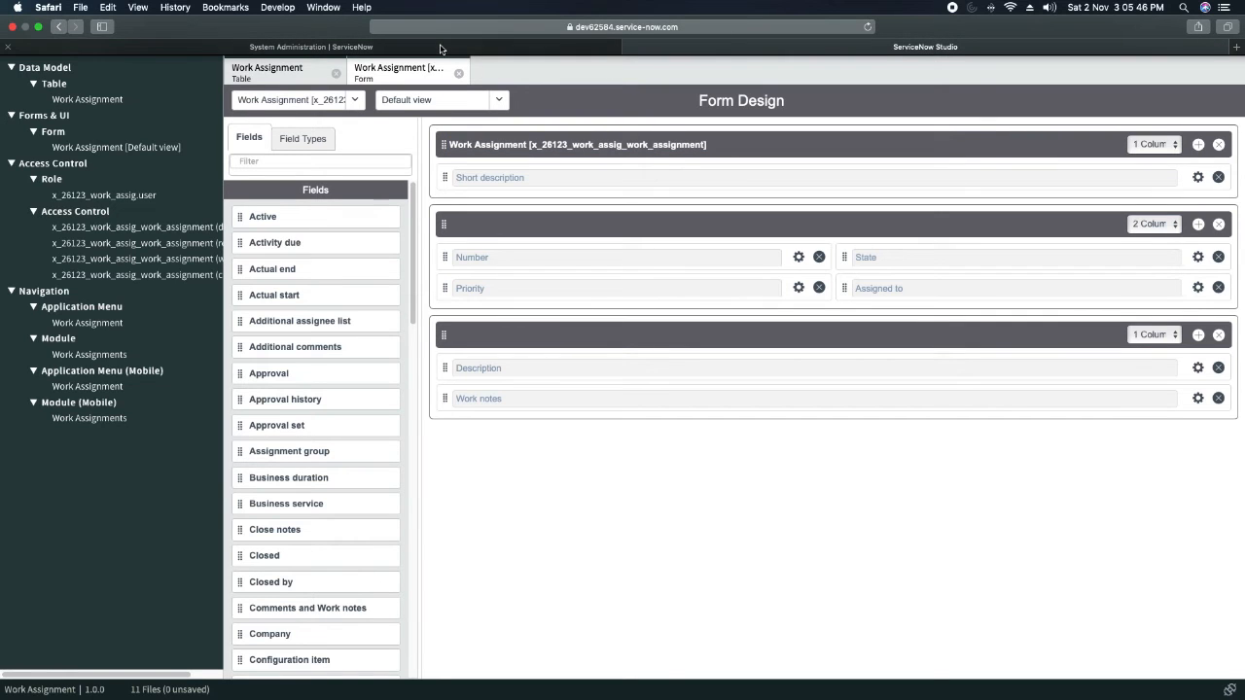
{"action": "left_click", "coordinate": [507, 47]}
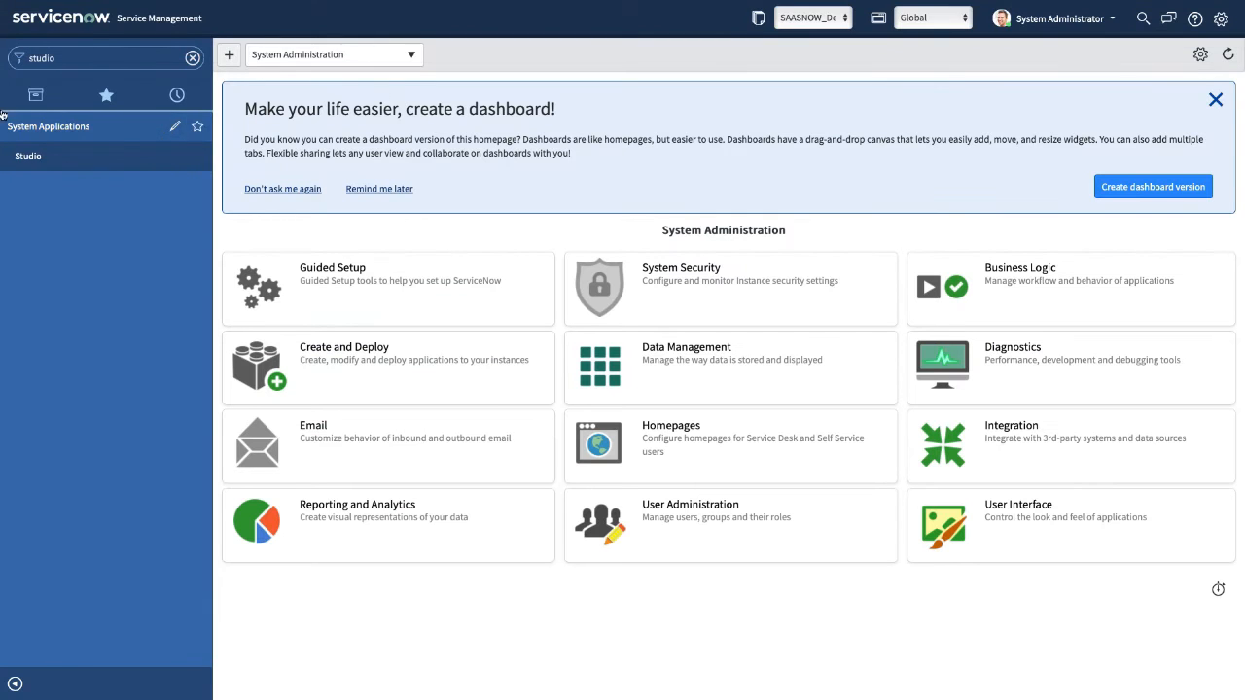
{"action": "left_click", "coordinate": [23, 97]}
{"action": "mouse_move", "coordinate": [67, 38]}
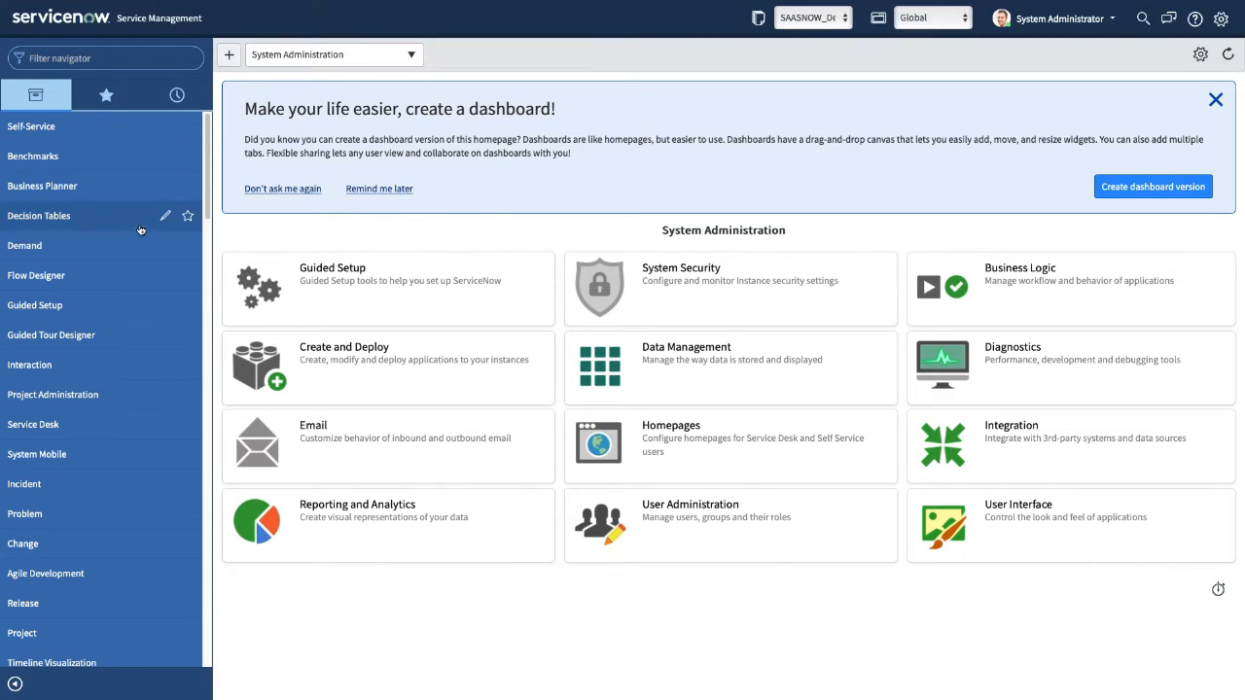
{"action": "scroll", "coordinate": [128, 246], "scroll_direction": "down", "scroll_amount": 5}
{"action": "scroll", "coordinate": [129, 246], "scroll_direction": "up", "scroll_amount": 5}
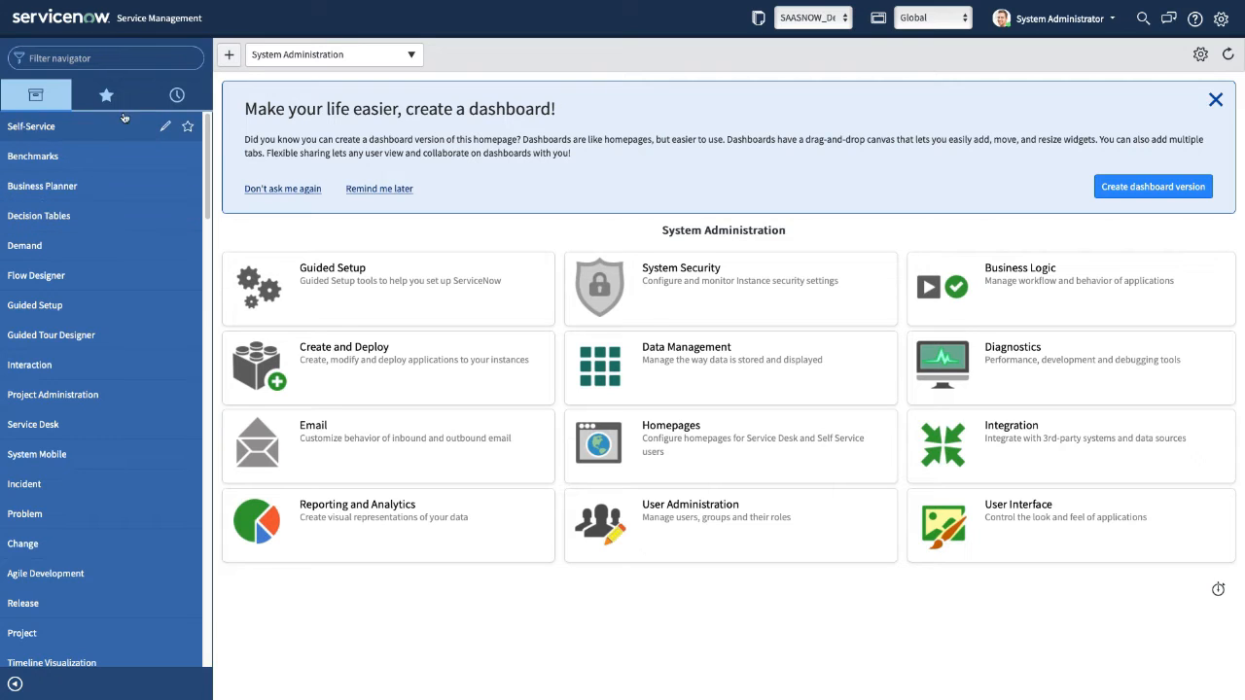
Step: Search the application navigator for "work" and clear the filter
{"action": "left_click", "coordinate": [114, 64]}
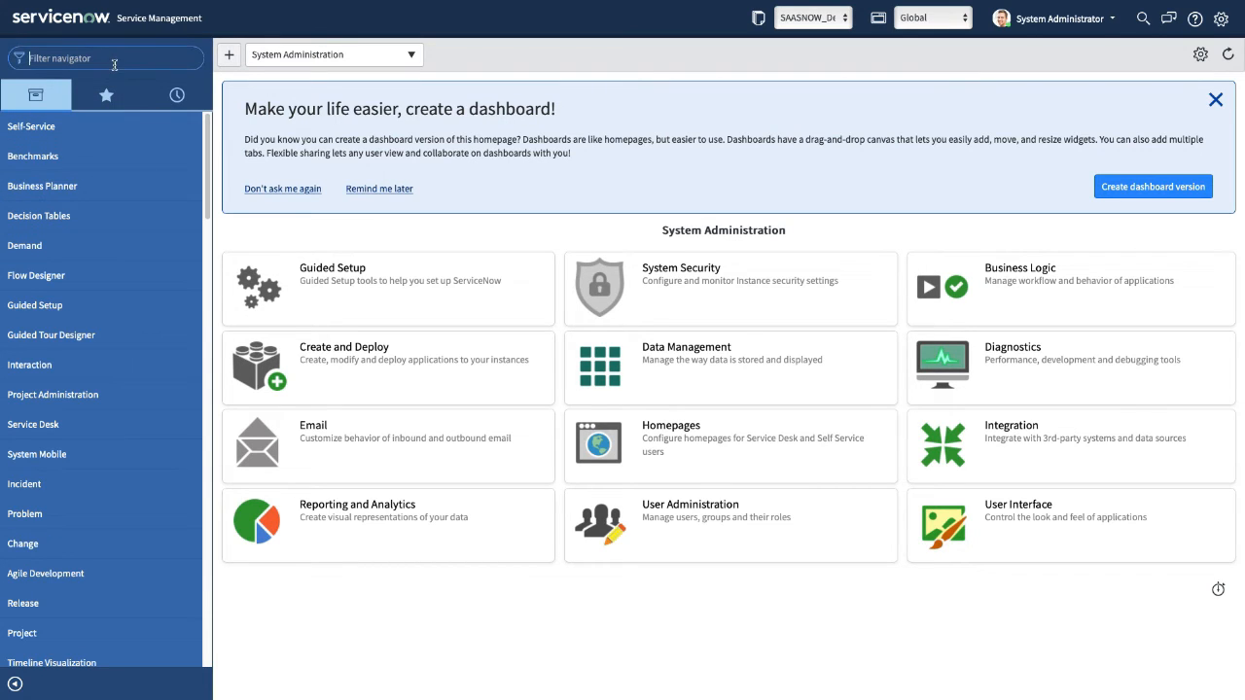
{"action": "type", "text": "work"}
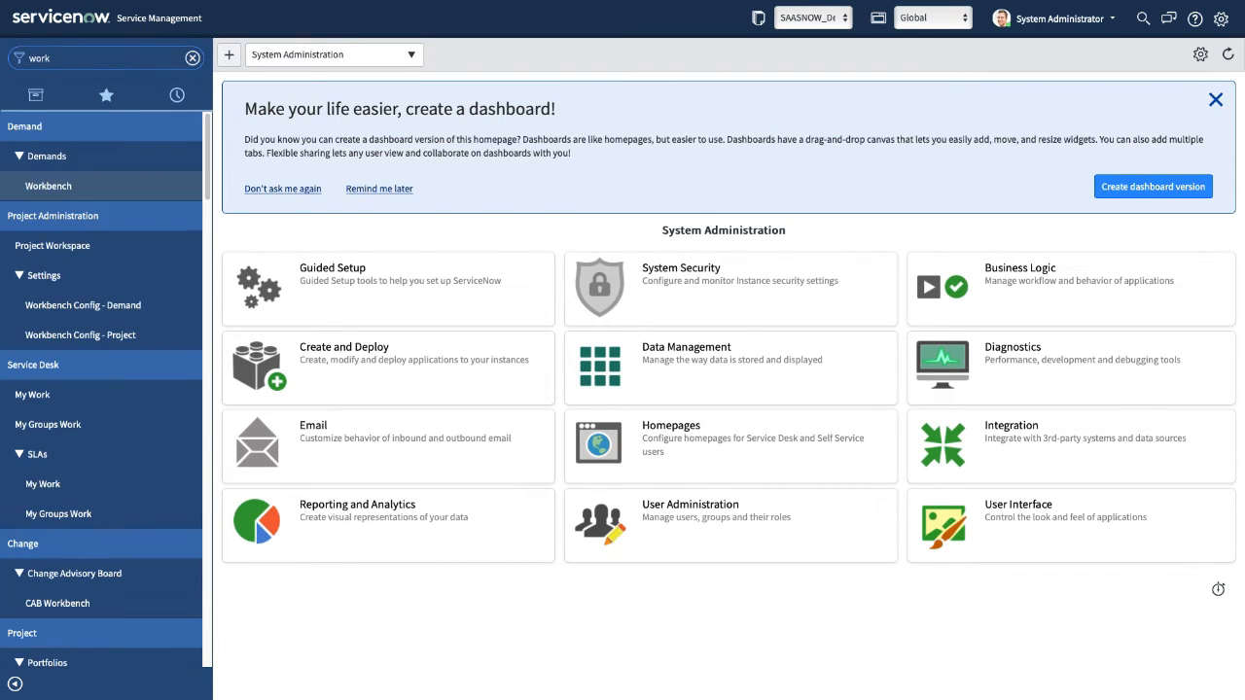
{"action": "key", "text": "BackSpace"}
{"action": "key", "text": "BackSpace"}
{"action": "key", "text": "BackSpace"}
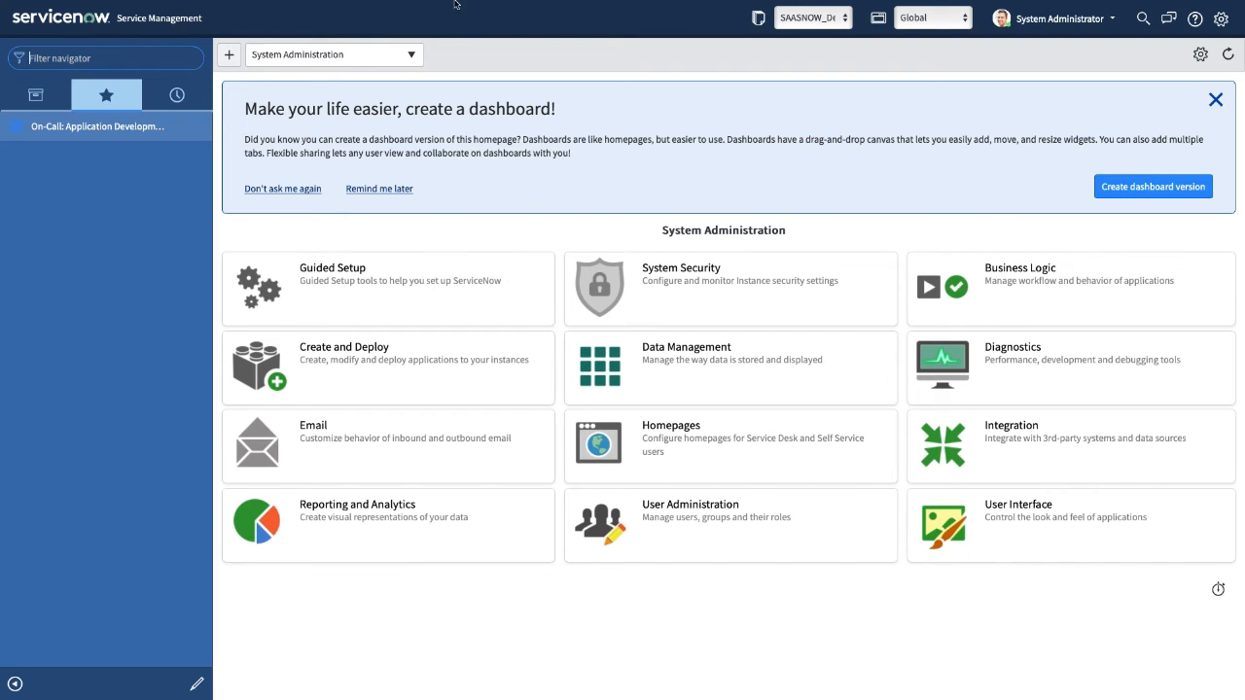
Step: Reload the main ServiceNow page and collapse the Self-Service application in the navigator
{"action": "mouse_move", "coordinate": [384, 44]}
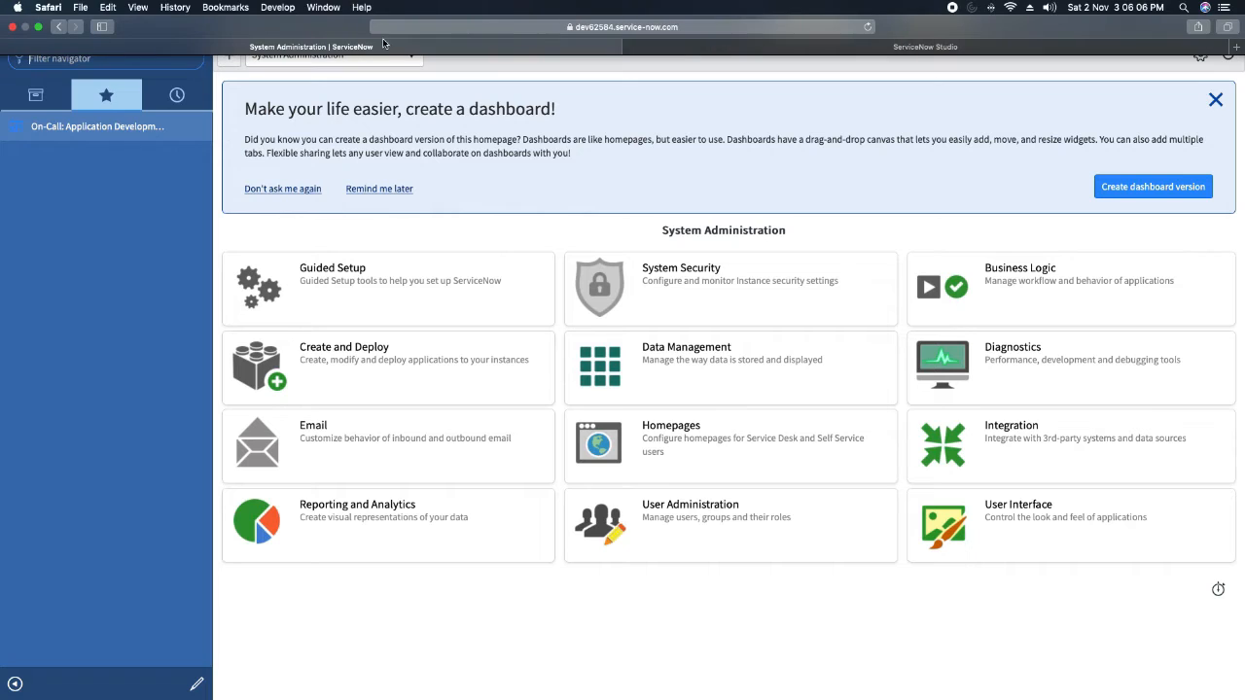
{"action": "left_click", "coordinate": [867, 27]}
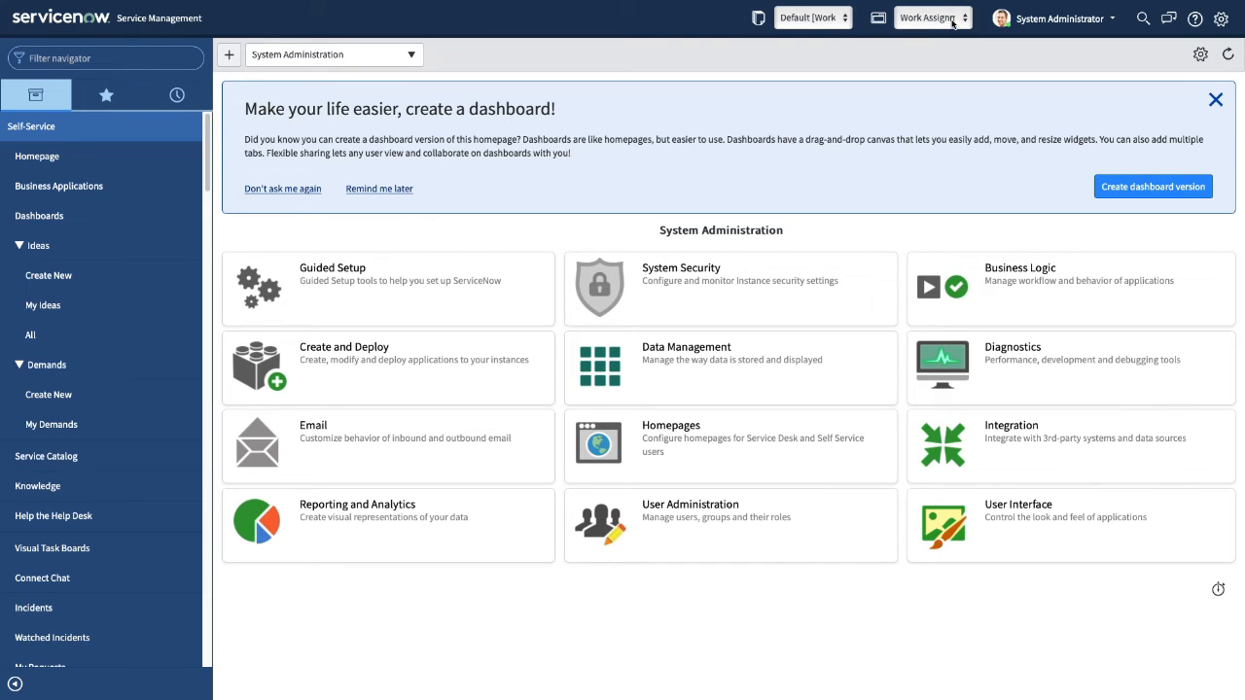
{"action": "left_click", "coordinate": [91, 136]}
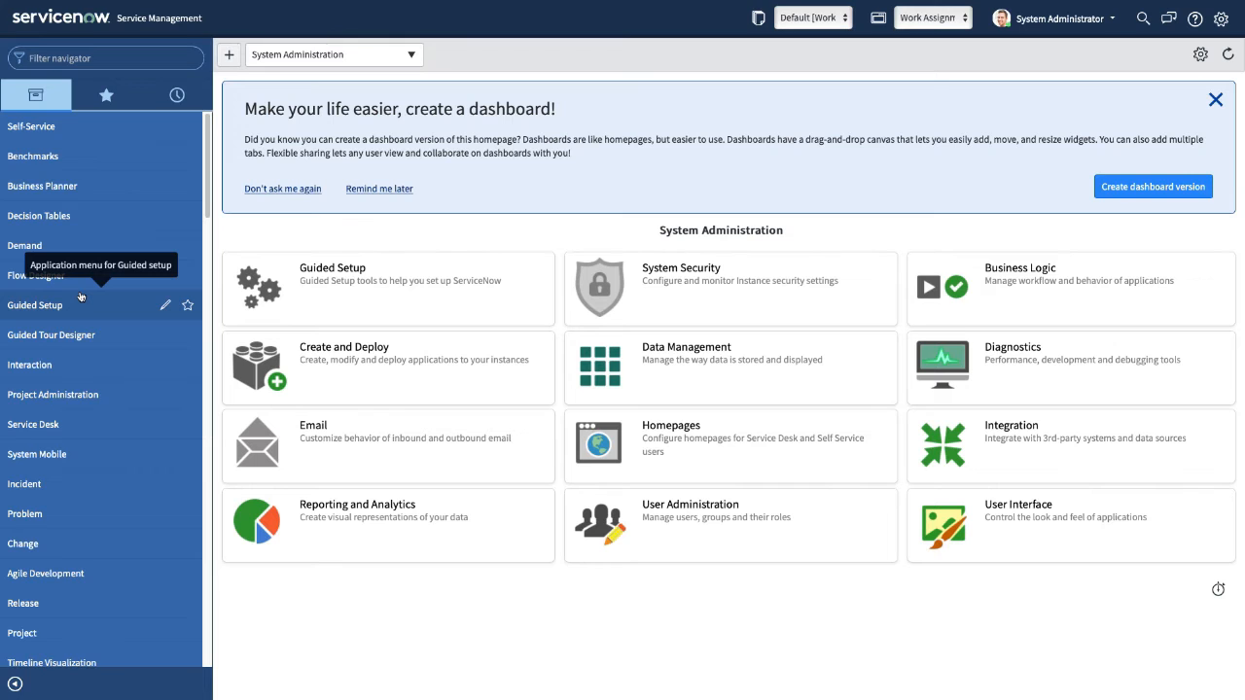
Step: Filter the application navigator by "work a" and open the Work Assignments list of the Work Assignment application
{"action": "scroll", "coordinate": [81, 296], "scroll_direction": "down", "scroll_amount": 1}
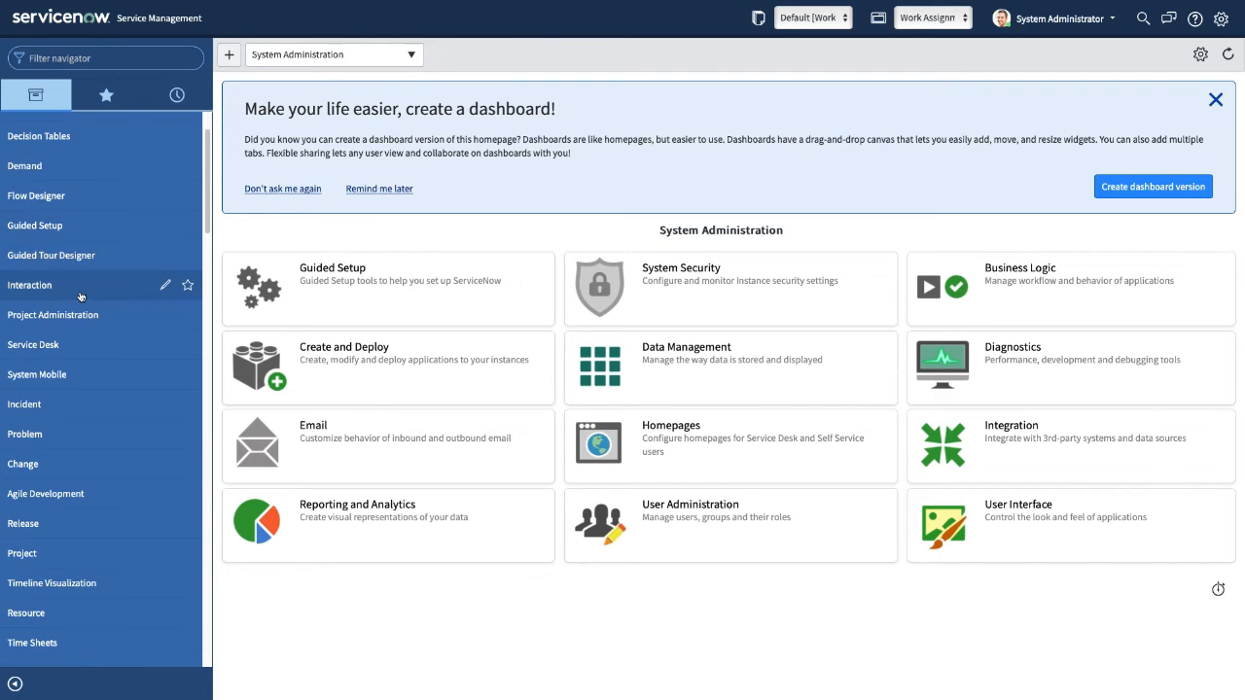
{"action": "scroll", "coordinate": [81, 296], "scroll_direction": "down", "scroll_amount": 3}
{"action": "scroll", "coordinate": [81, 296], "scroll_direction": "up", "scroll_amount": 4}
{"action": "left_click", "coordinate": [141, 58]}
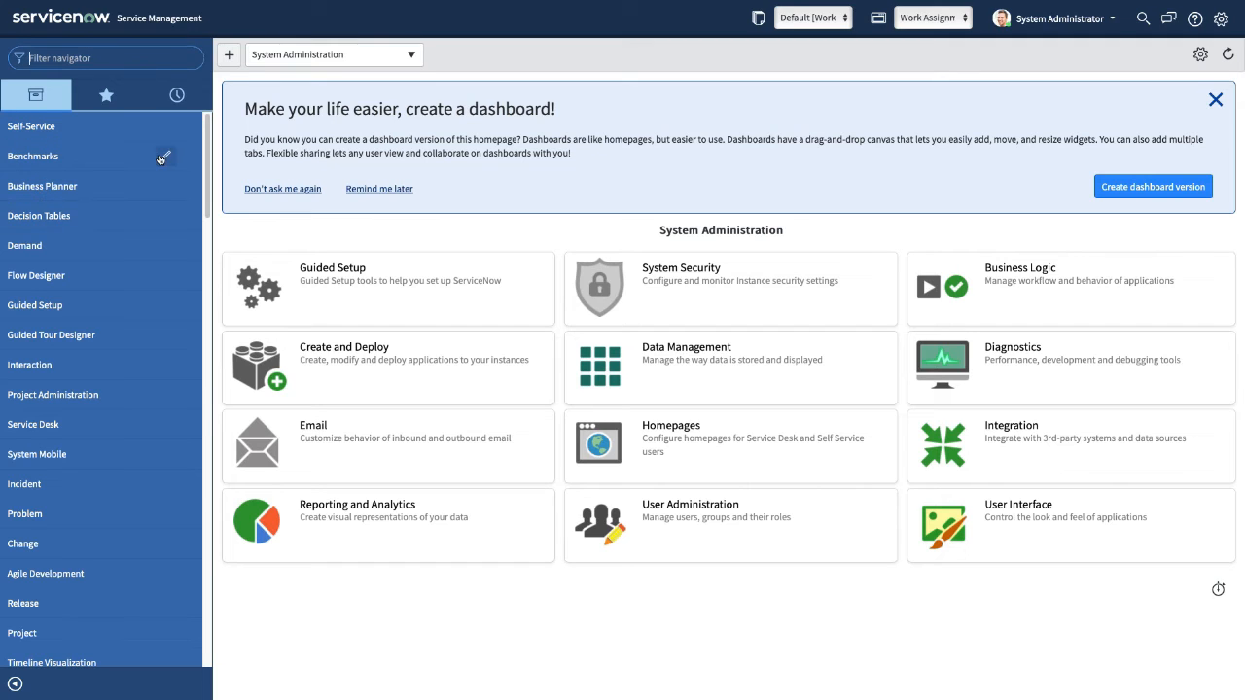
{"action": "type", "text": "work"}
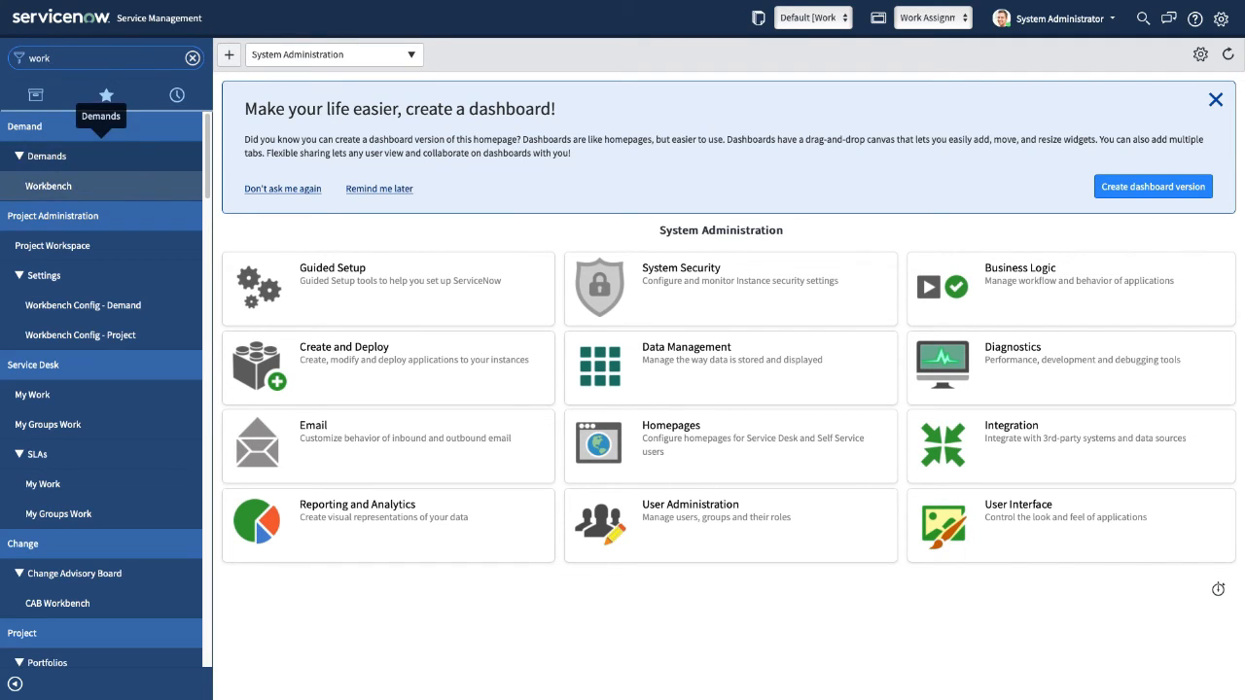
{"action": "type", "text": " a"}
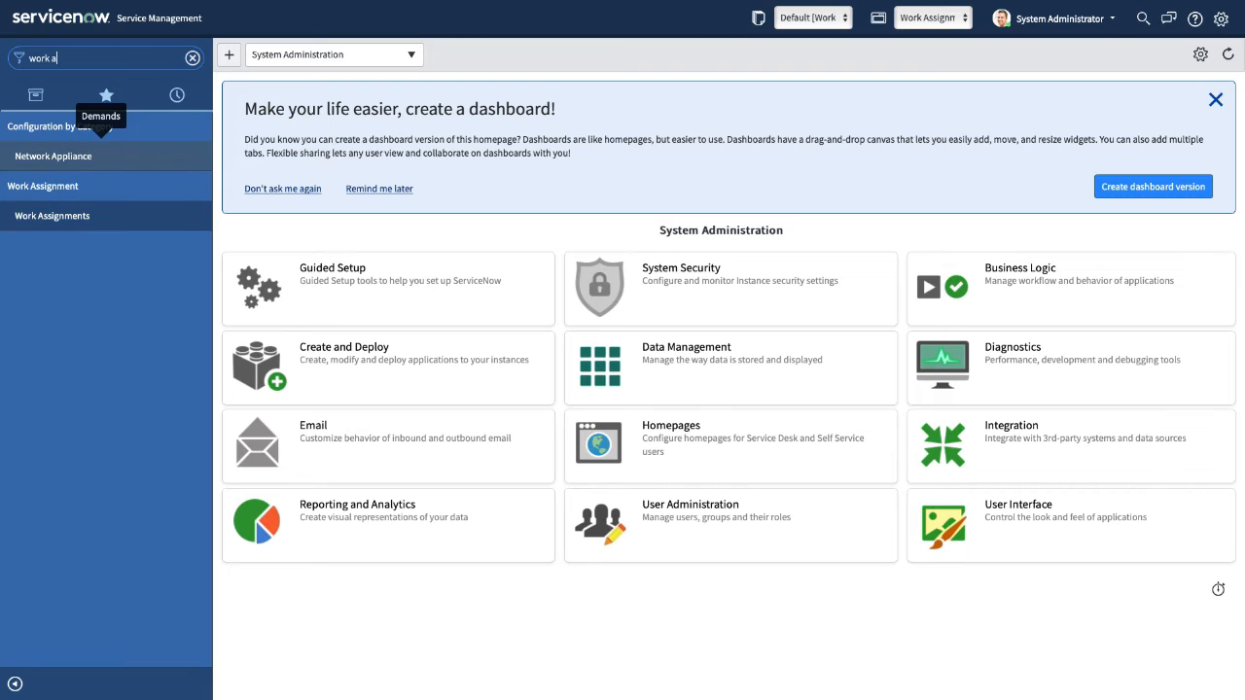
{"action": "left_click", "coordinate": [57, 221]}
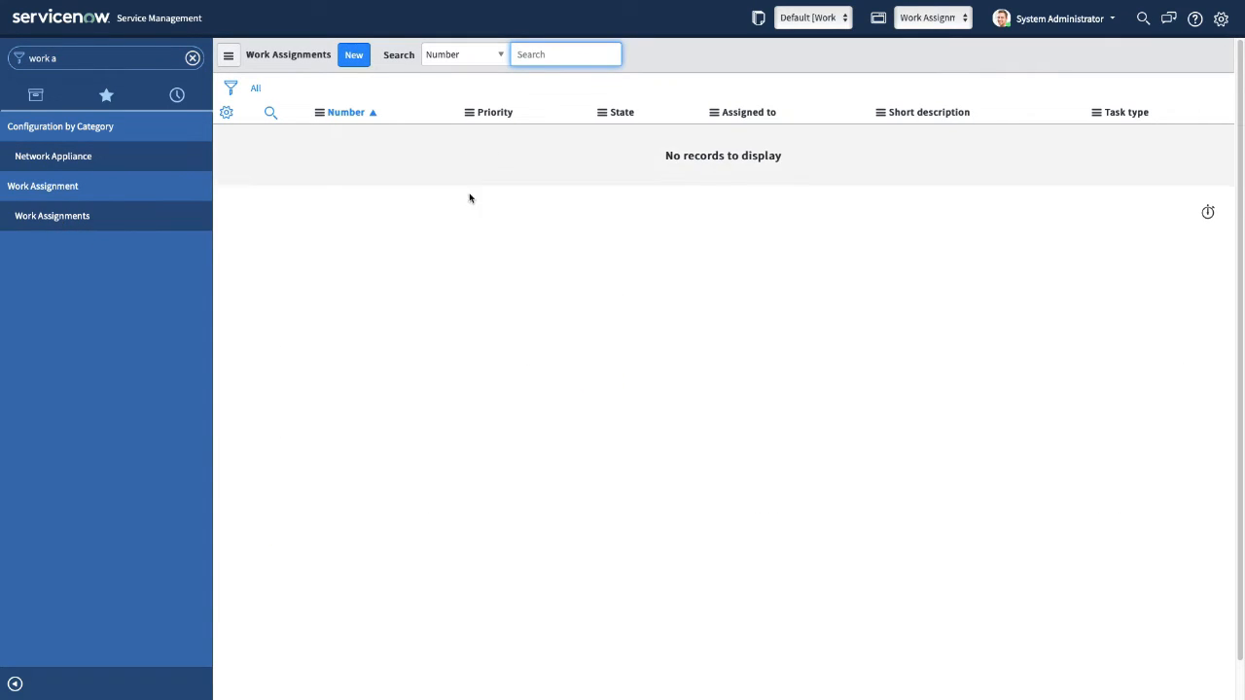
Step: Open a new Work Assignment record form and look through the Priority and State choices
{"action": "left_click", "coordinate": [359, 60]}
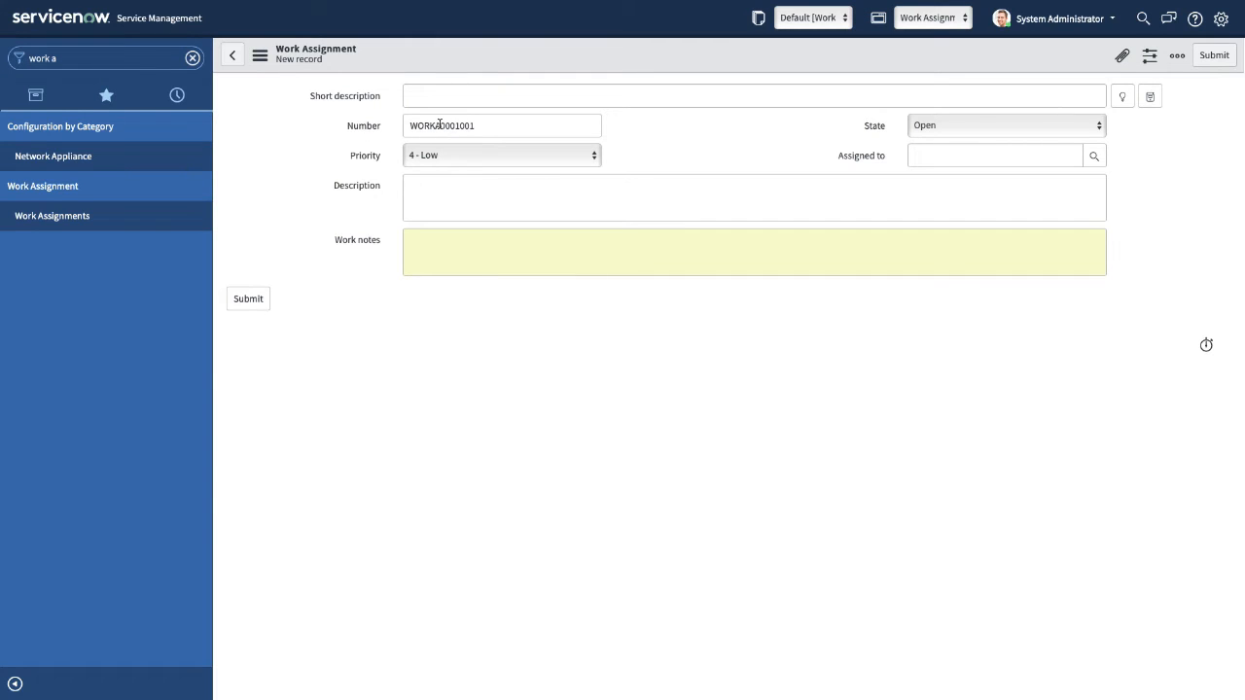
{"action": "left_click", "coordinate": [431, 161]}
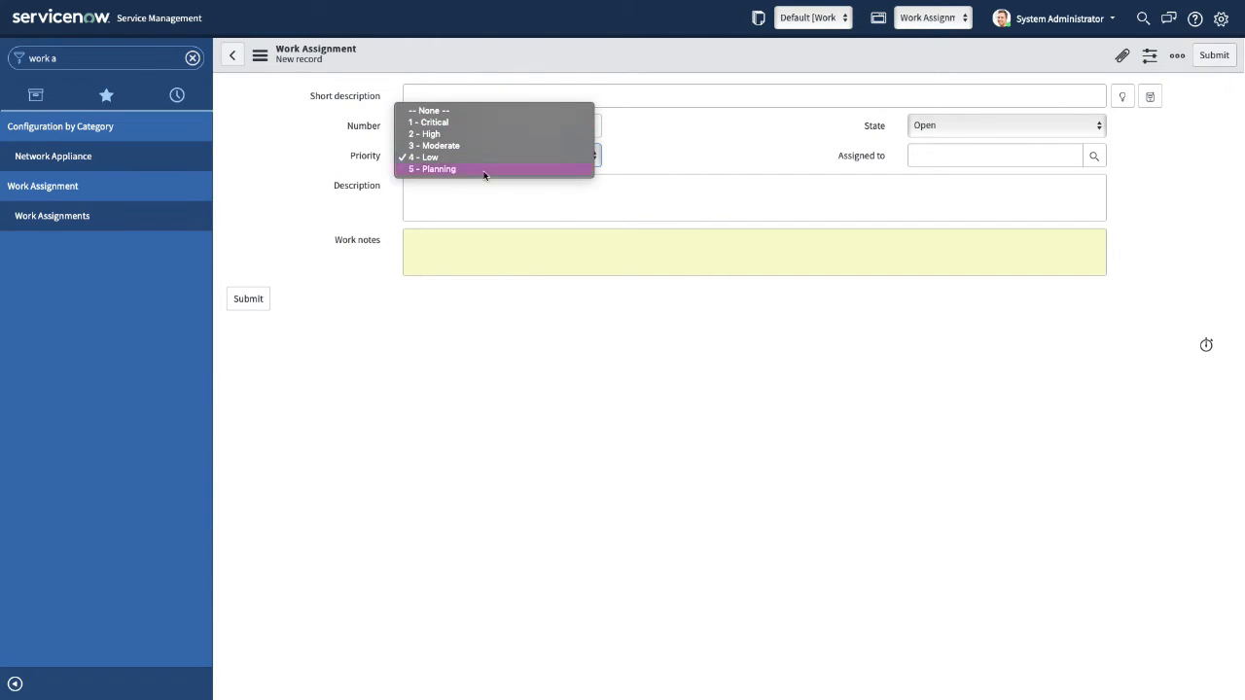
{"action": "left_click", "coordinate": [675, 155]}
{"action": "left_click", "coordinate": [911, 127]}
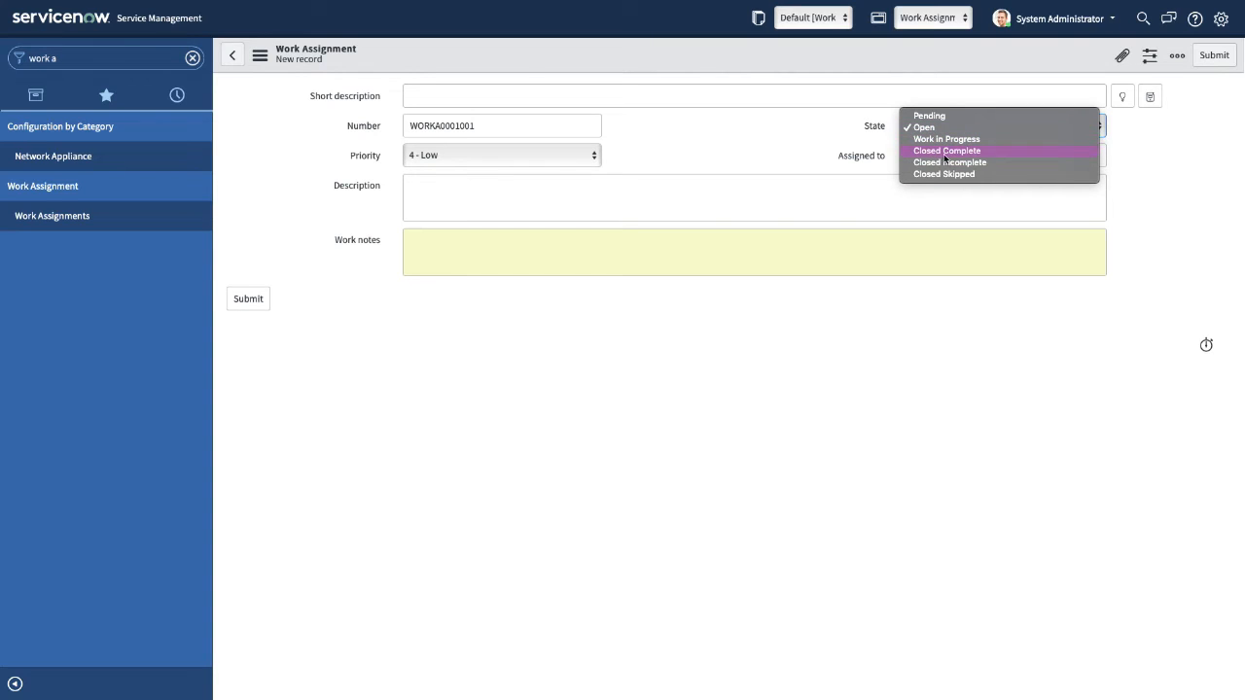
{"action": "left_click", "coordinate": [749, 144]}
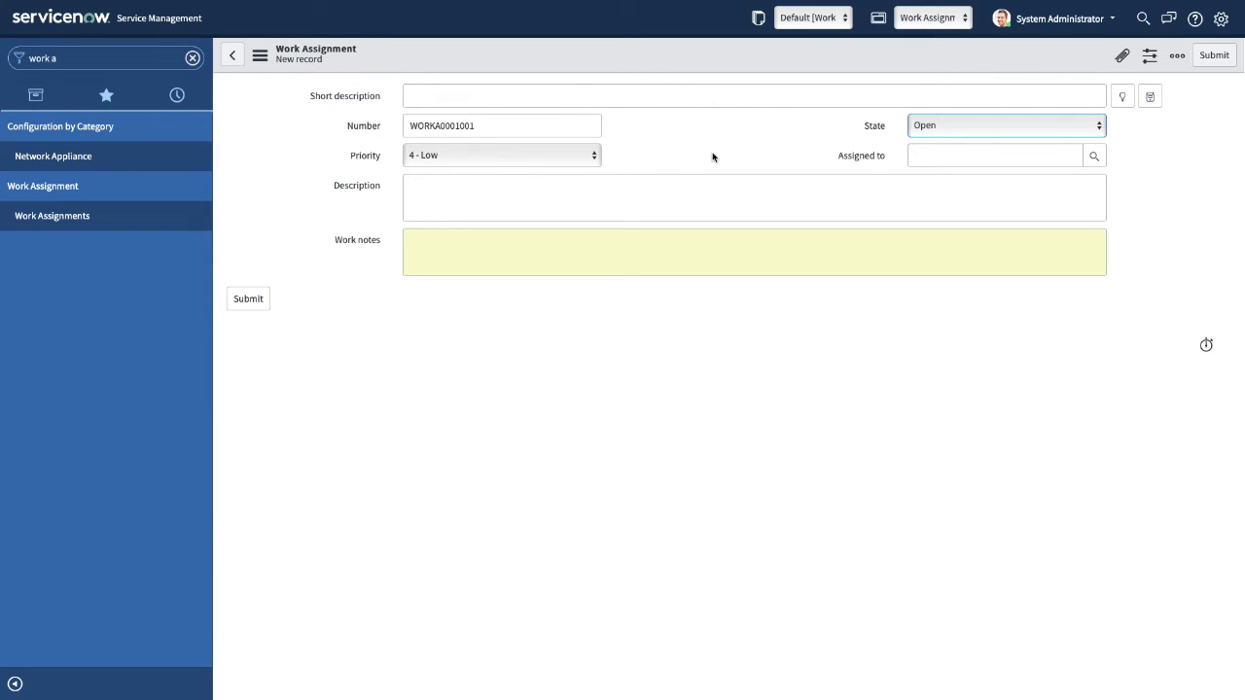
Step: Switch to ServiceNow Studio and create a new Table application file from the Data Model category
{"action": "mouse_move", "coordinate": [712, 71]}
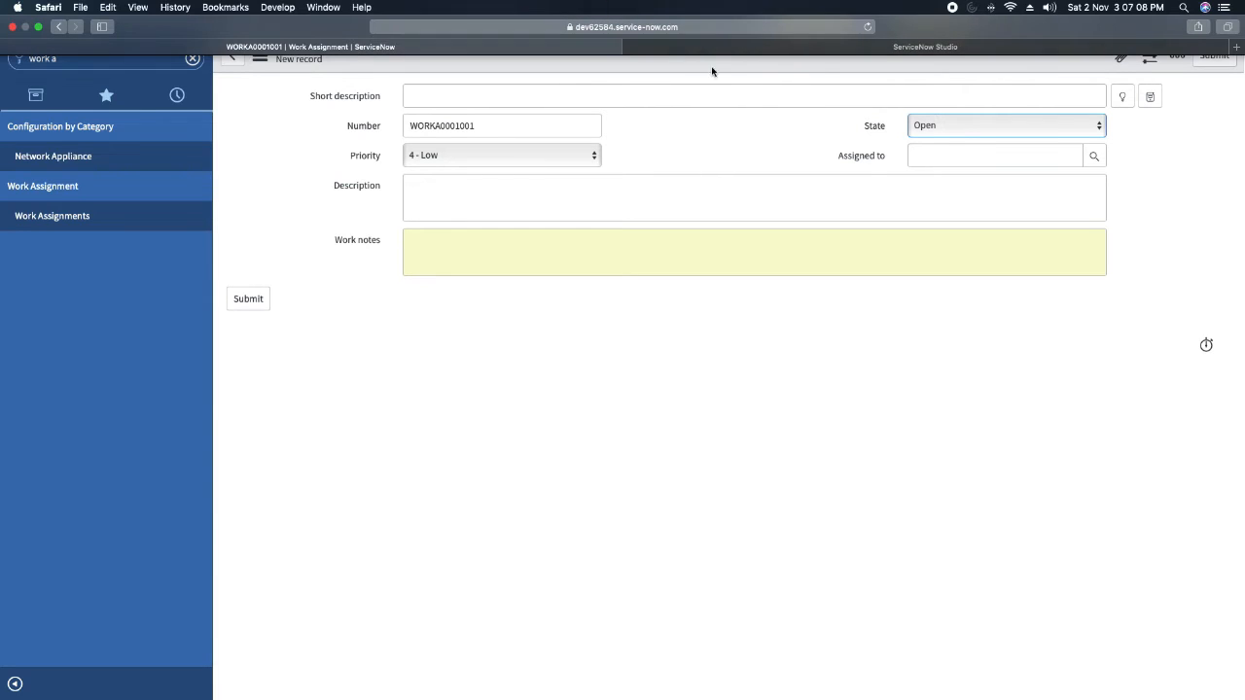
{"action": "left_click", "coordinate": [813, 50]}
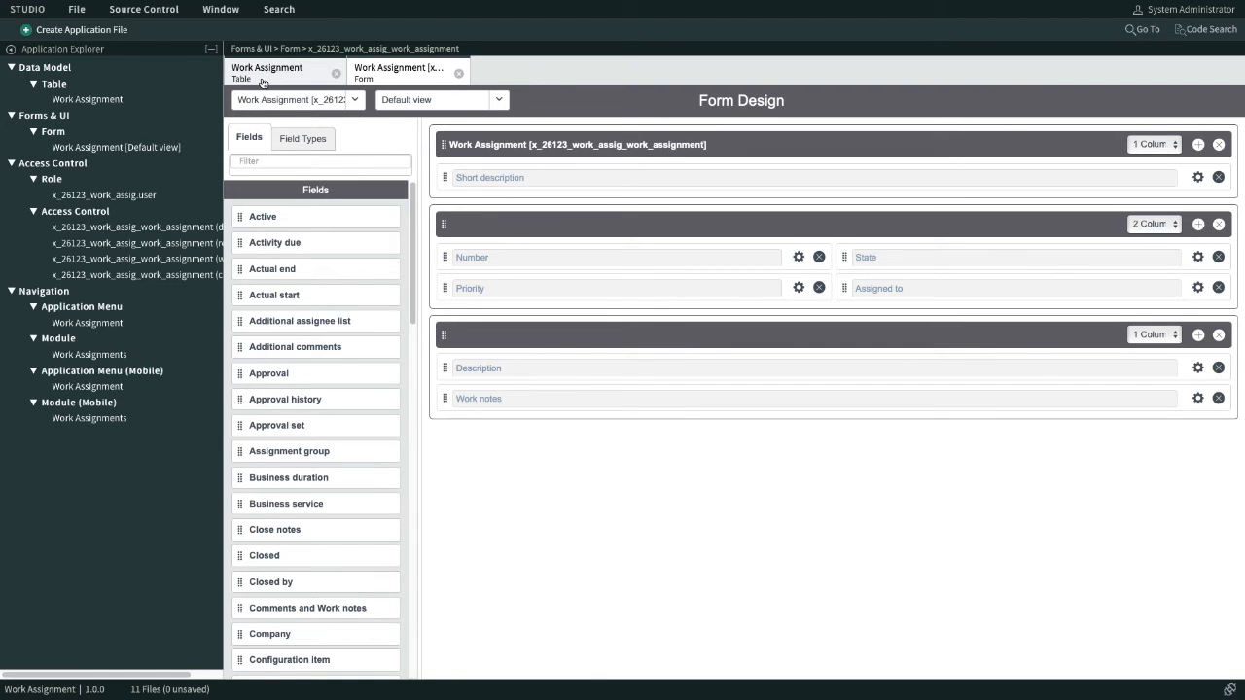
{"action": "left_click", "coordinate": [74, 31]}
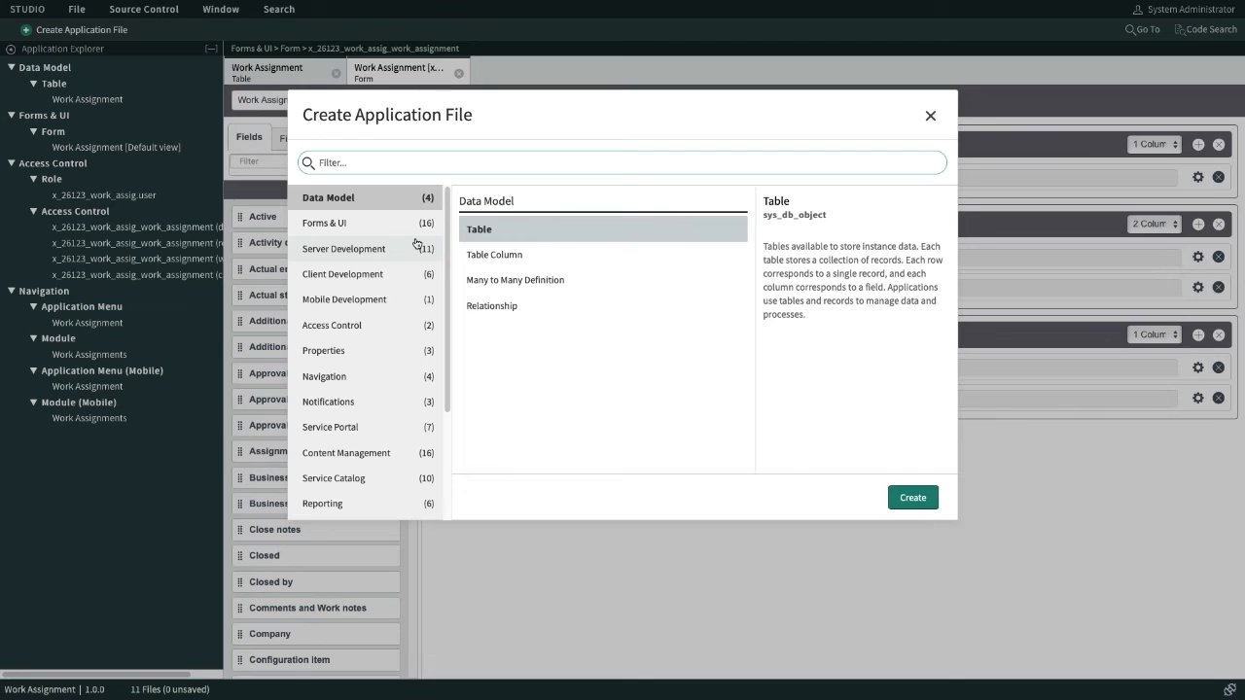
{"action": "left_click", "coordinate": [912, 498]}
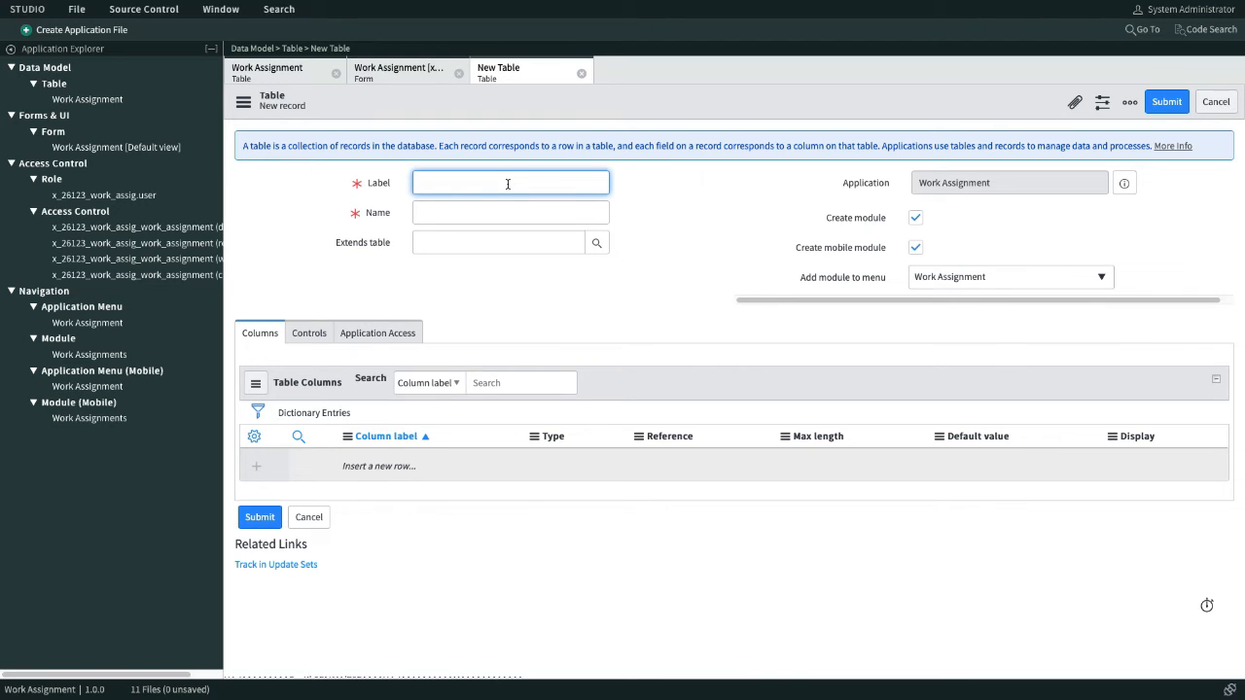
Step: Label the new table Work Assignment Task, make it extend the Task table, and turn off mobile module creation
{"action": "type", "text": "Work Assignment Task"}
{"action": "key", "text": "Tab"}
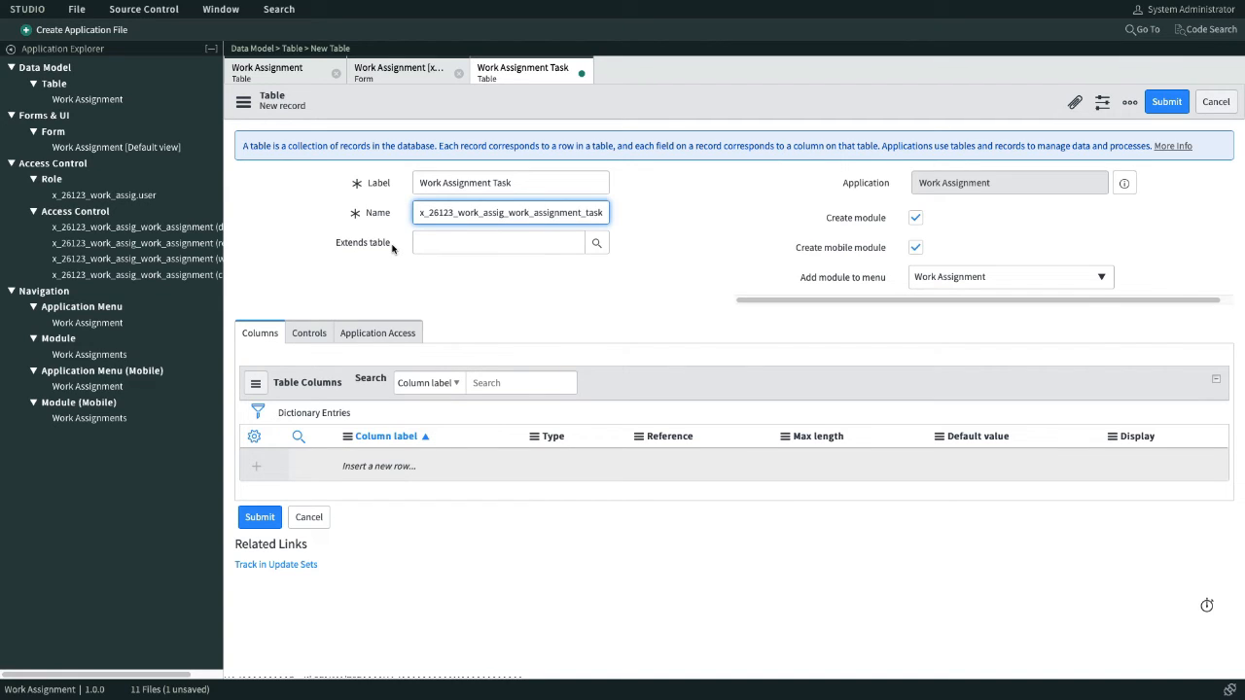
{"action": "left_click", "coordinate": [459, 242]}
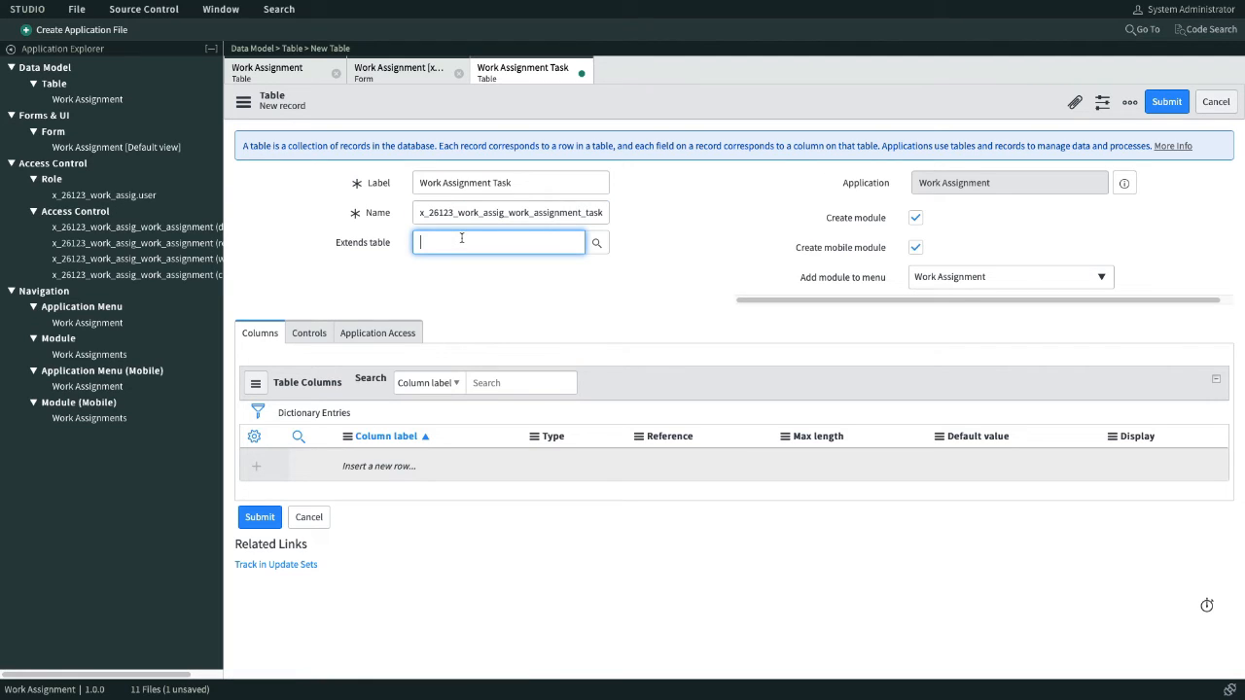
{"action": "type", "text": "task"}
{"action": "key", "text": "Down"}
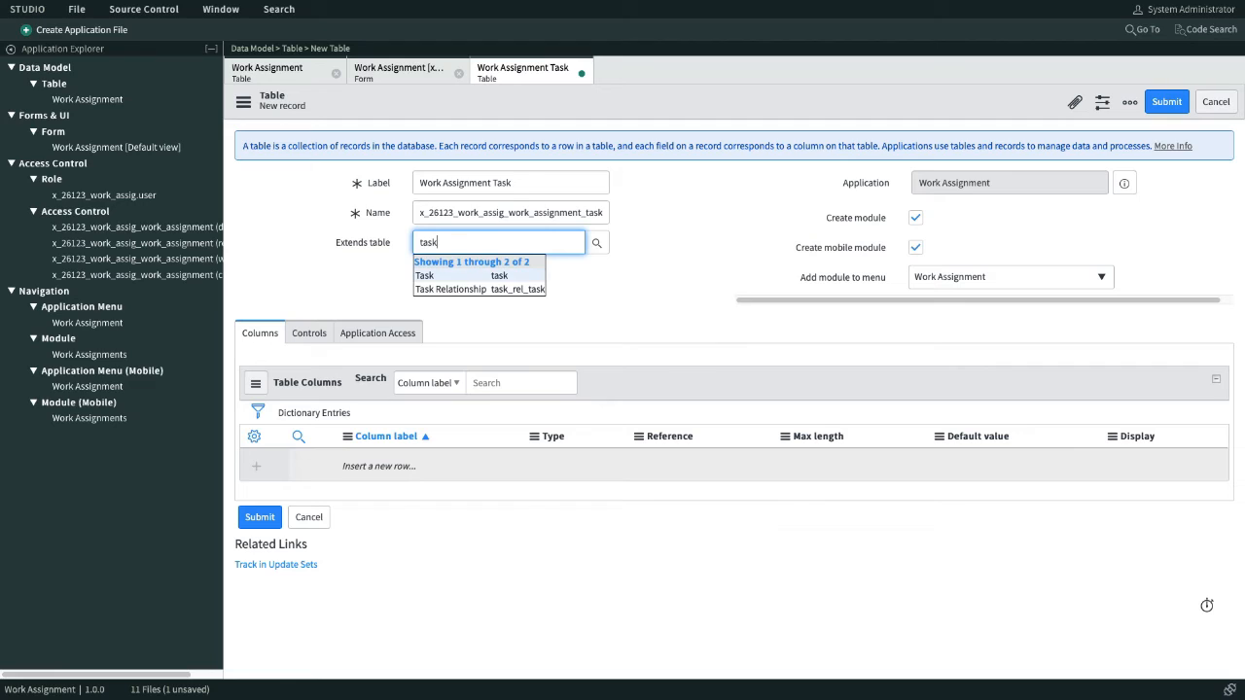
{"action": "key", "text": "Return"}
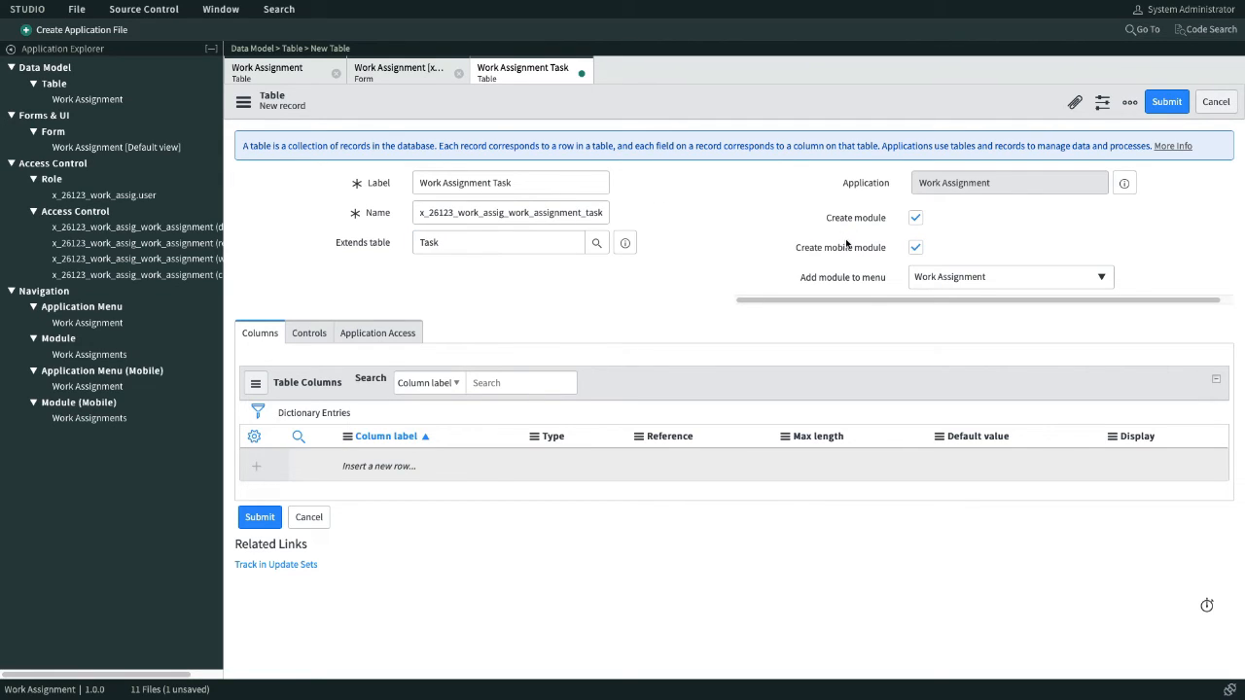
{"action": "left_click", "coordinate": [916, 248]}
Step: Enable auto-numbering in the new table's controls and set the prefix to WORKATASK
{"action": "left_click", "coordinate": [312, 332]}
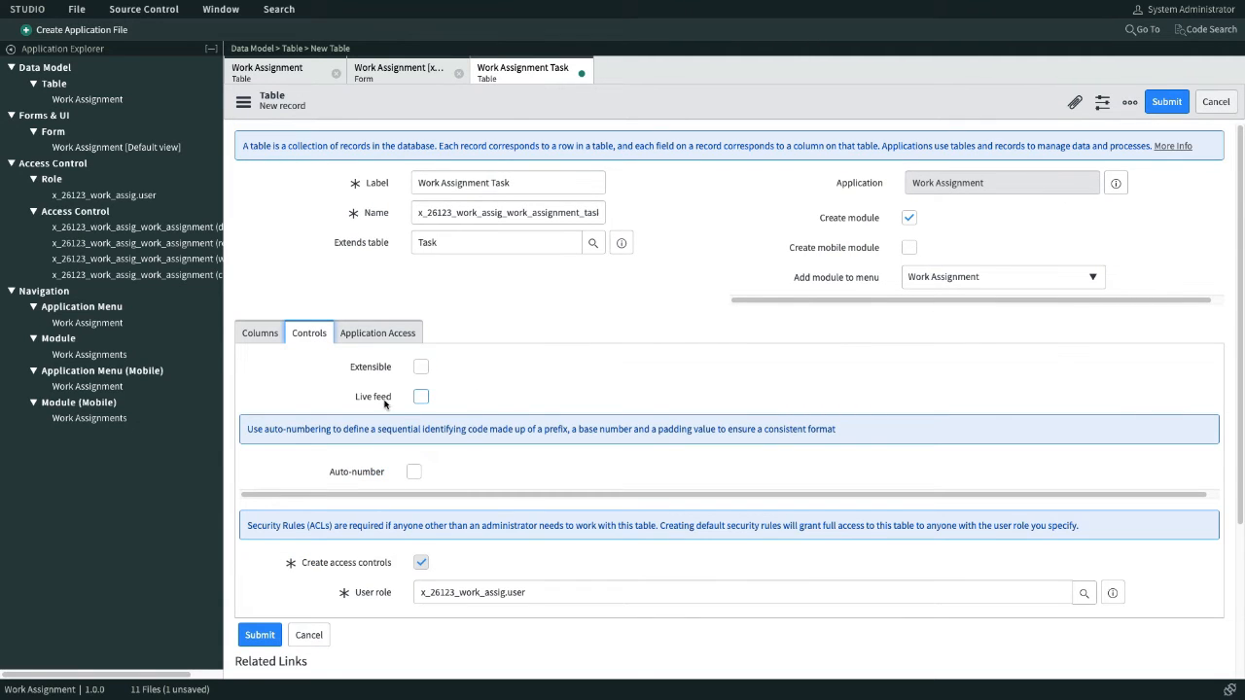
{"action": "scroll", "coordinate": [399, 438], "scroll_direction": "down", "scroll_amount": 1}
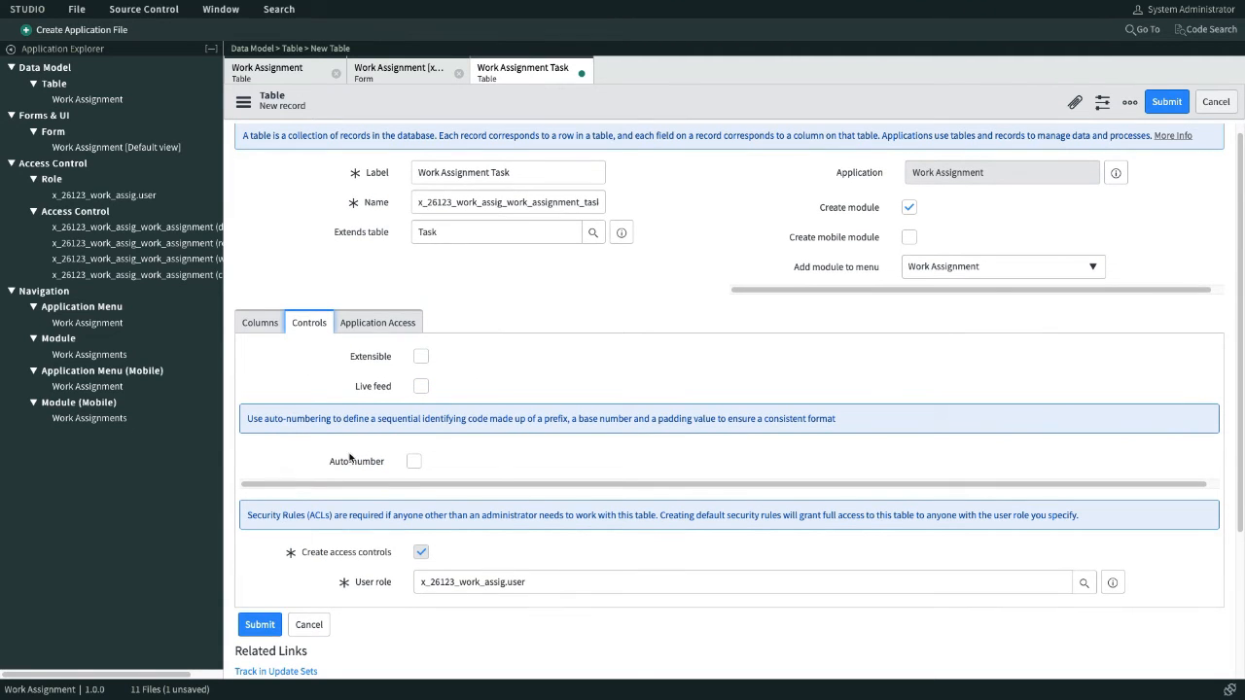
{"action": "left_click", "coordinate": [415, 462]}
{"action": "scroll", "coordinate": [417, 466], "scroll_direction": "down", "scroll_amount": 2}
{"action": "left_click", "coordinate": [473, 449]}
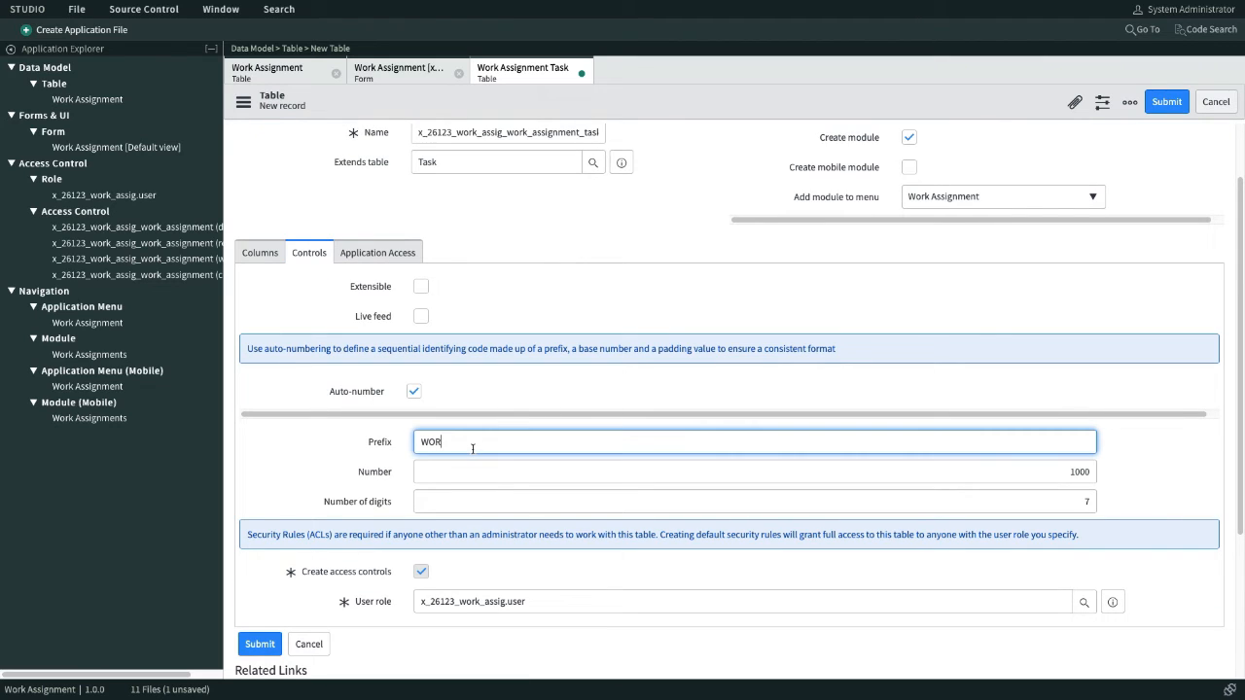
{"action": "type", "text": "KATASK"}
{"action": "left_click", "coordinate": [566, 335]}
Step: Check the new table's numbering and application access settings, and submit the table
{"action": "scroll", "coordinate": [584, 389], "scroll_direction": "down", "scroll_amount": 1}
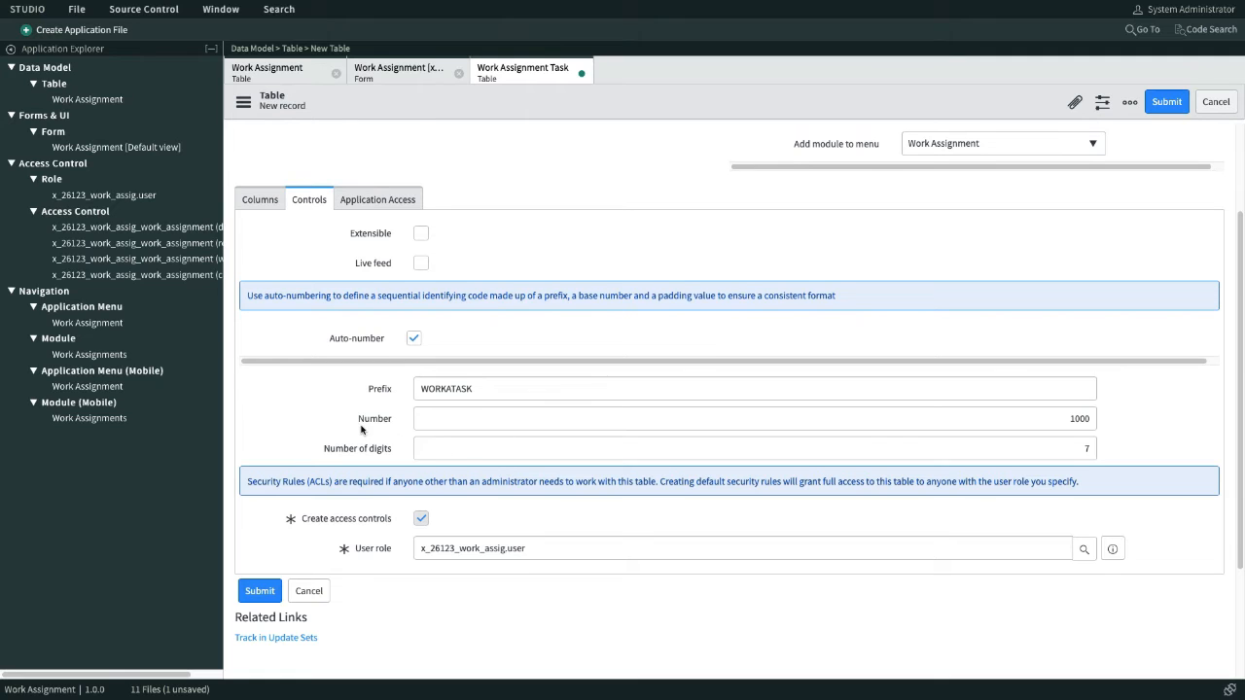
{"action": "scroll", "coordinate": [362, 431], "scroll_direction": "down", "scroll_amount": 1}
{"action": "scroll", "coordinate": [365, 446], "scroll_direction": "up", "scroll_amount": 2}
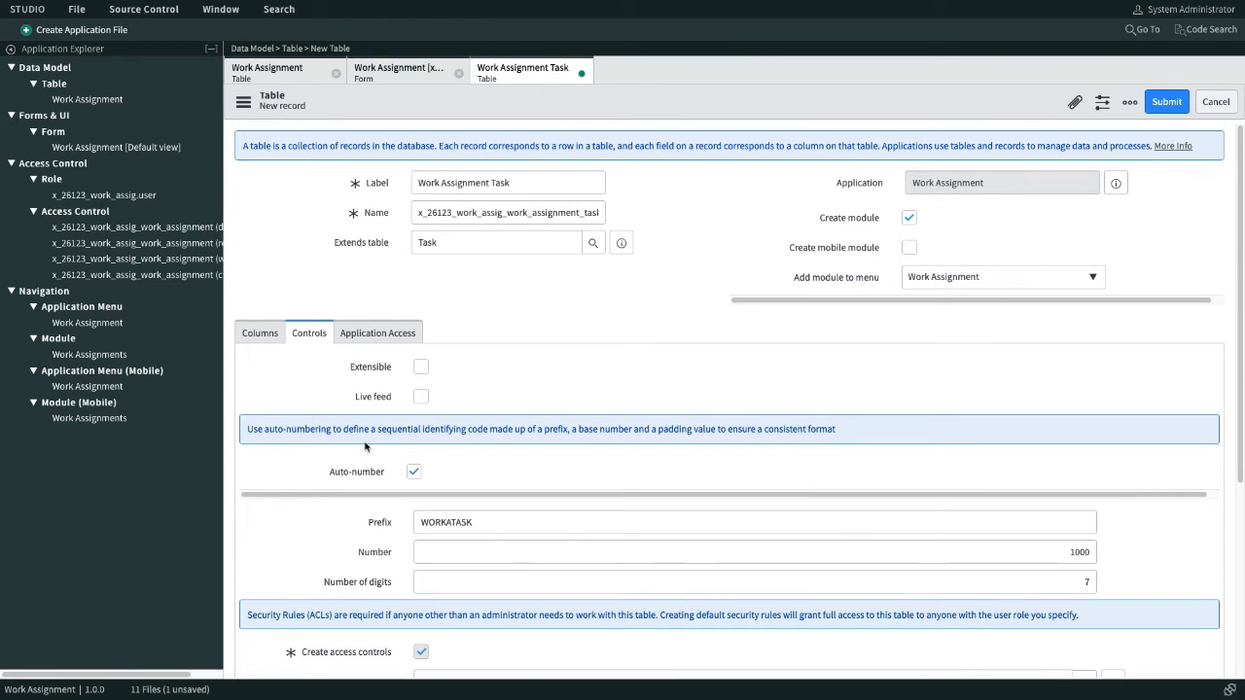
{"action": "left_click", "coordinate": [396, 342]}
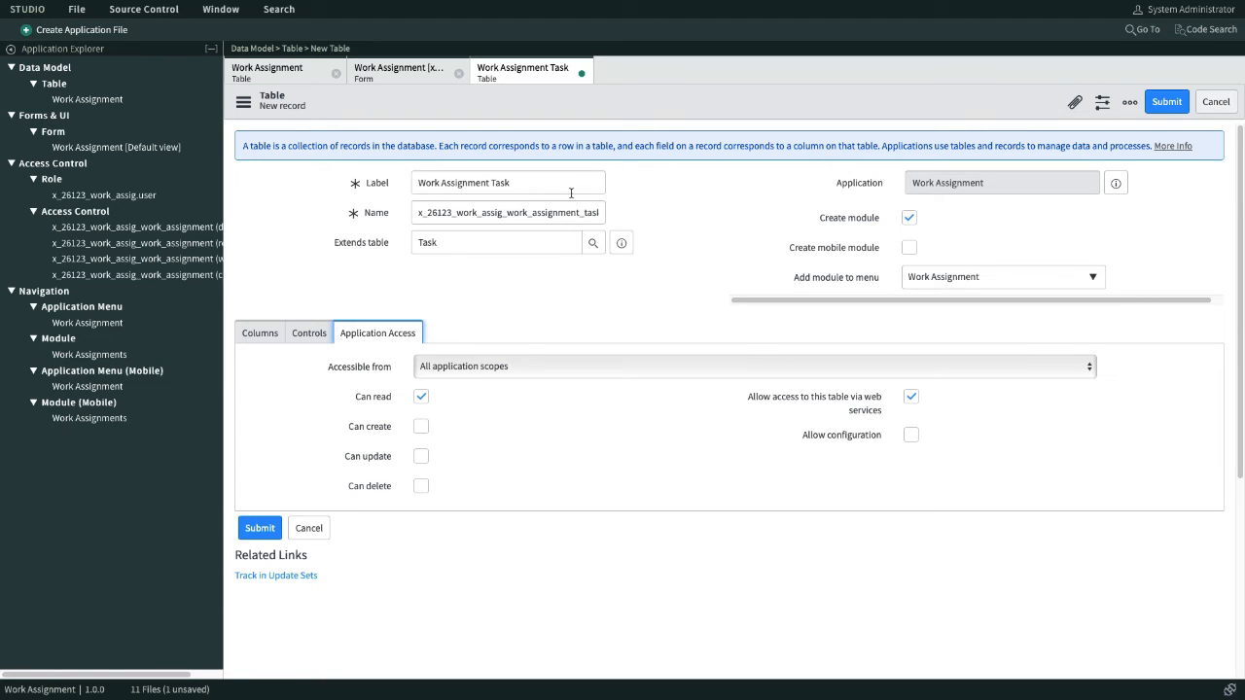
{"action": "left_click", "coordinate": [261, 529]}
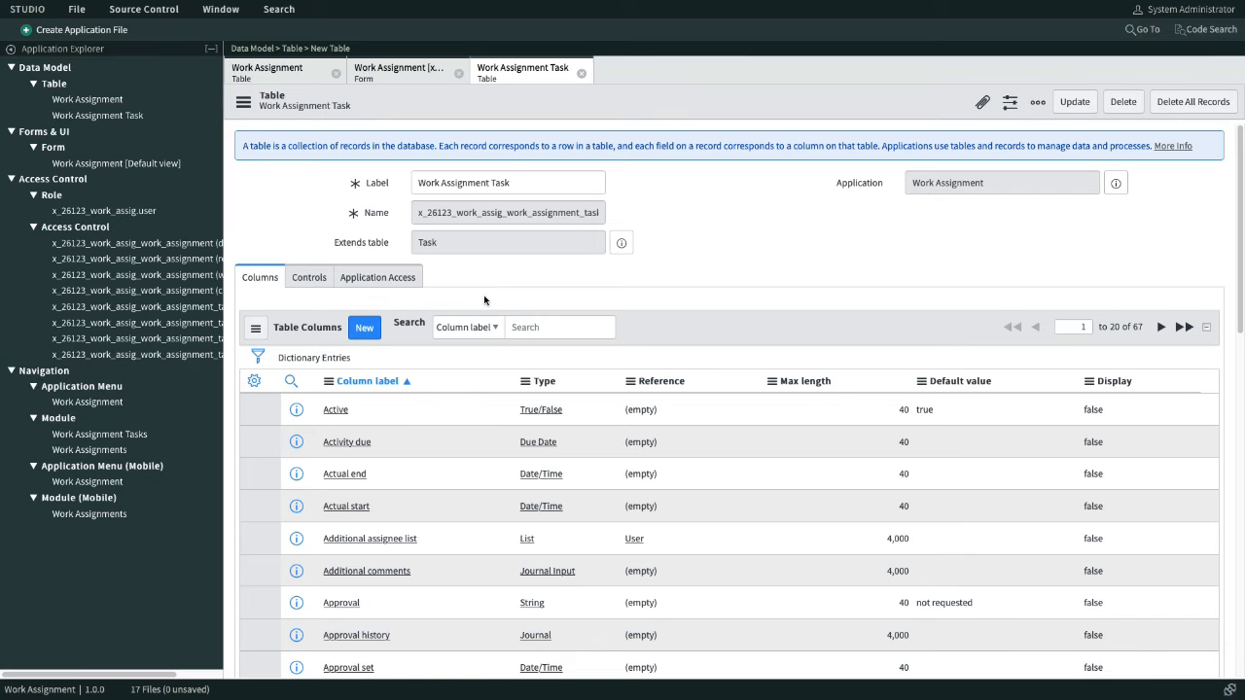
Step: Add a new column labelled Work Assignment at the end of the Work Assignment Task table's column list
{"action": "scroll", "coordinate": [455, 425], "scroll_direction": "down", "scroll_amount": 5}
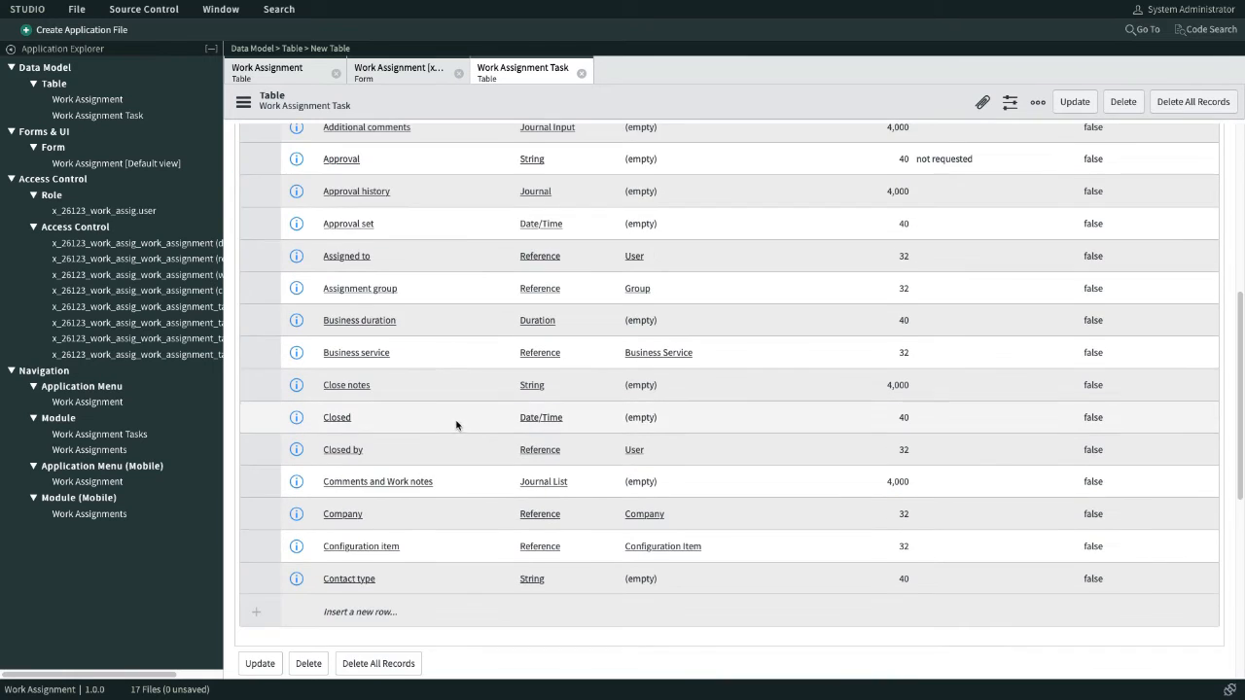
{"action": "scroll", "coordinate": [454, 425], "scroll_direction": "down", "scroll_amount": 2}
{"action": "double_click", "coordinate": [356, 478]}
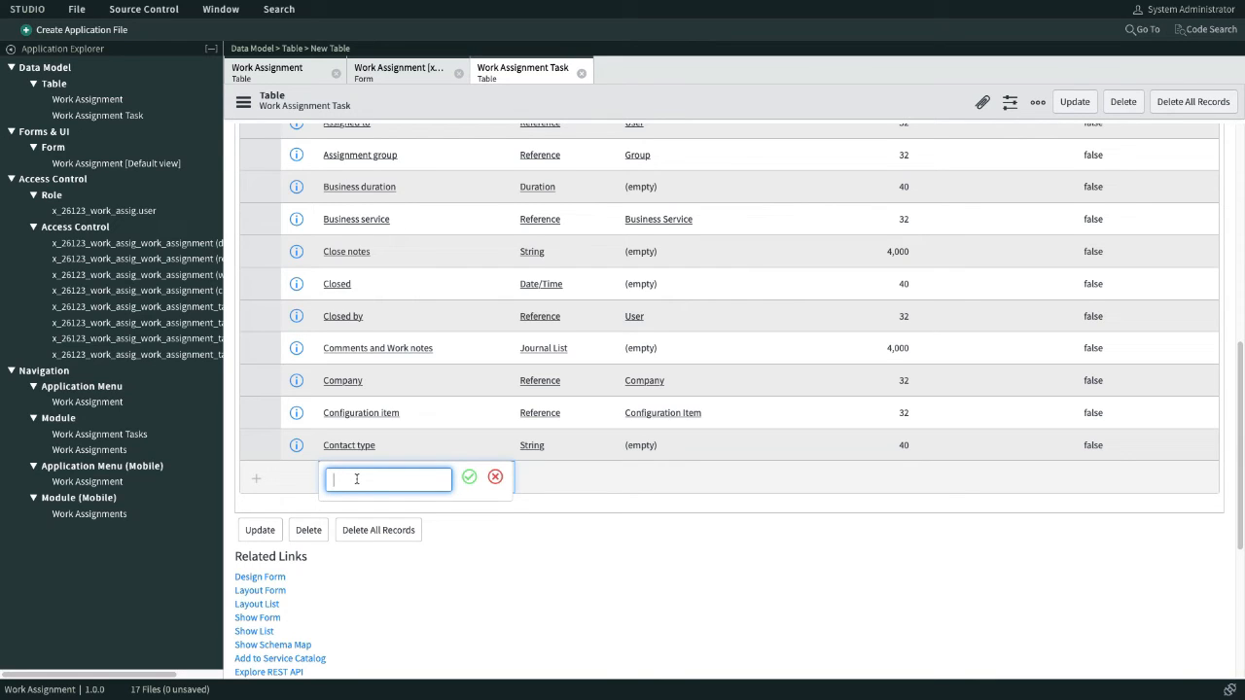
{"action": "type", "text": "Work Assignment"}
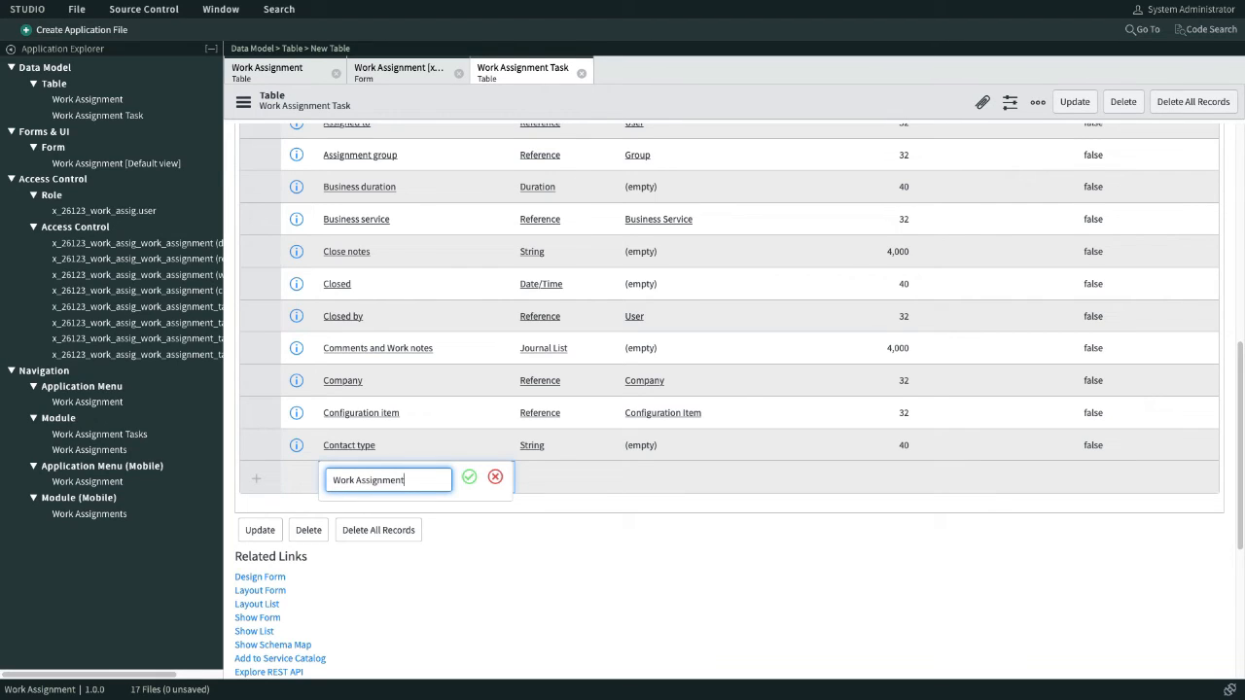
{"action": "left_click", "coordinate": [469, 478]}
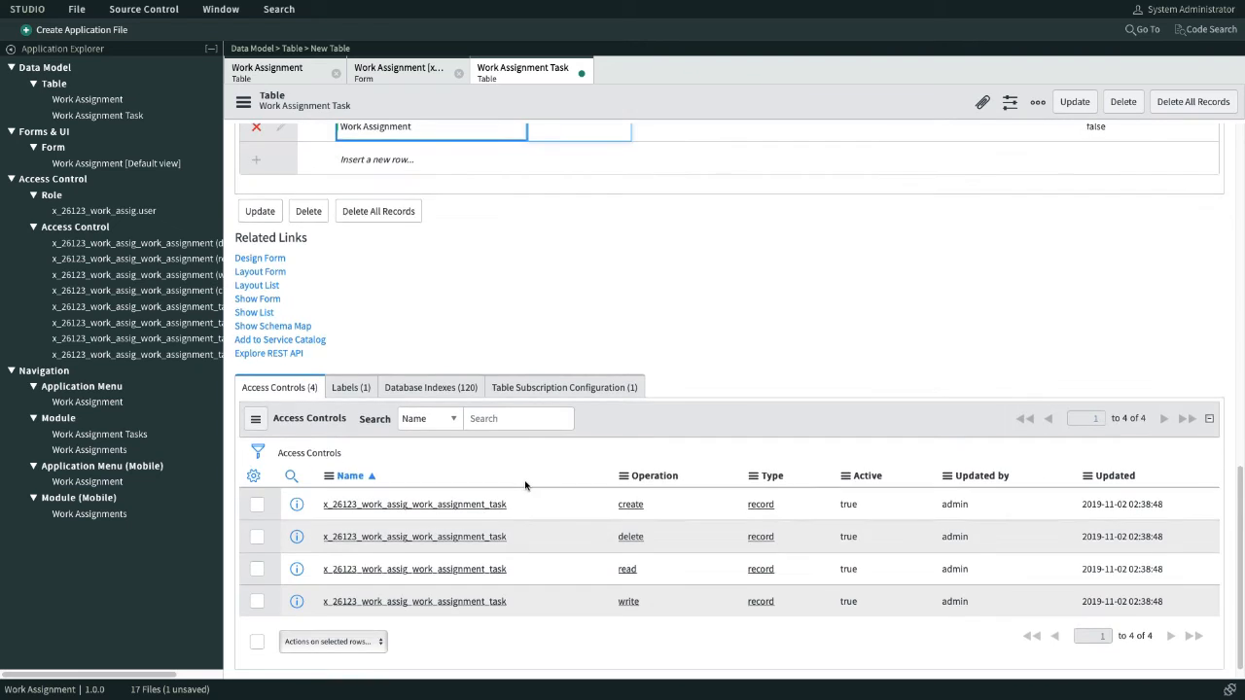
Step: Set the type of the new Work Assignment column to Reference
{"action": "scroll", "coordinate": [526, 483], "scroll_direction": "up", "scroll_amount": 3}
{"action": "left_click", "coordinate": [565, 389]}
{"action": "left_click", "coordinate": [565, 389]}
{"action": "type", "text": "ref"}
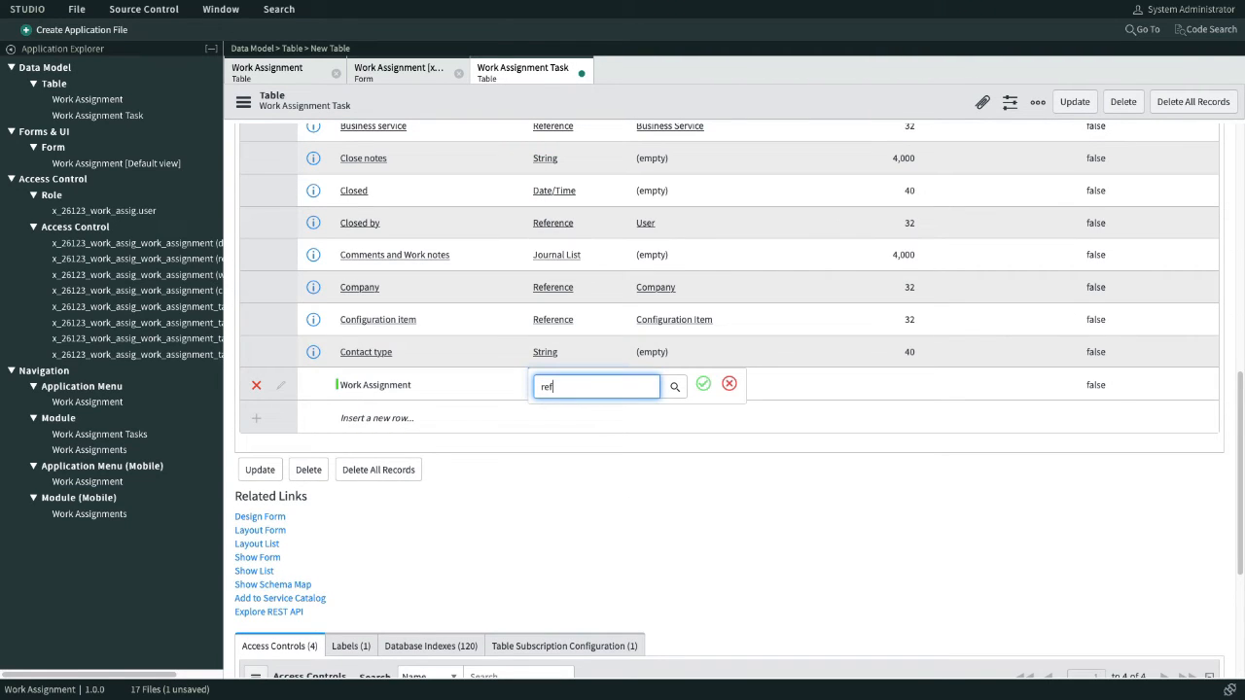
{"action": "key", "text": "Return"}
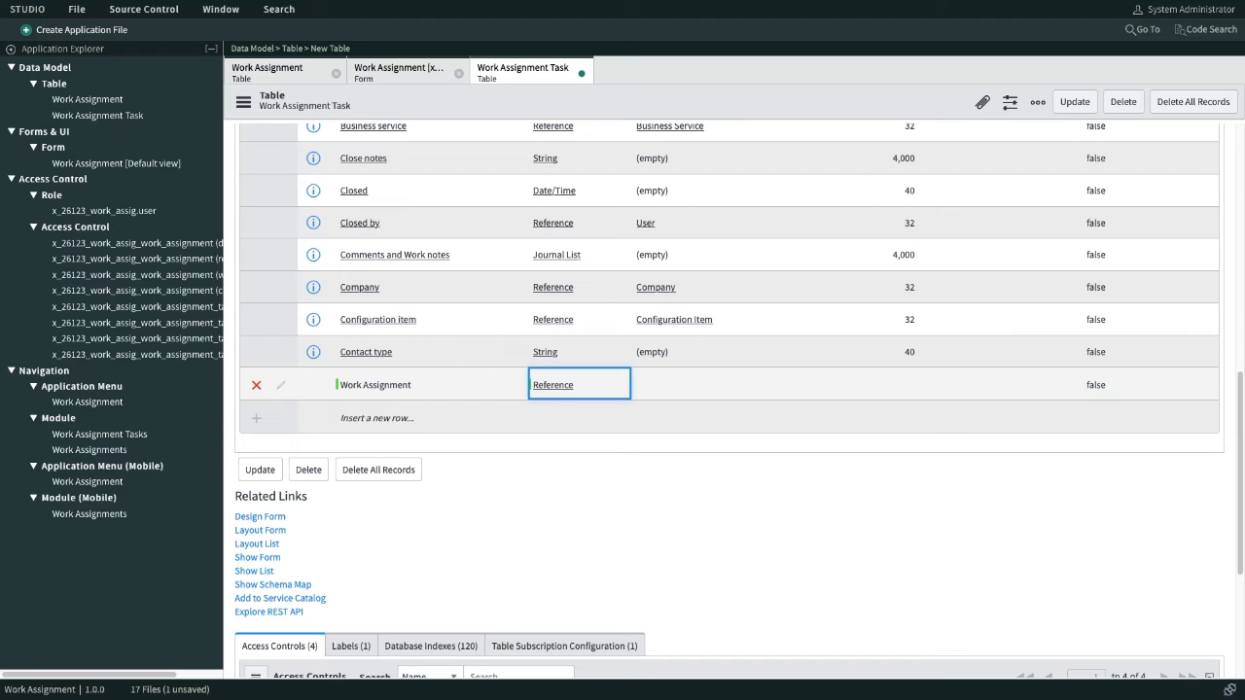
Step: Make the new column reference the Work Assignment table and save the Work Assignment Task table record
{"action": "left_click", "coordinate": [671, 391]}
{"action": "left_click", "coordinate": [670, 391]}
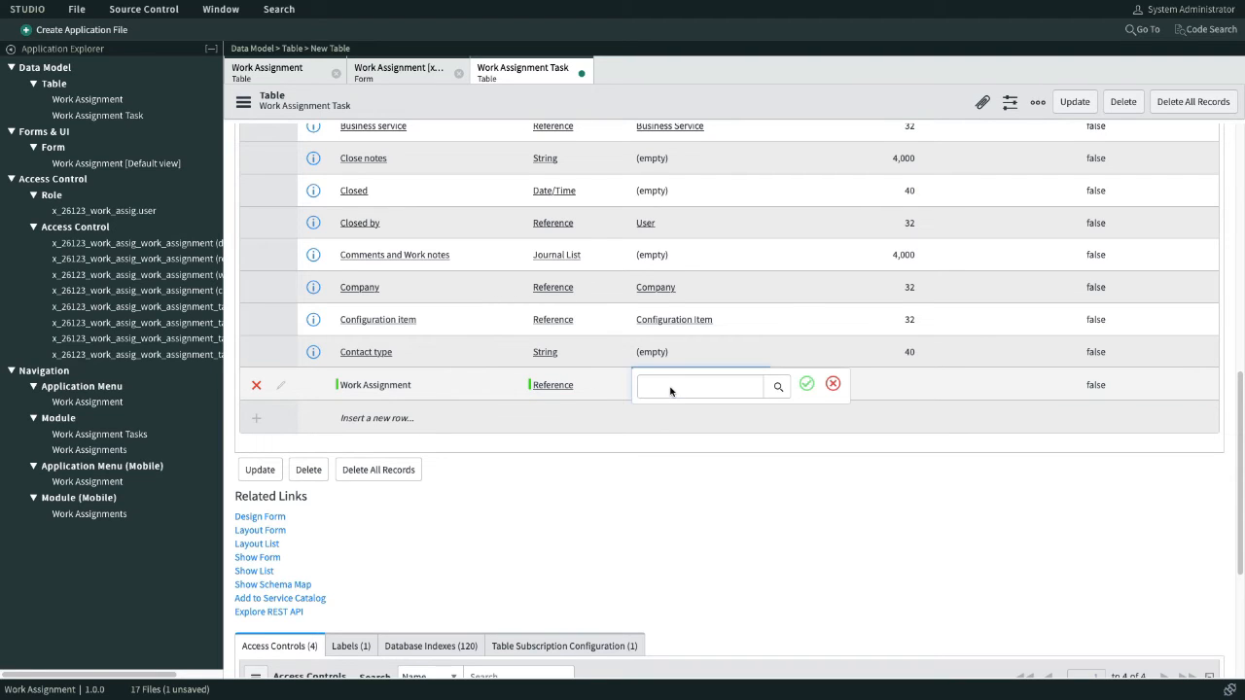
{"action": "type", "text": "work as"}
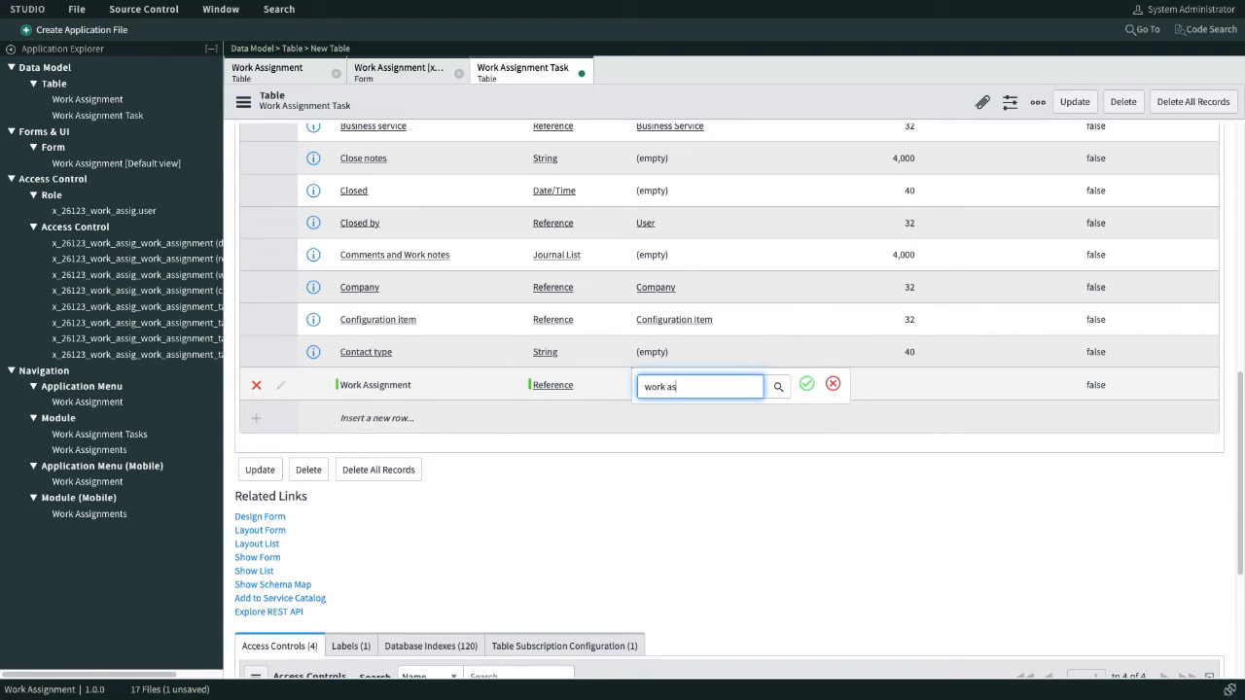
{"action": "left_click", "coordinate": [748, 410]}
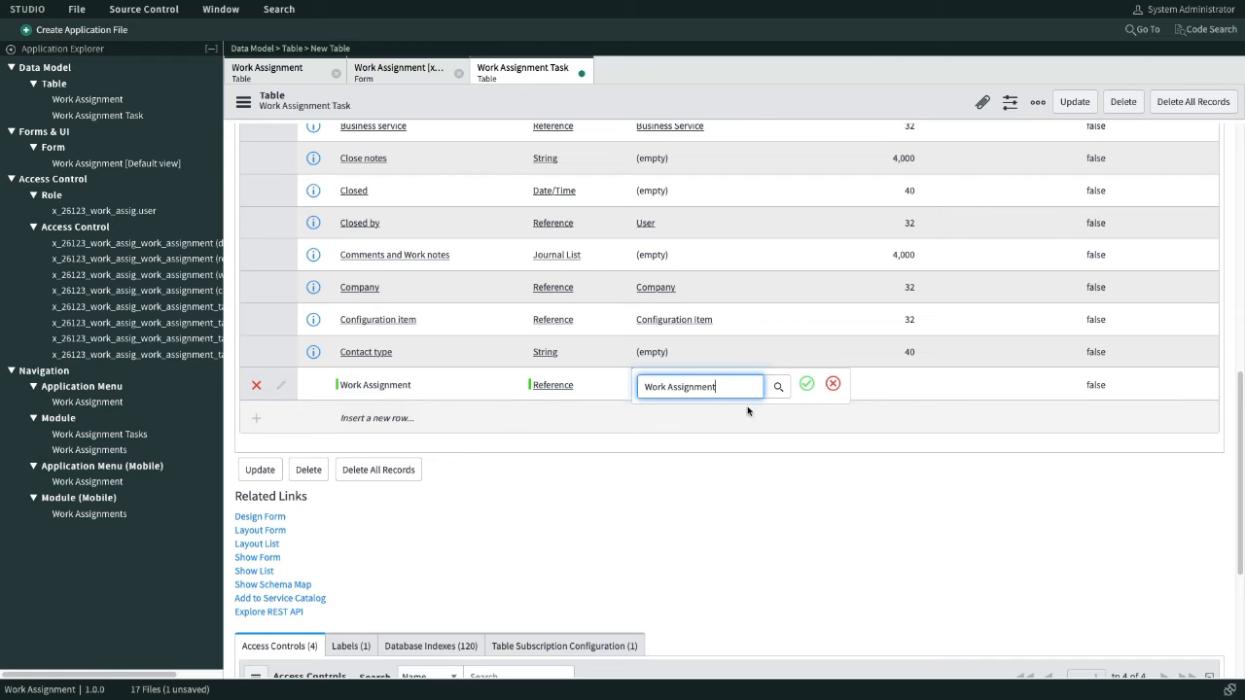
{"action": "left_click", "coordinate": [807, 384]}
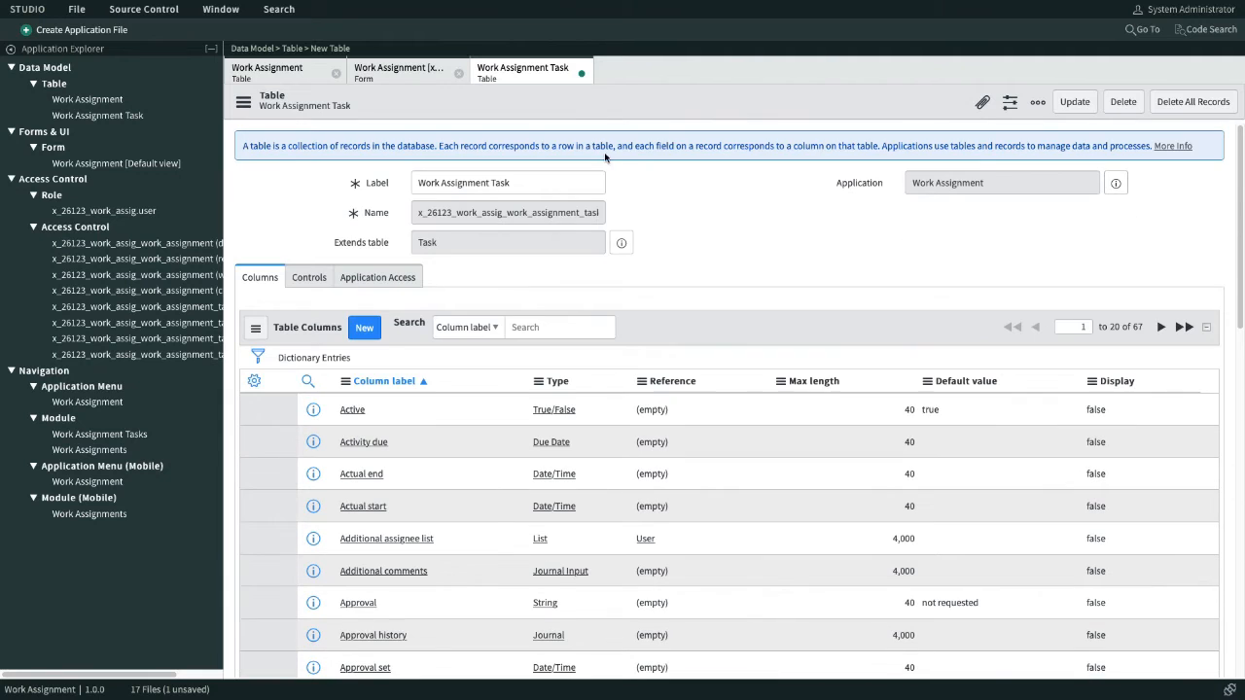
{"action": "right_click", "coordinate": [579, 111]}
{"action": "left_click", "coordinate": [621, 117]}
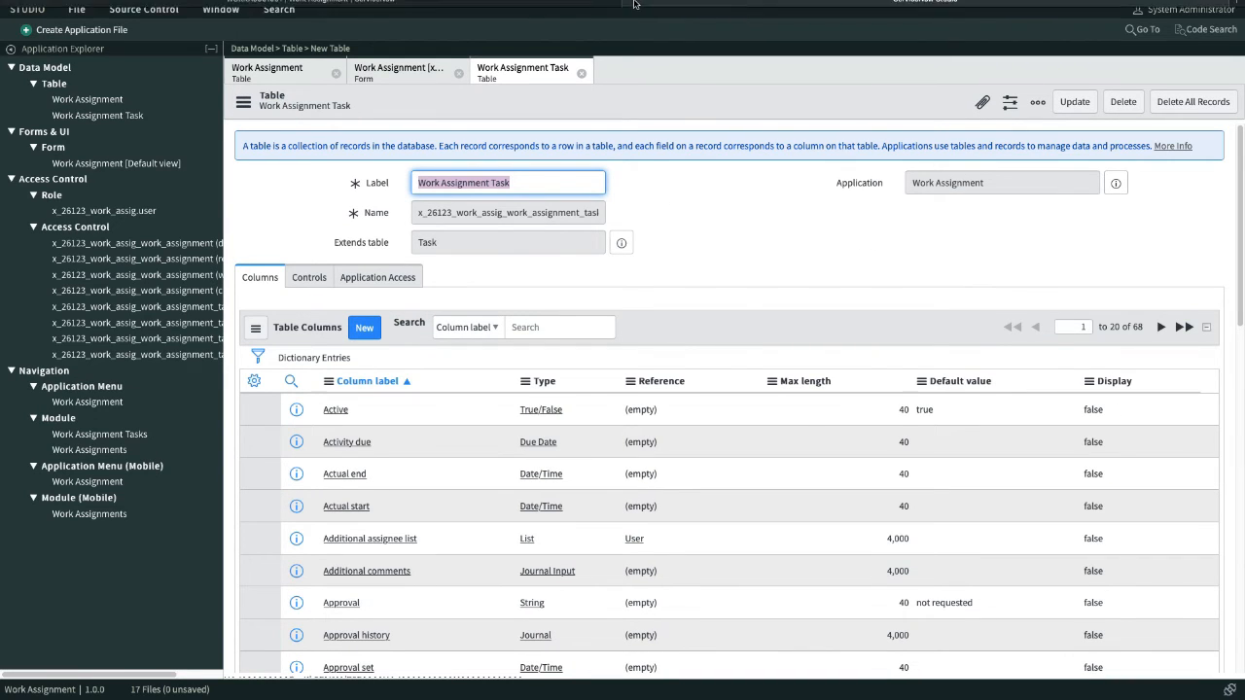
Step: Switch to the main ServiceNow page, reload it, and view the Work Assignment Tasks and Work Assignments lists
{"action": "mouse_move", "coordinate": [633, 4]}
{"action": "left_click", "coordinate": [345, 48]}
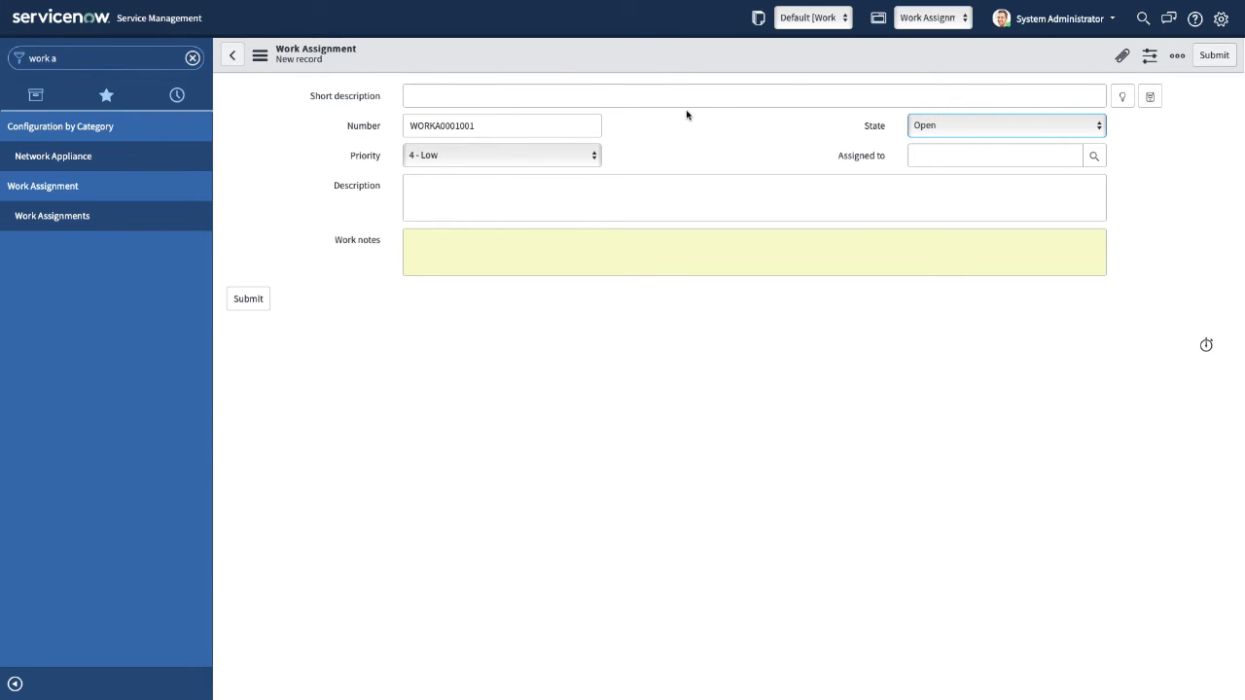
{"action": "left_click", "coordinate": [867, 27]}
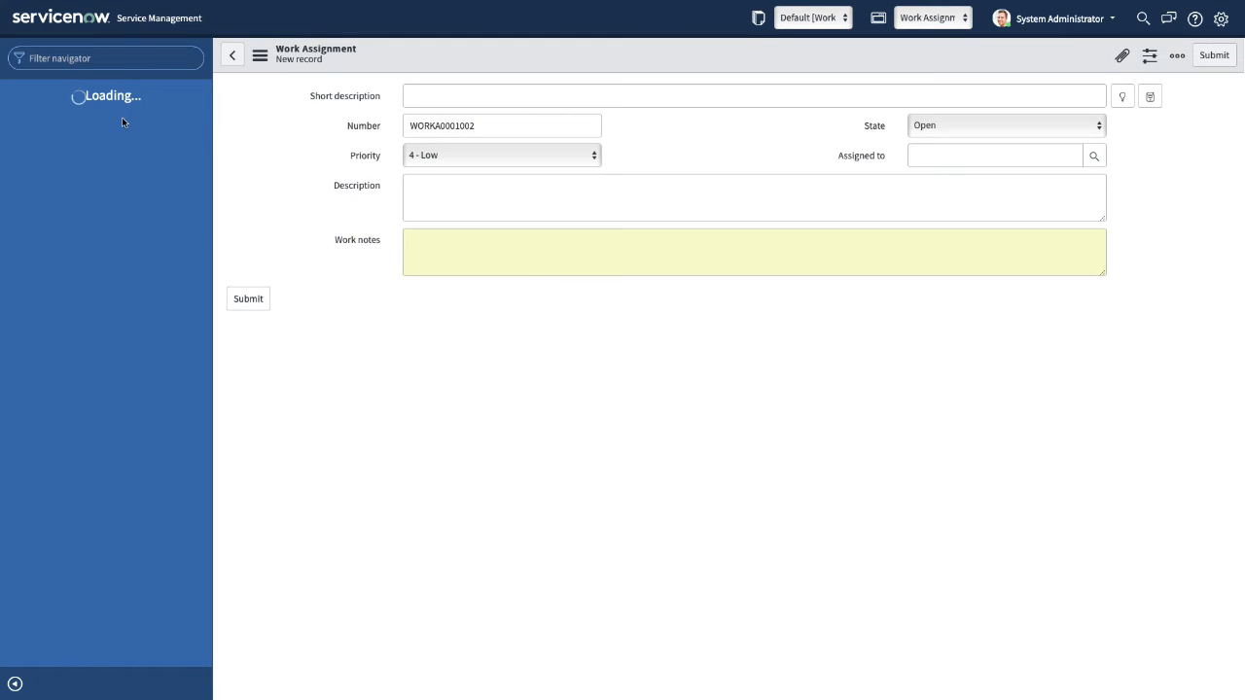
{"action": "left_click", "coordinate": [76, 126]}
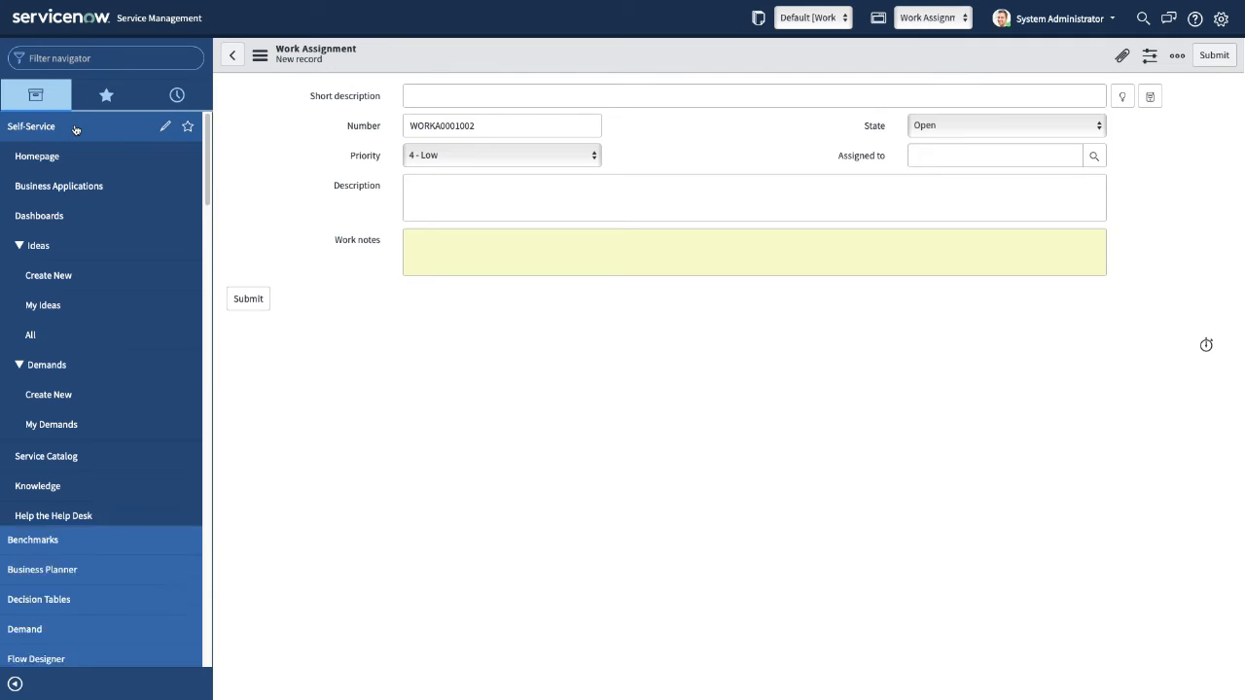
{"action": "scroll", "coordinate": [96, 285], "scroll_direction": "down", "scroll_amount": 15}
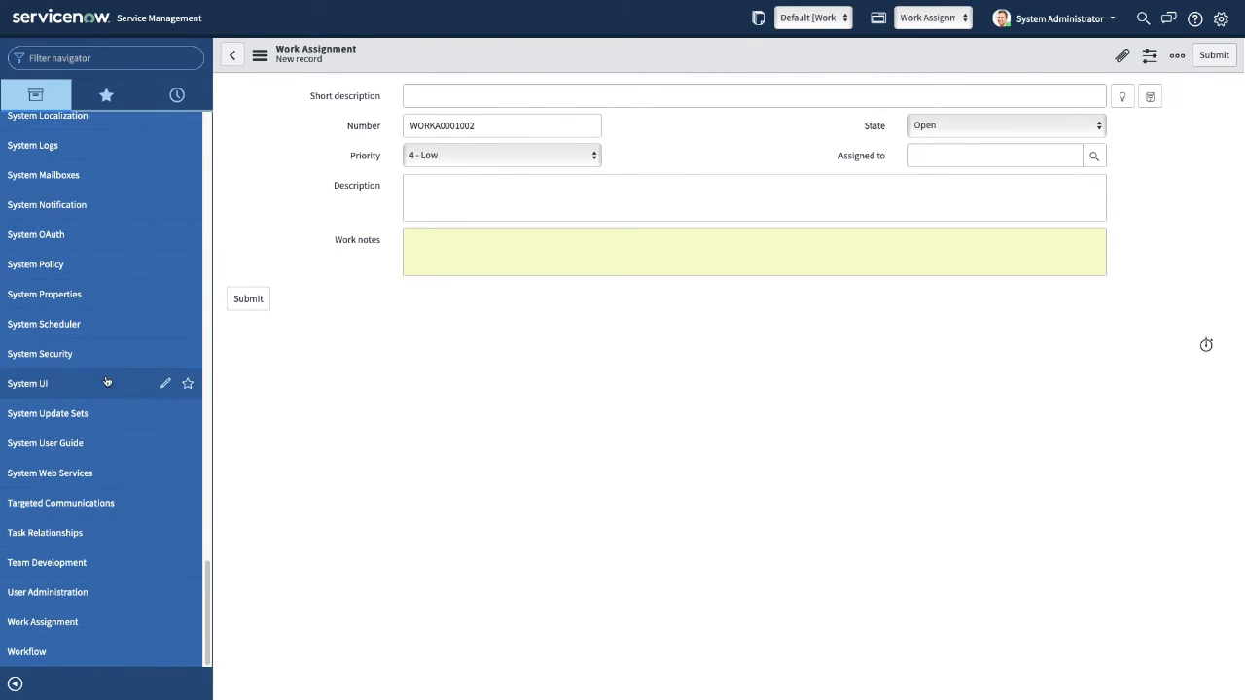
{"action": "left_click", "coordinate": [97, 621]}
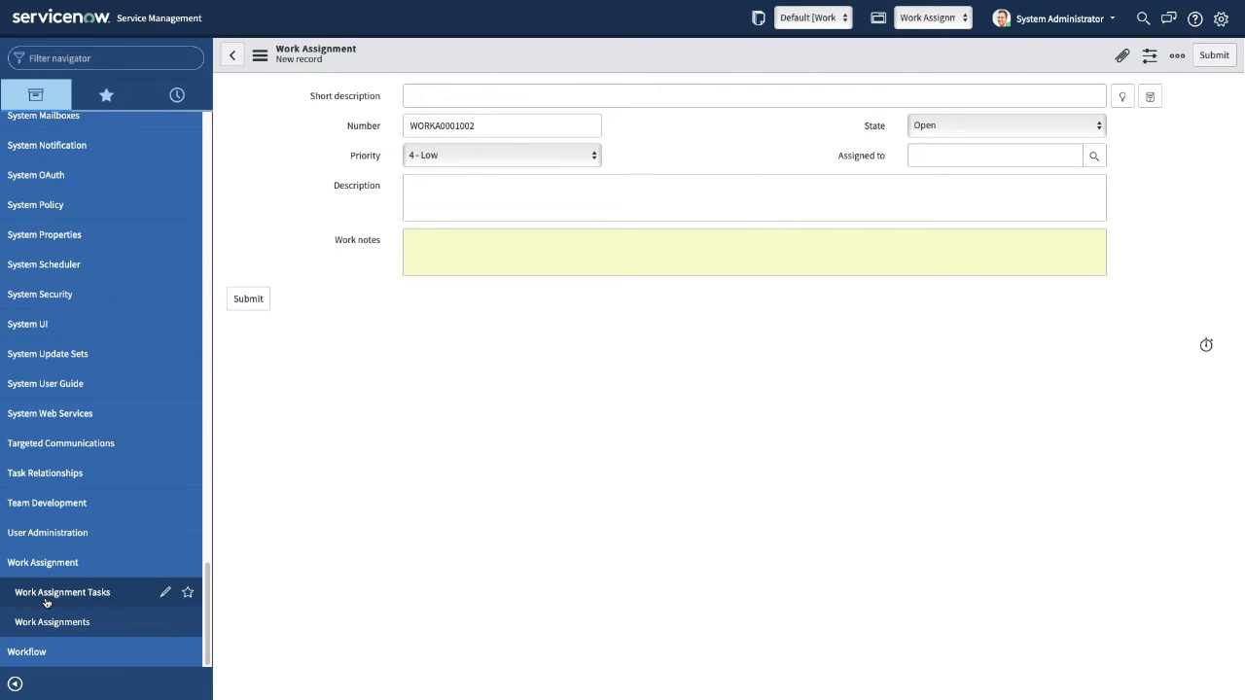
{"action": "left_click", "coordinate": [56, 599]}
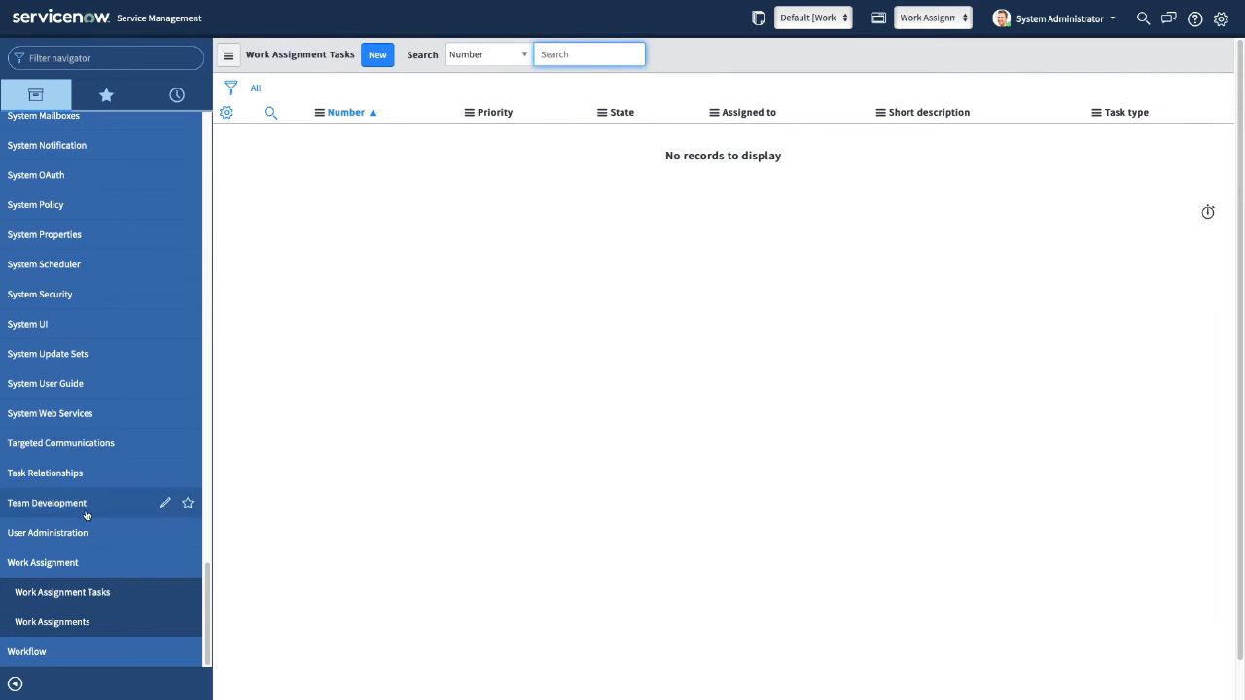
{"action": "left_click", "coordinate": [54, 622]}
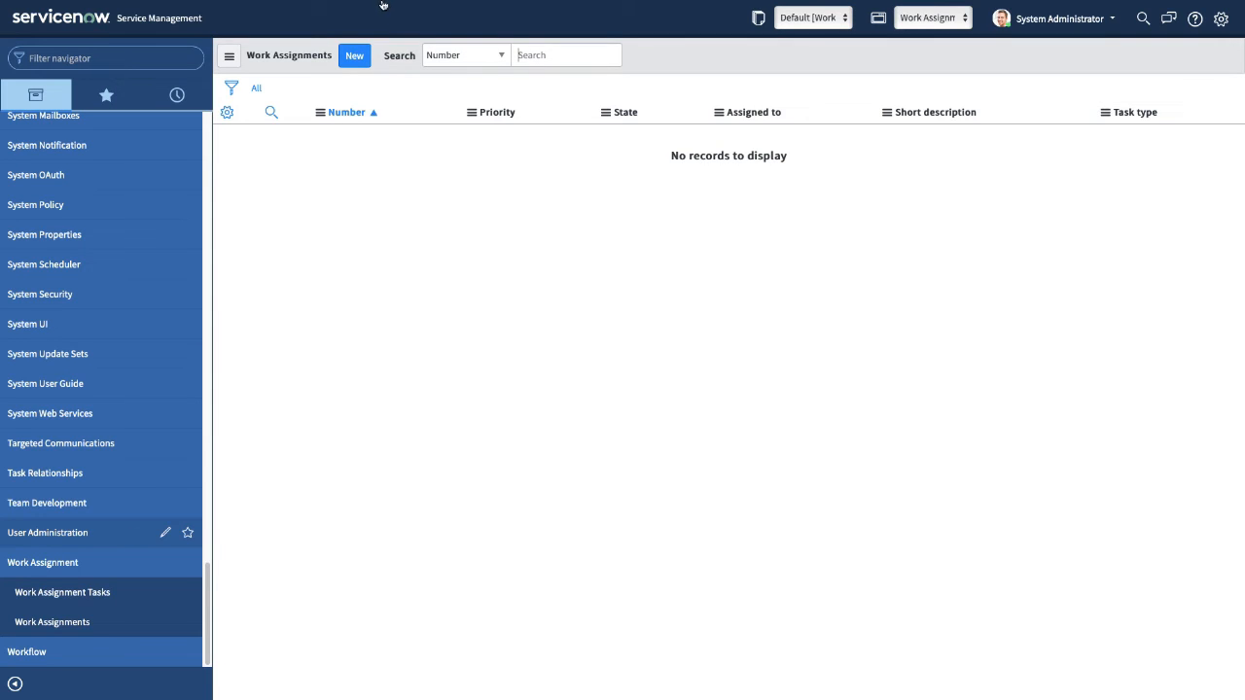
Step: Back in Studio, create a Form application file for the Work Assignment Task table
{"action": "mouse_move", "coordinate": [383, 2]}
{"action": "left_click", "coordinate": [829, 49]}
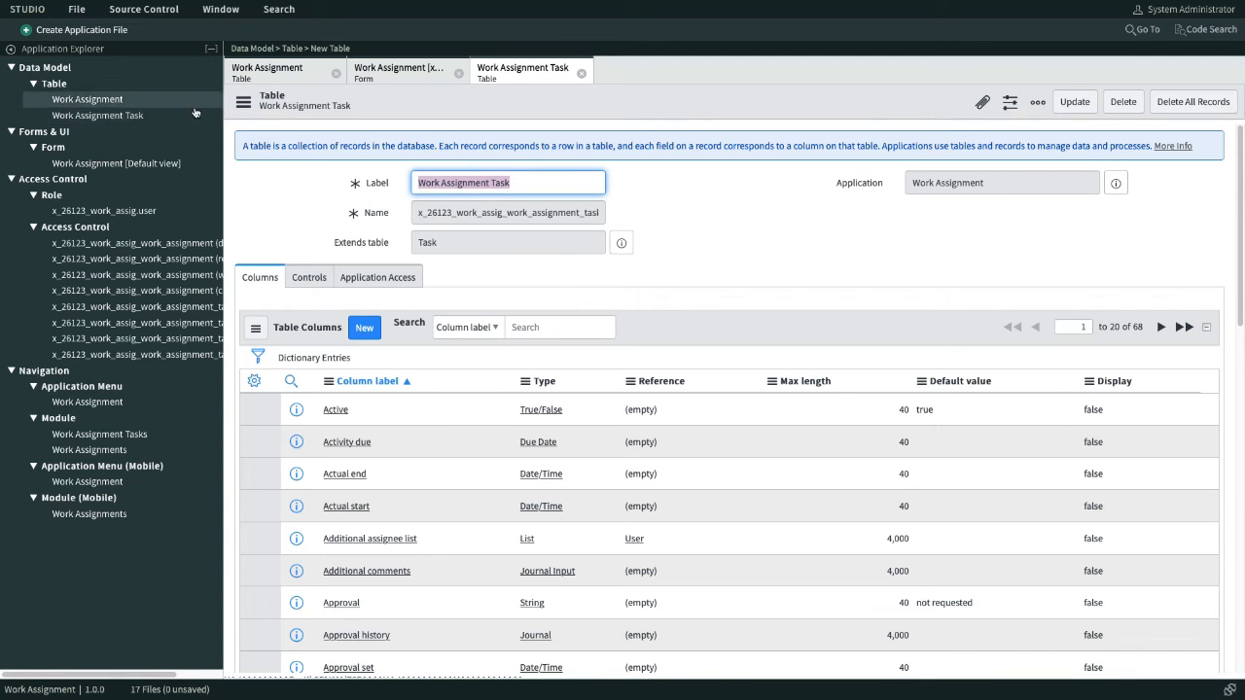
{"action": "left_click", "coordinate": [76, 32]}
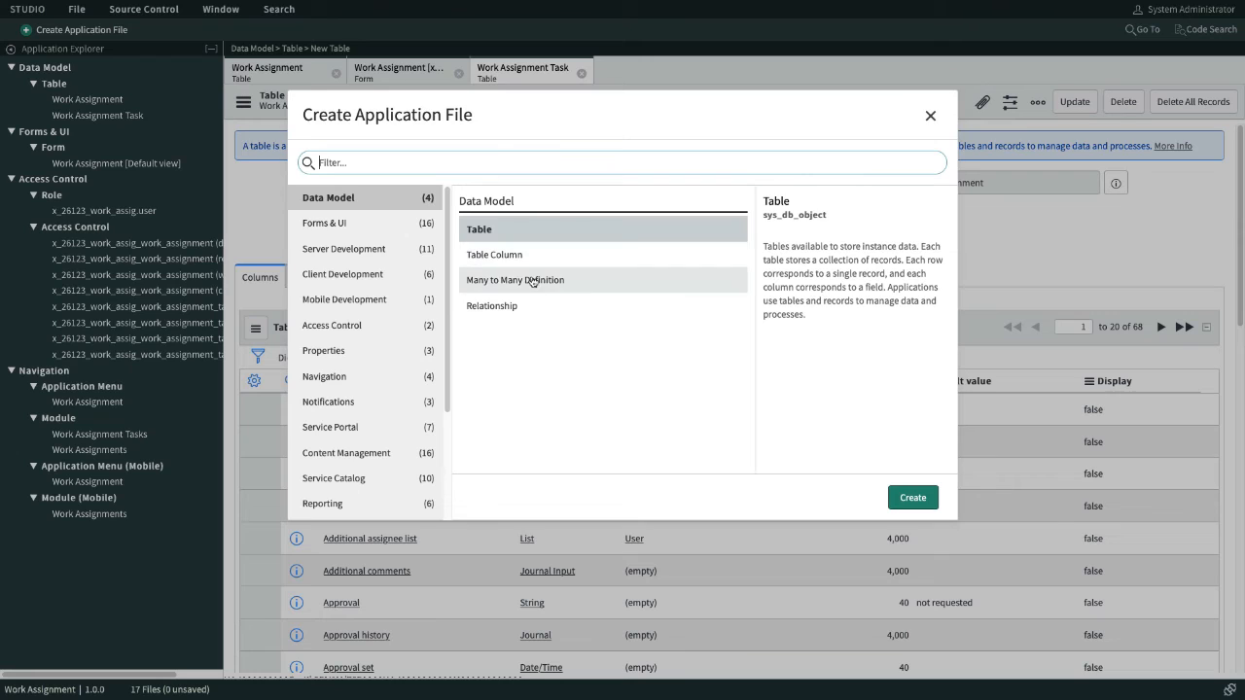
{"action": "left_click", "coordinate": [344, 224]}
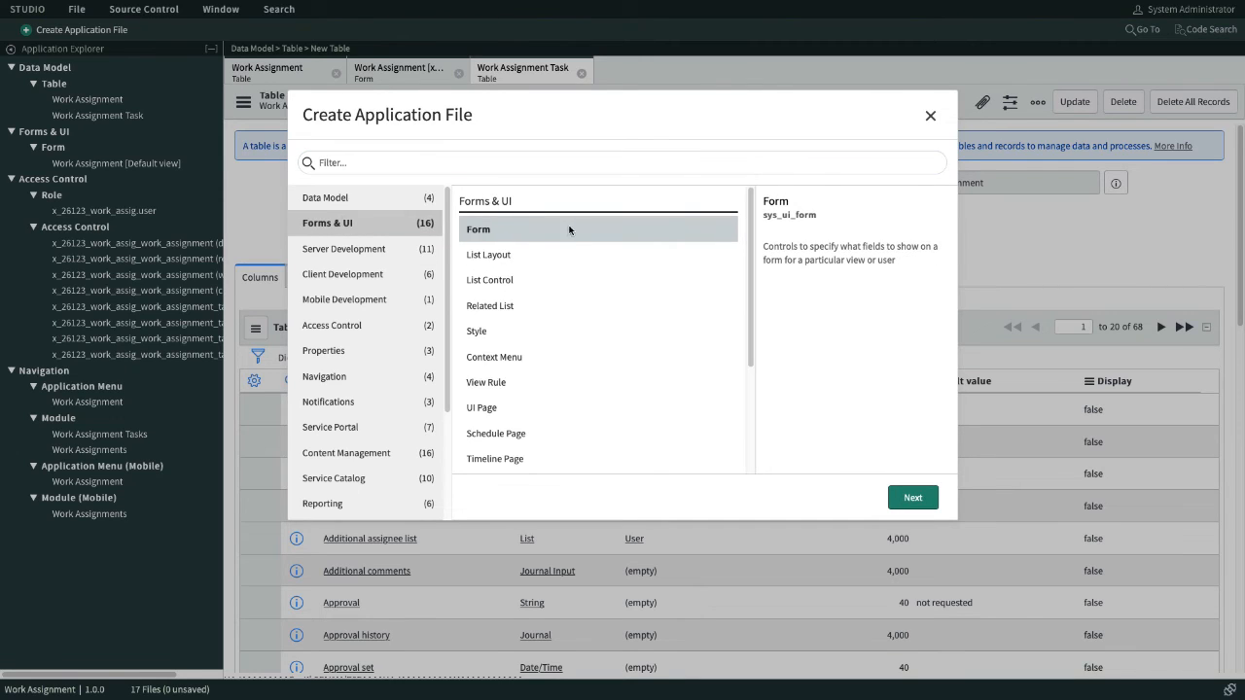
{"action": "left_click", "coordinate": [910, 498]}
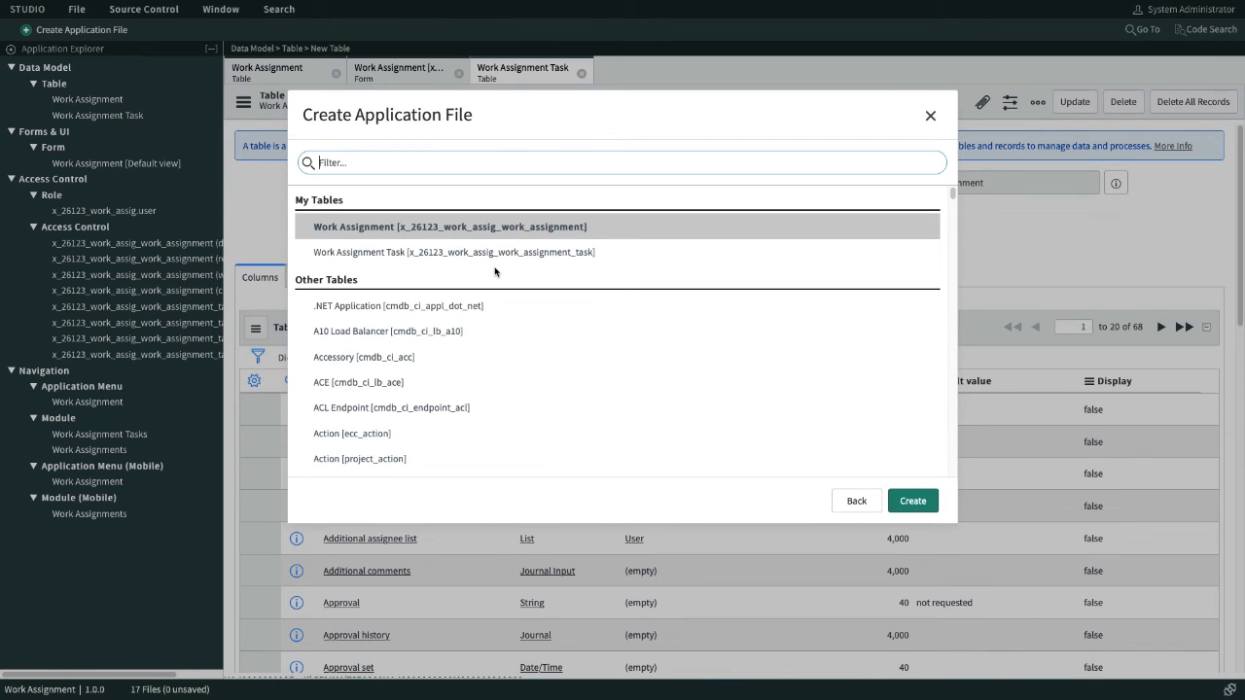
{"action": "left_click", "coordinate": [409, 255]}
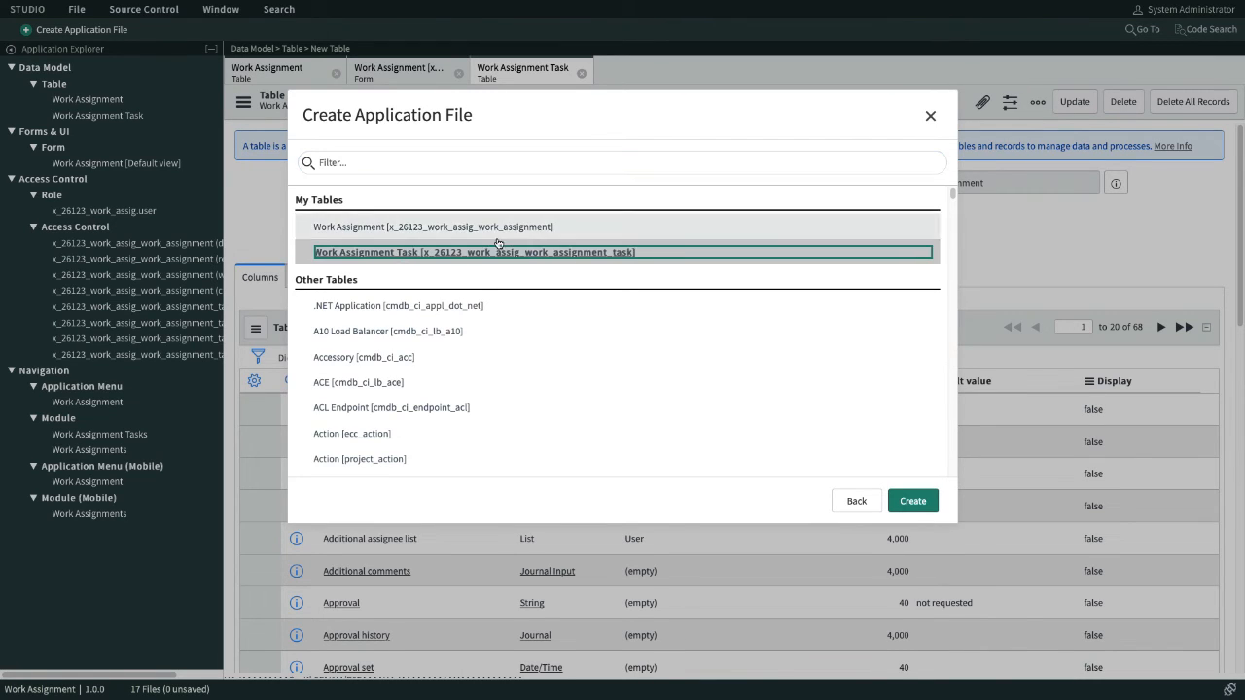
{"action": "left_click", "coordinate": [913, 501]}
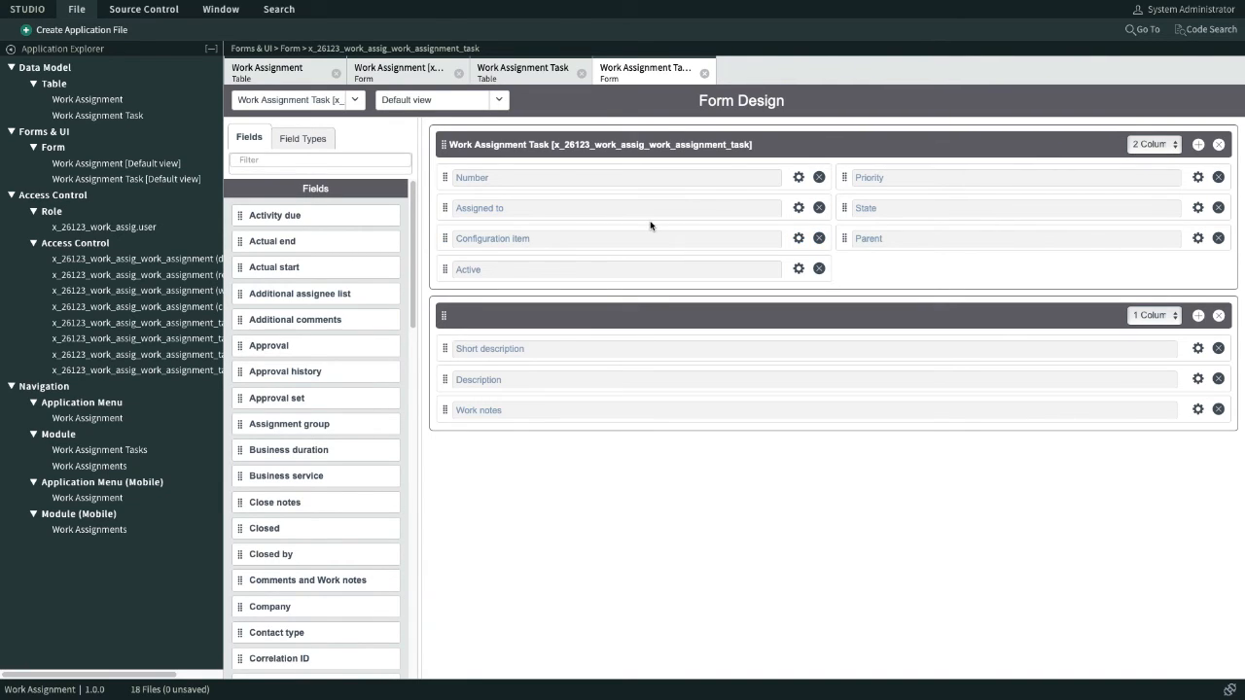
Step: Remove the Configuration item, Active and Parent fields from the Work Assignment Task form
{"action": "left_click", "coordinate": [818, 238]}
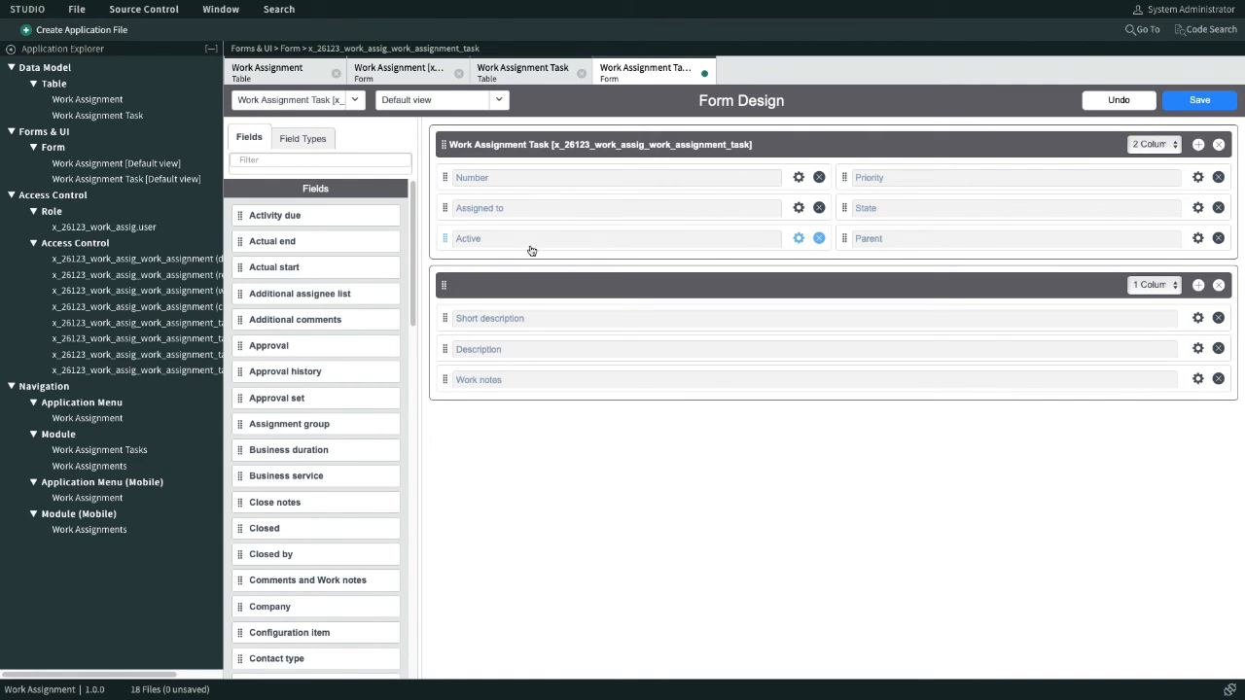
{"action": "left_click_drag", "start_coordinate": [448, 207], "coordinate": [455, 237]}
{"action": "left_click", "coordinate": [820, 209]}
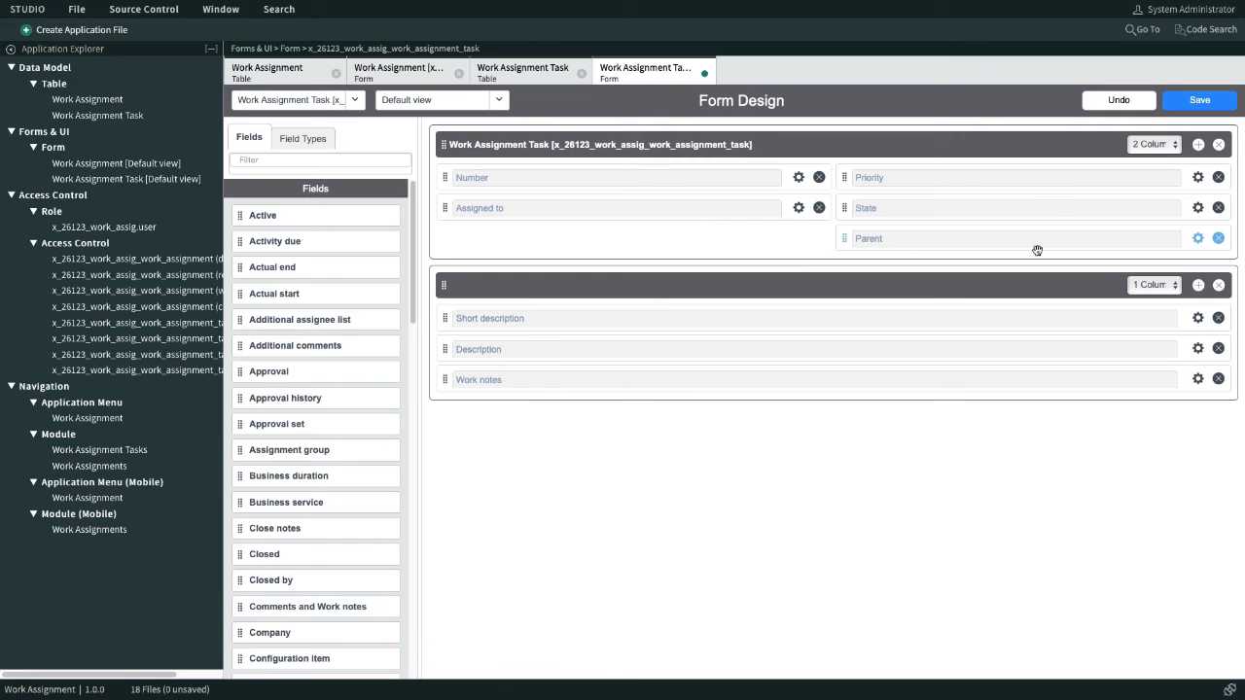
{"action": "left_click", "coordinate": [1218, 238]}
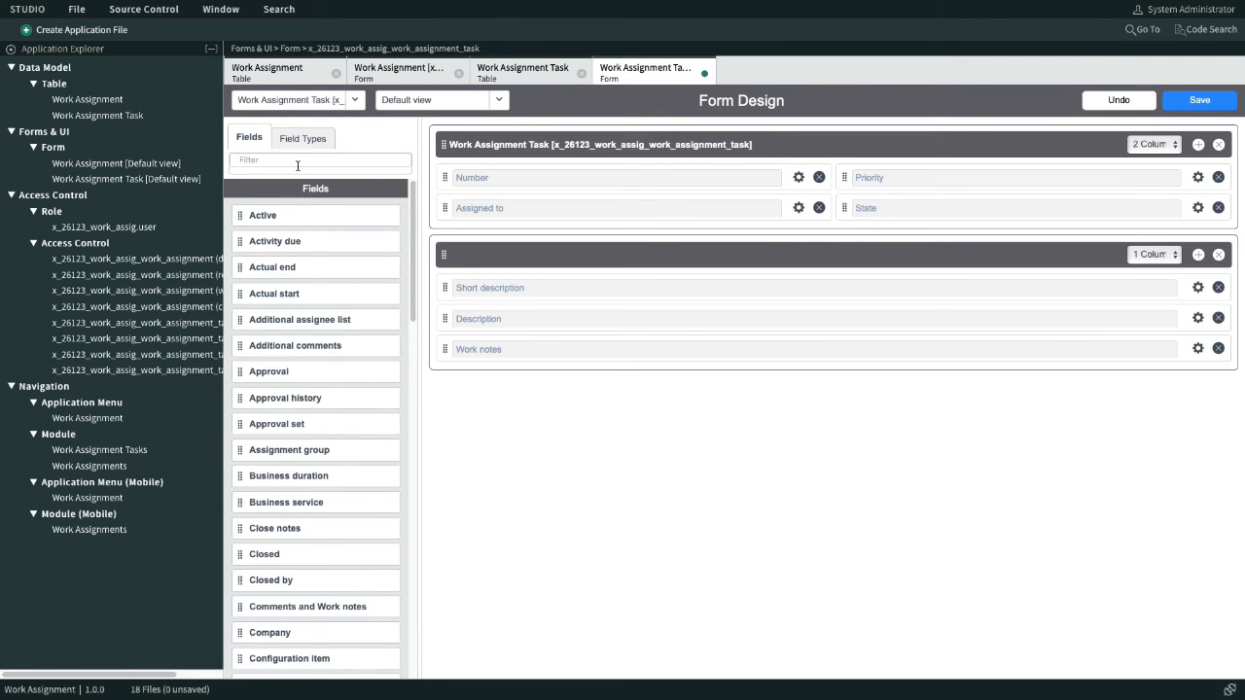
Step: Arrange the form's upper section as Number, Work Assignment, Priority in one column and State, Assigned to in the other, and save the form
{"action": "left_click_drag", "start_coordinate": [412, 242], "coordinate": [397, 553]}
{"action": "left_click_drag", "start_coordinate": [321, 536], "coordinate": [855, 229]}
{"action": "left_click_drag", "start_coordinate": [845, 177], "coordinate": [473, 241]}
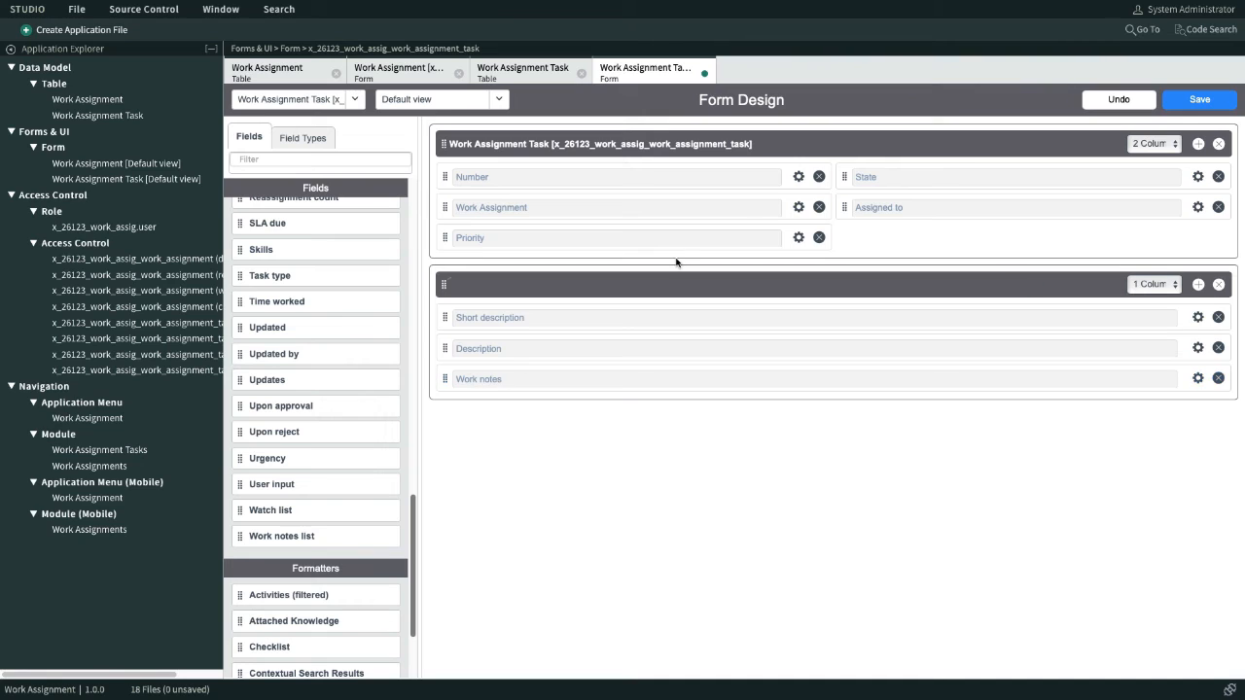
{"action": "left_click", "coordinate": [1186, 104]}
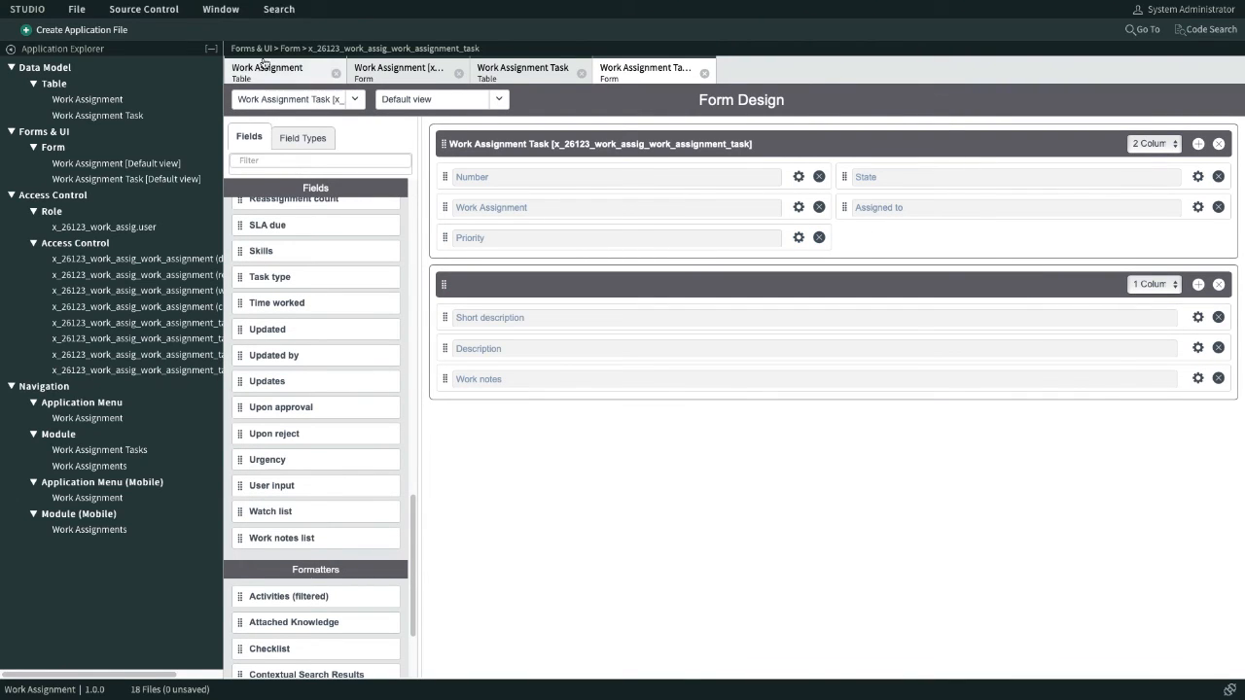
Step: Switch to the main ServiceNow page, reload it, and open the Work Assignments list of the Work Assignment application
{"action": "left_click", "coordinate": [399, 48]}
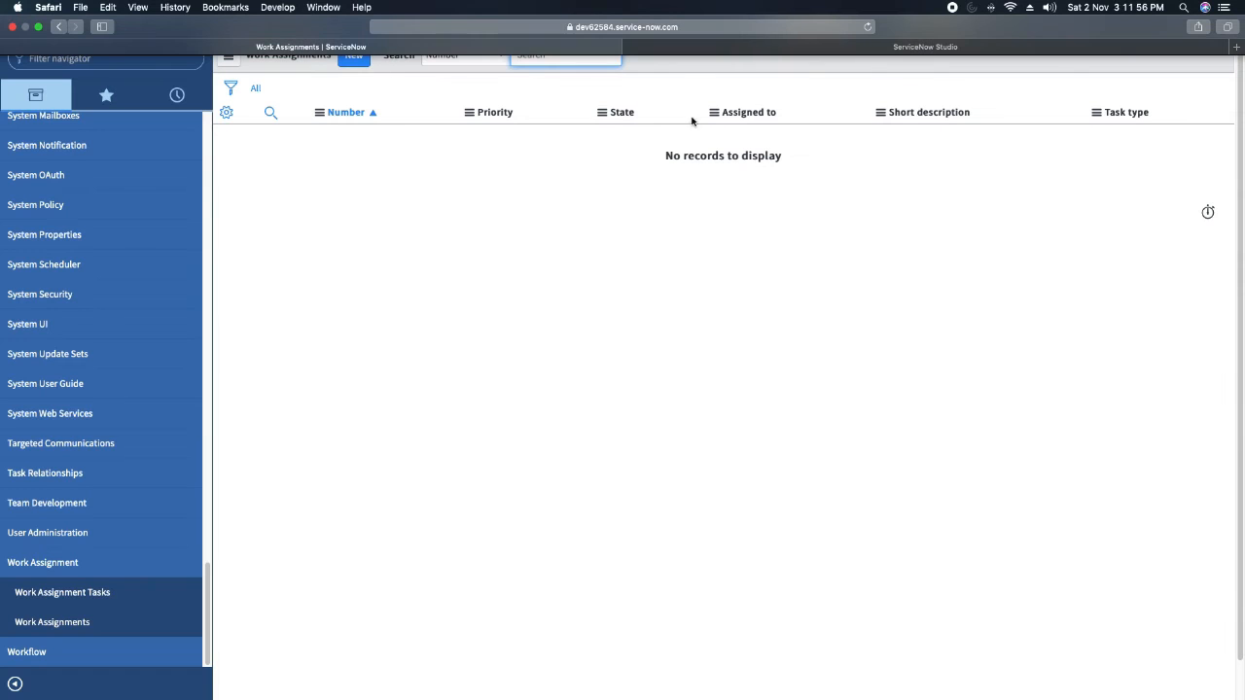
{"action": "left_click", "coordinate": [869, 28]}
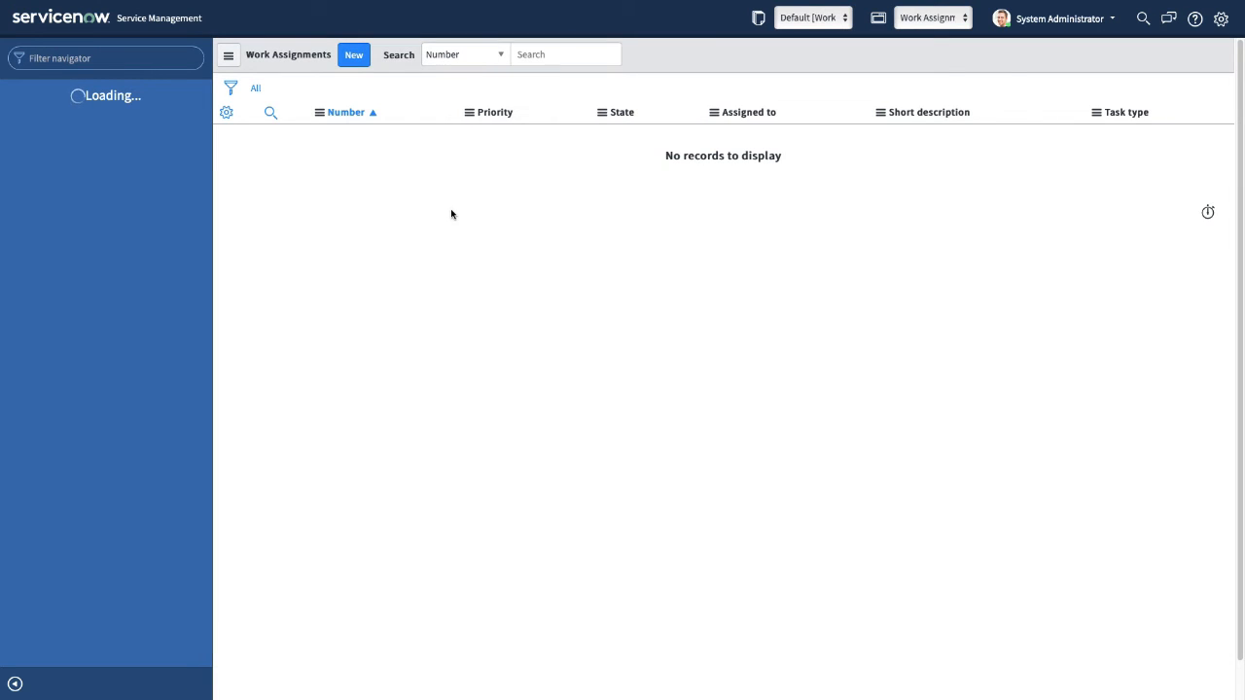
{"action": "scroll", "coordinate": [106, 368], "scroll_direction": "down", "scroll_amount": 15}
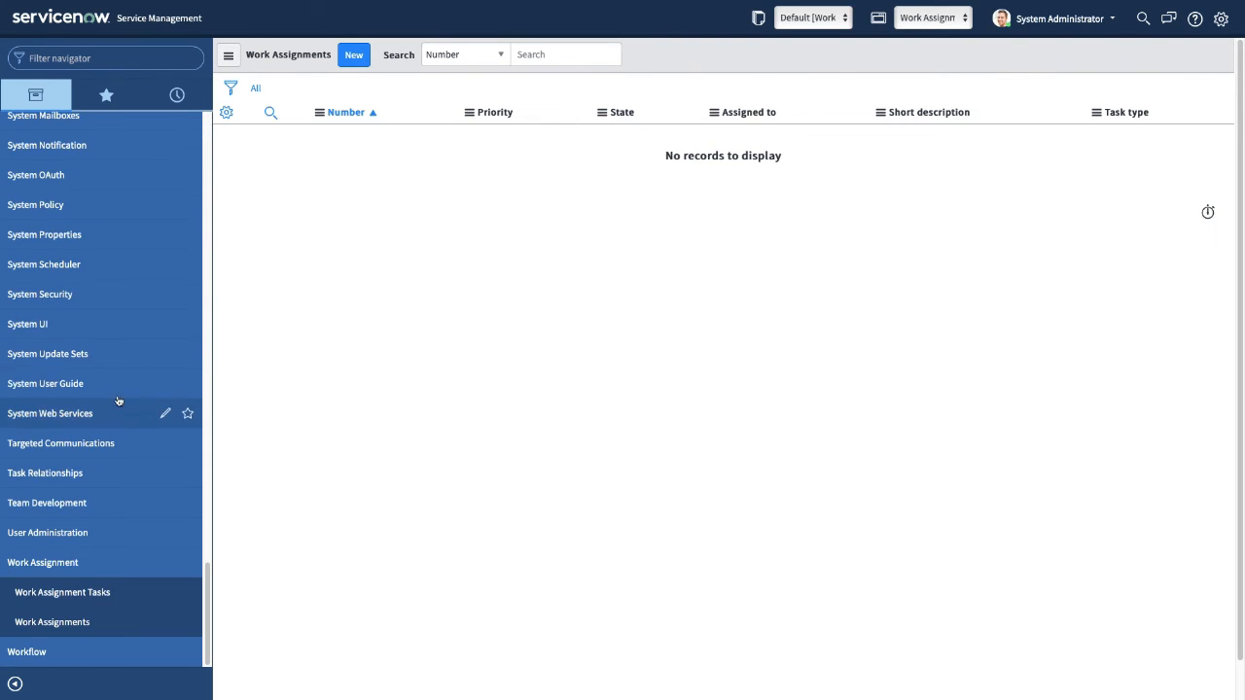
{"action": "left_click", "coordinate": [117, 563]}
{"action": "left_click", "coordinate": [85, 623]}
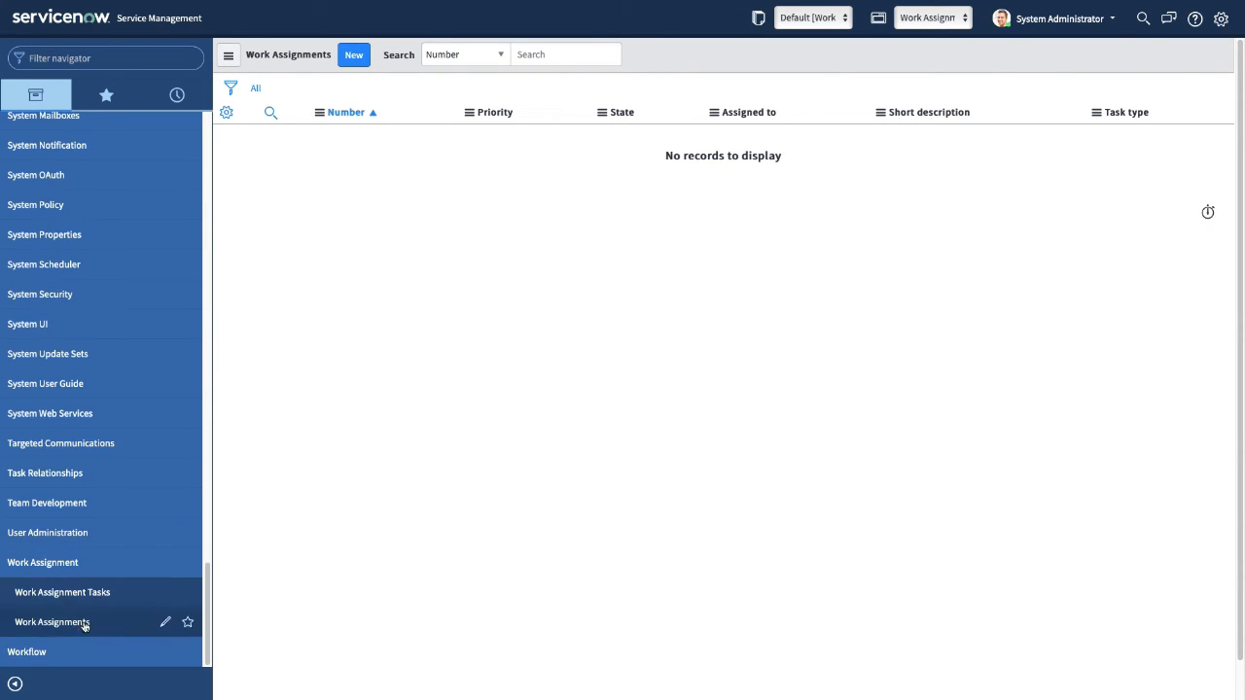
{"action": "left_click", "coordinate": [62, 623]}
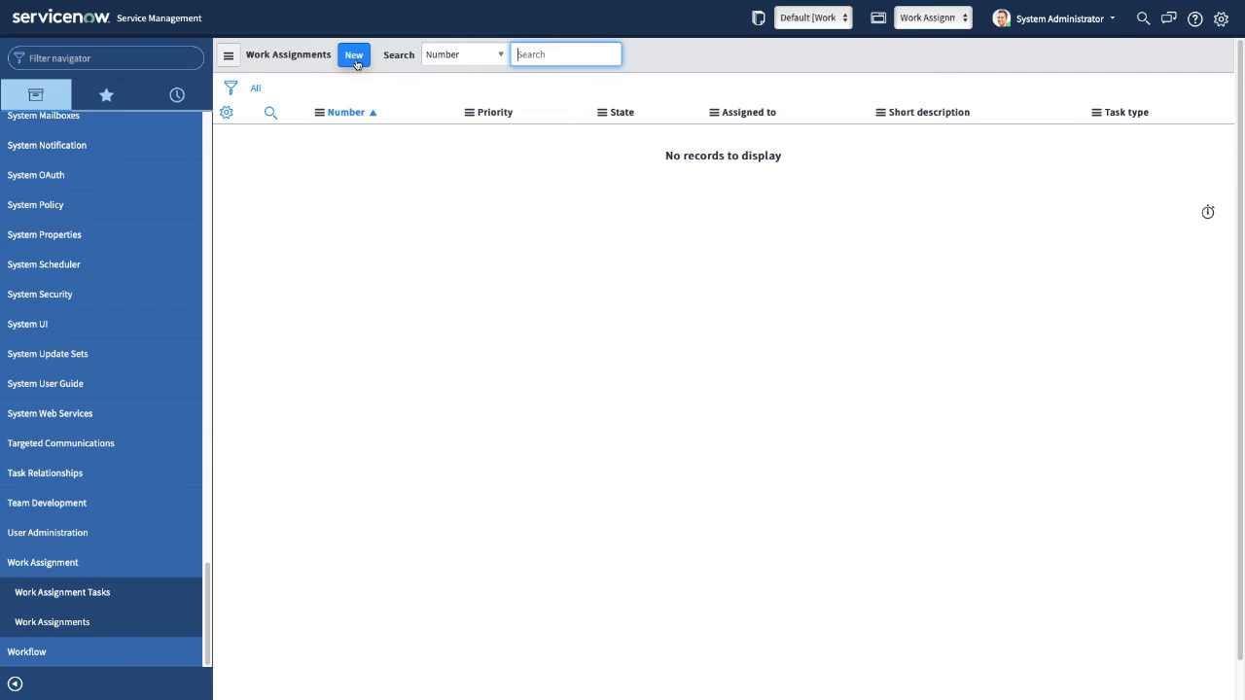
Step: Create a work assignment record with the short description "Test Assignment" and save it, staying on its form
{"action": "left_click", "coordinate": [356, 63]}
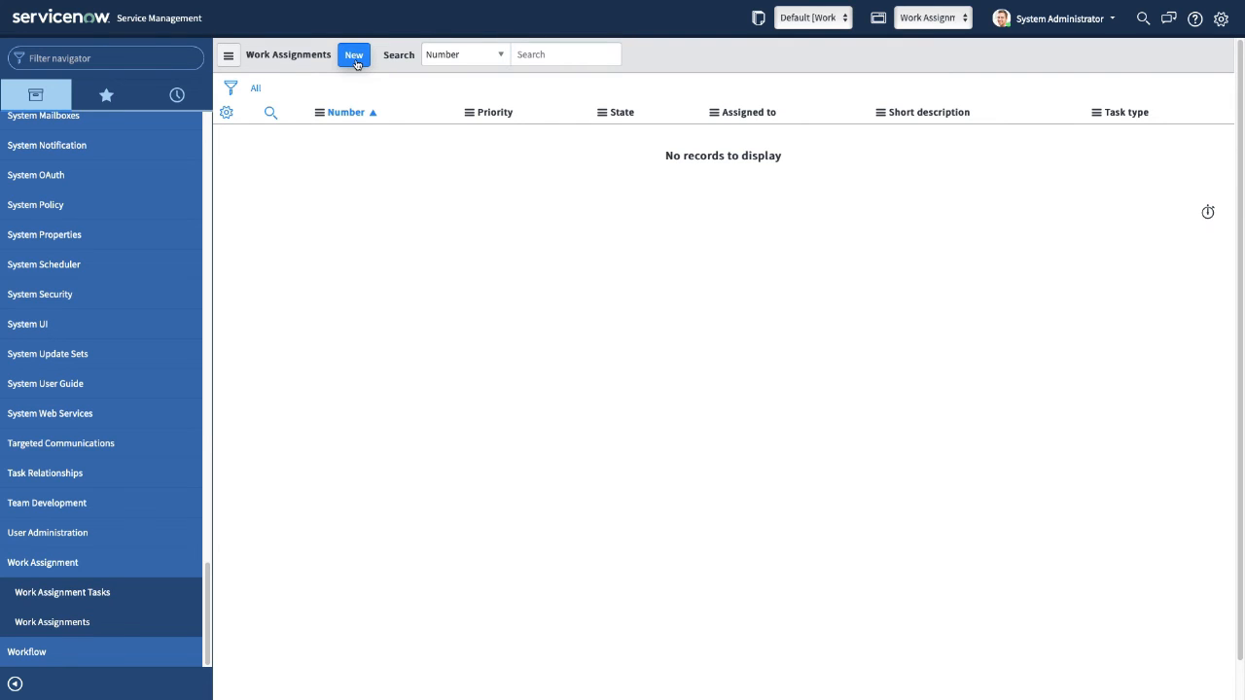
{"action": "left_click", "coordinate": [576, 98]}
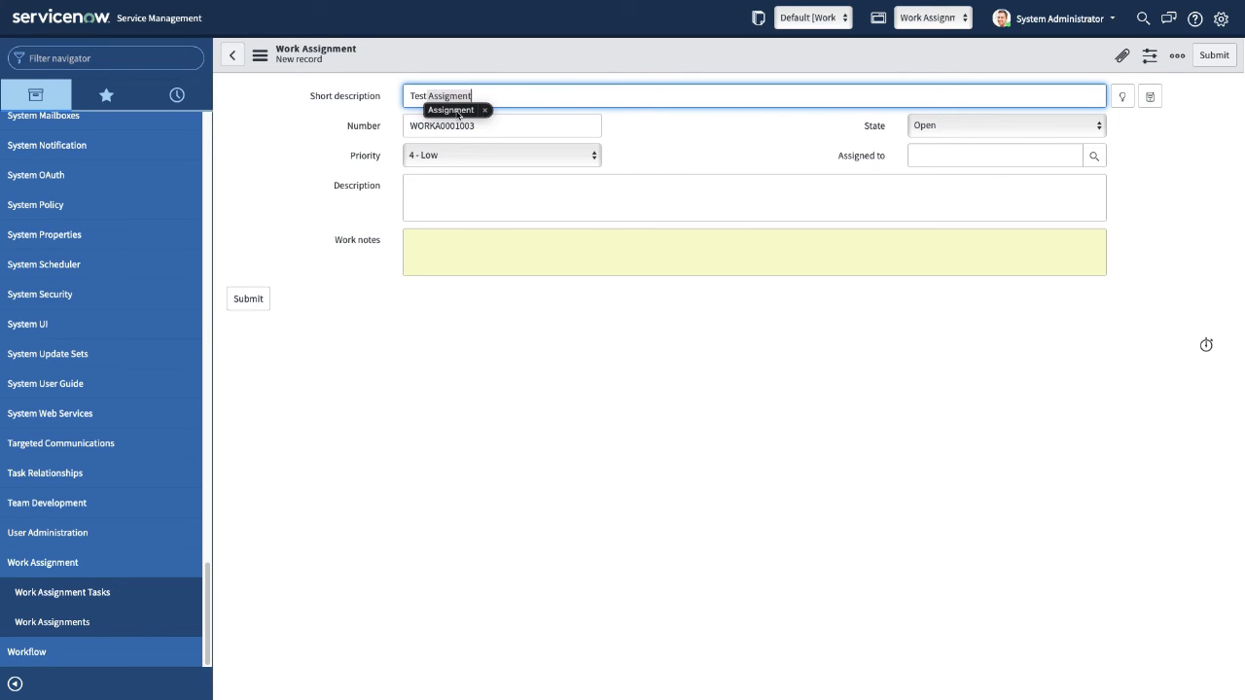
{"action": "left_click", "coordinate": [458, 110]}
{"action": "right_click", "coordinate": [663, 61]}
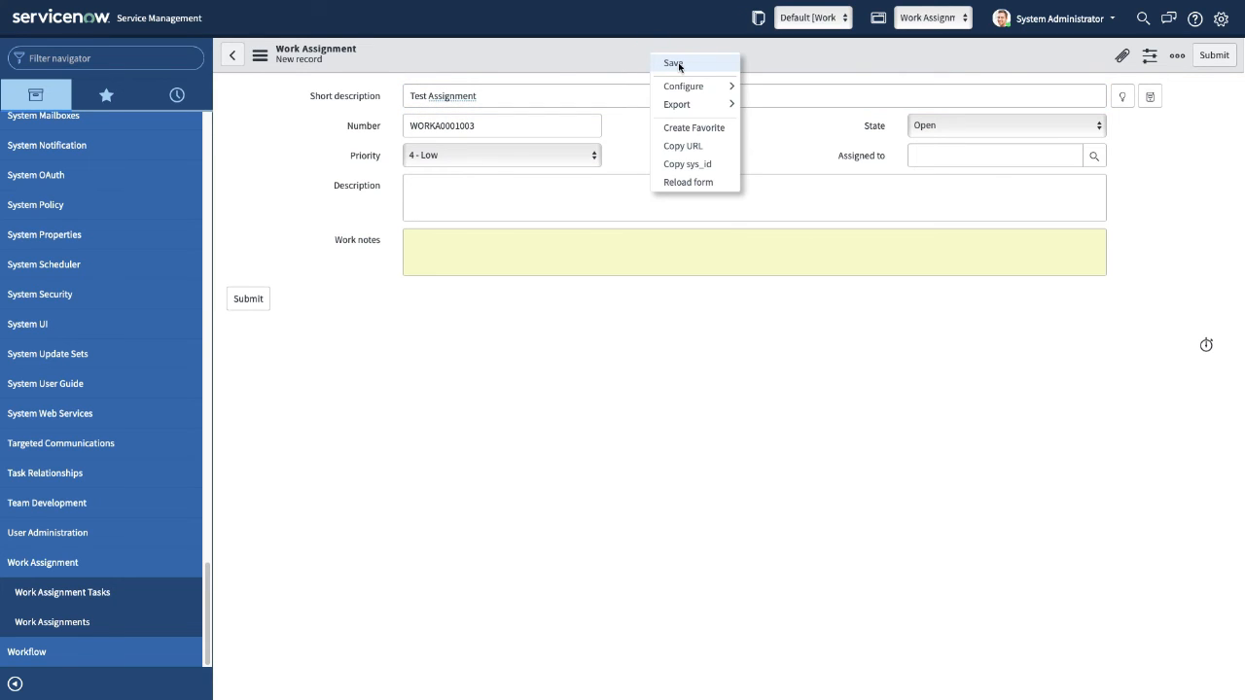
{"action": "left_click", "coordinate": [679, 64]}
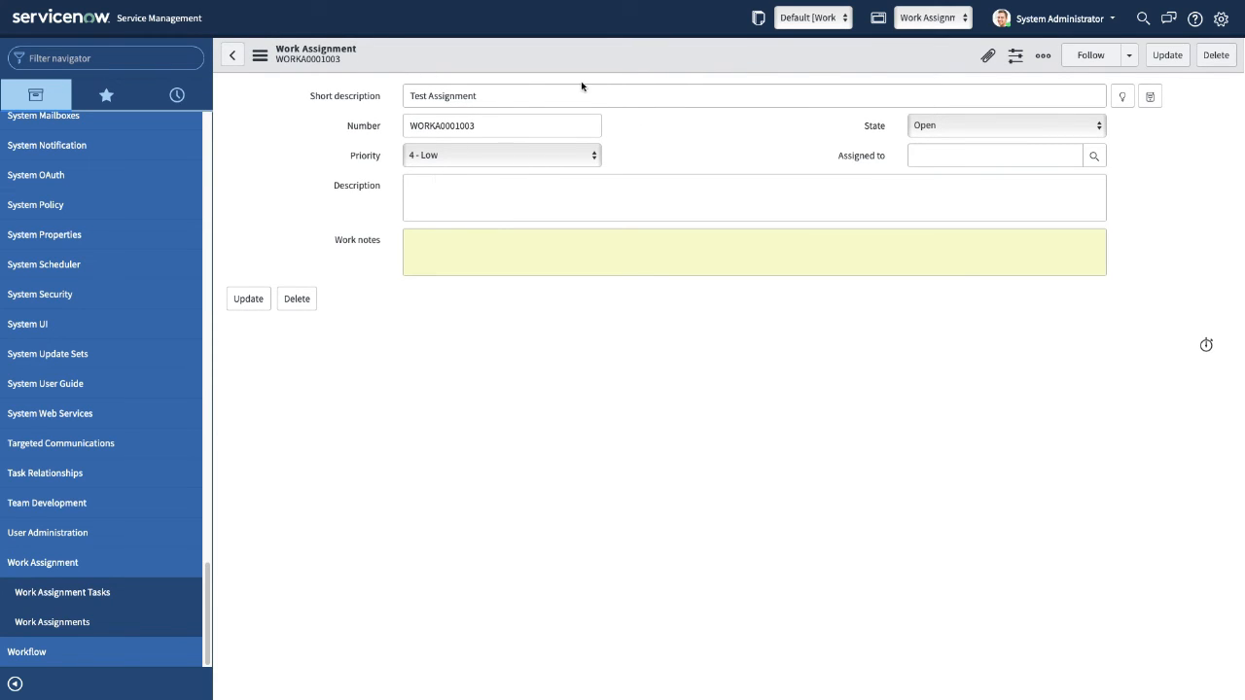
{"action": "left_click", "coordinate": [684, 151]}
Step: Return to Studio and create a Related List application file for the Work Assignment table
{"action": "mouse_move", "coordinate": [592, 2]}
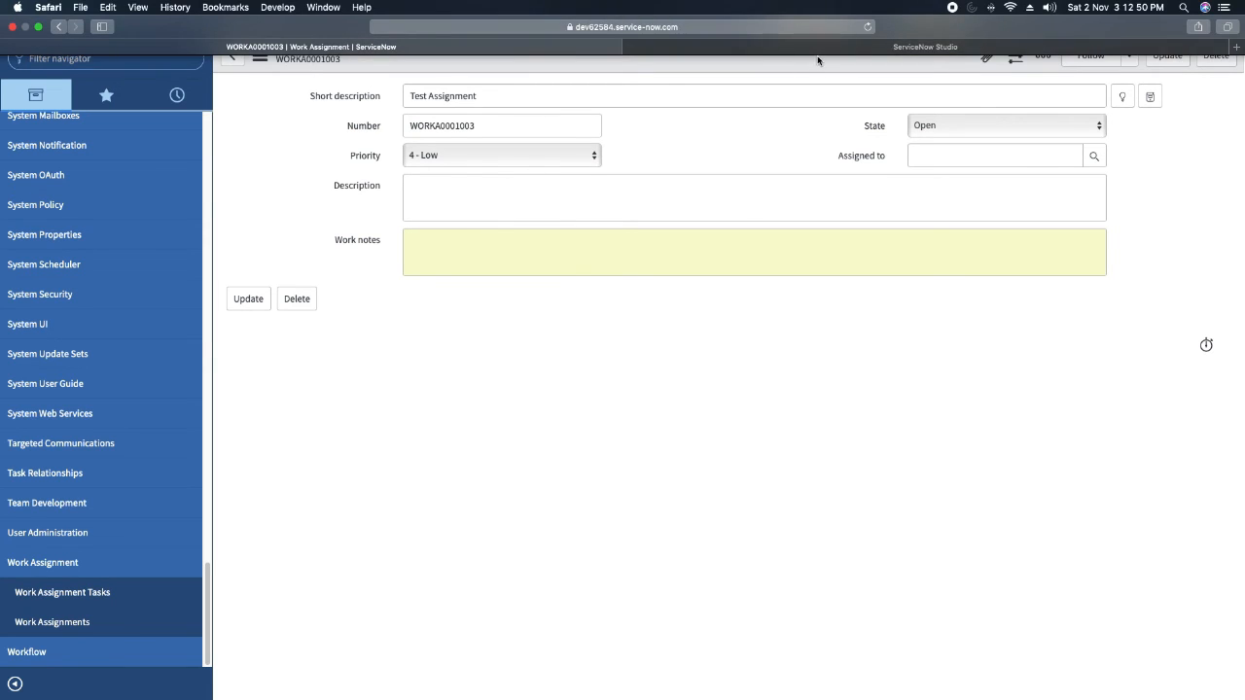
{"action": "left_click", "coordinate": [819, 56]}
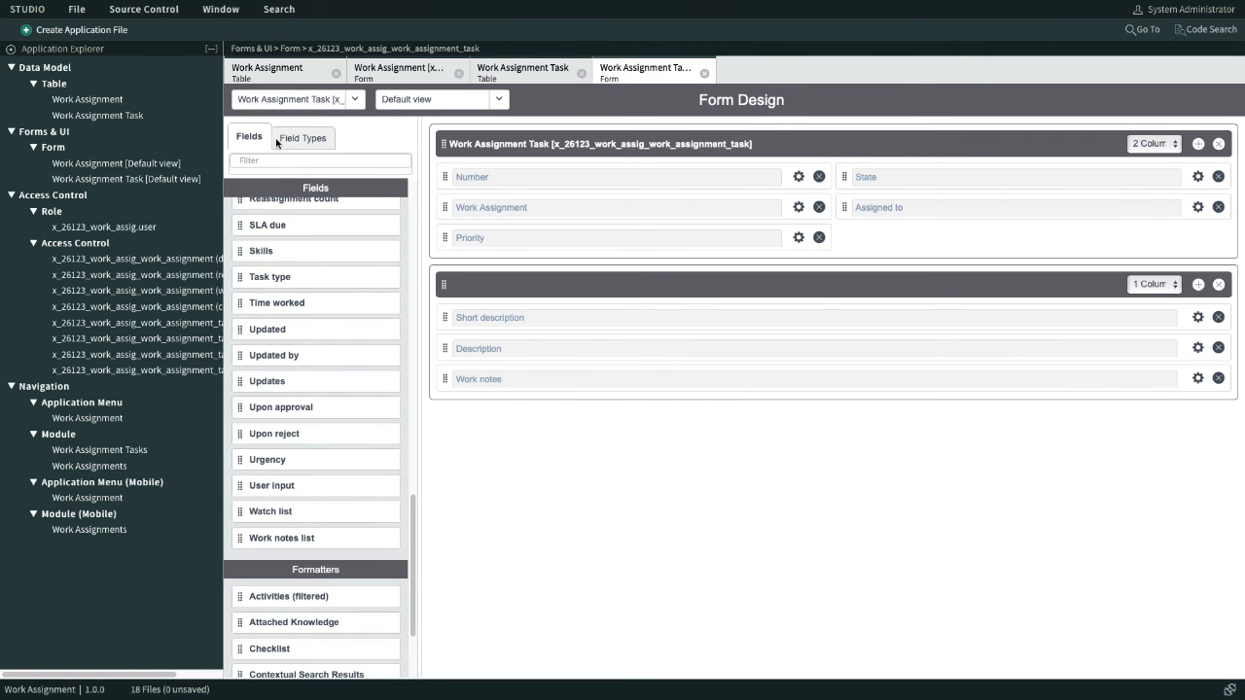
{"action": "left_click", "coordinate": [81, 30]}
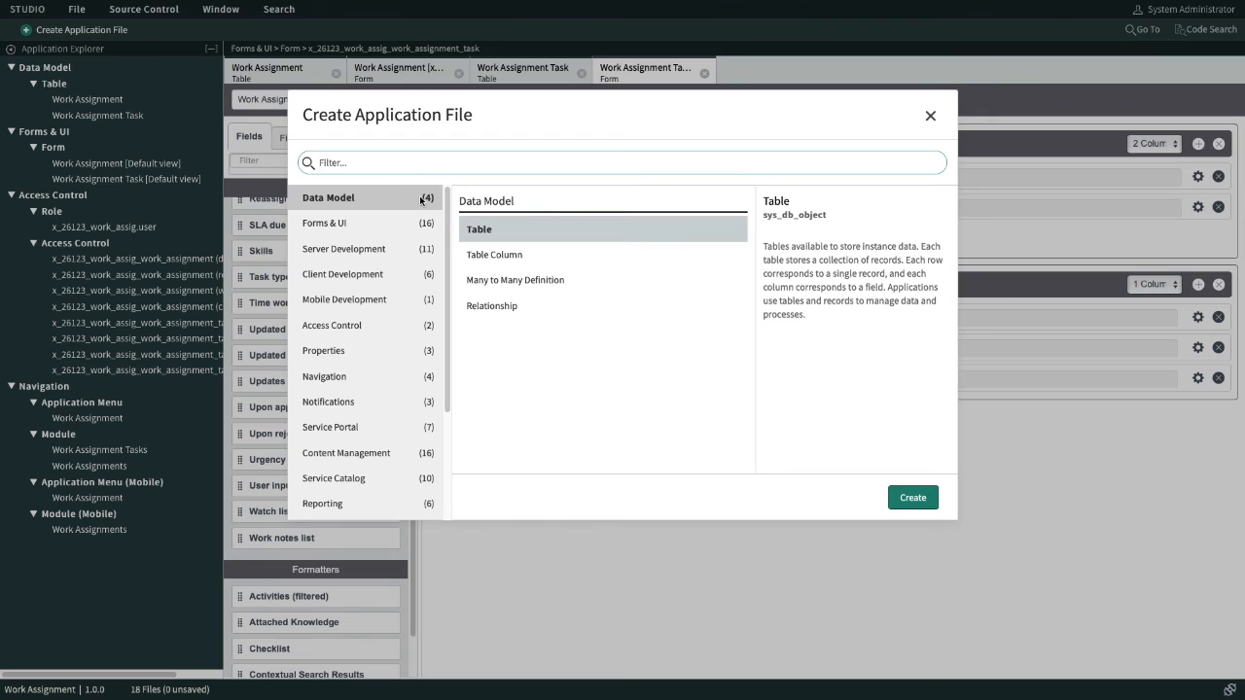
{"action": "left_click", "coordinate": [336, 225]}
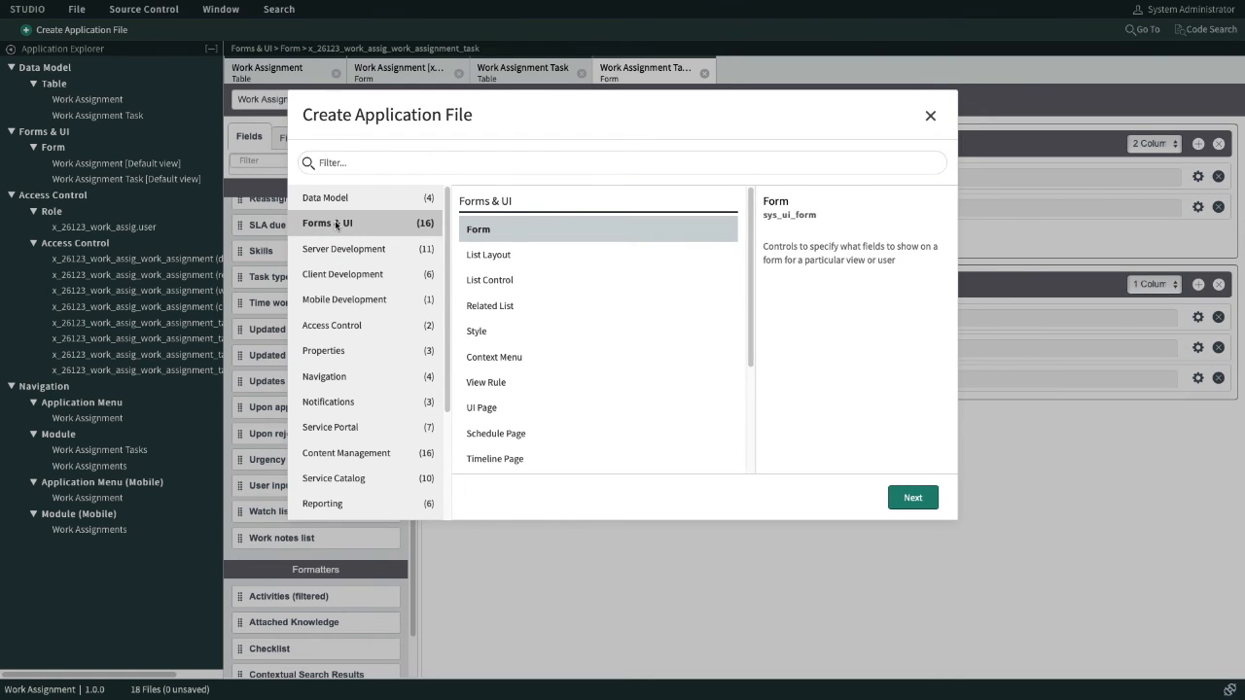
{"action": "left_click", "coordinate": [502, 306]}
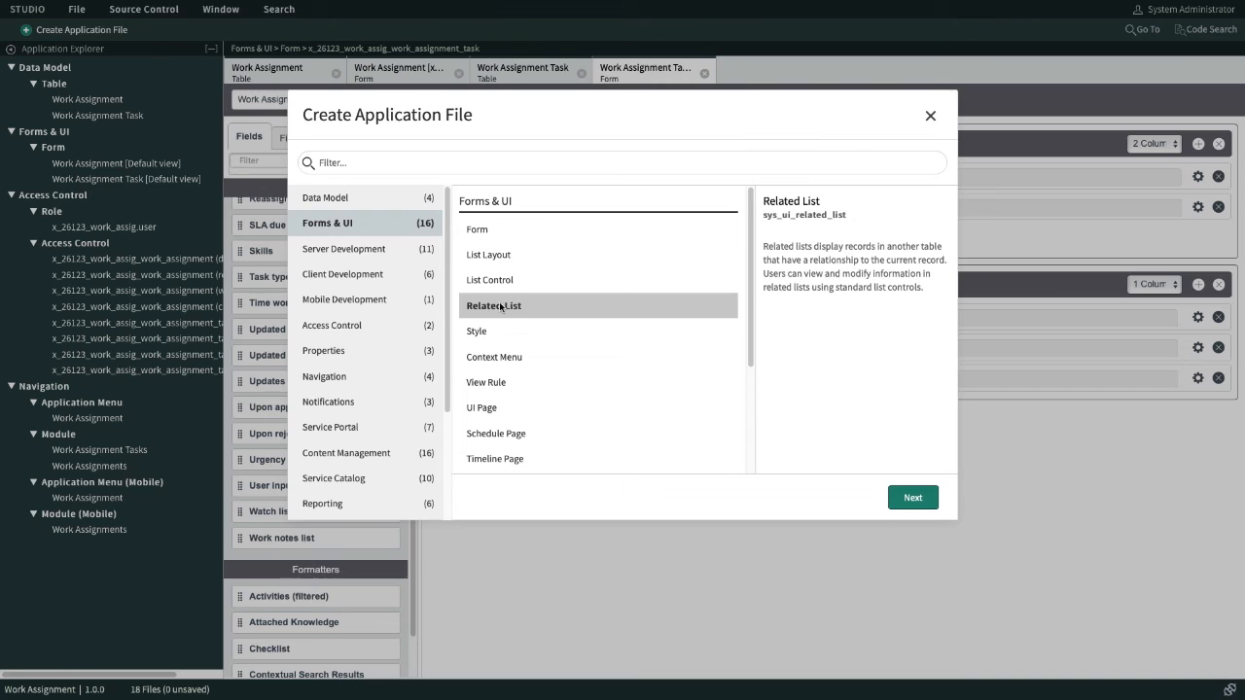
{"action": "left_click", "coordinate": [907, 498]}
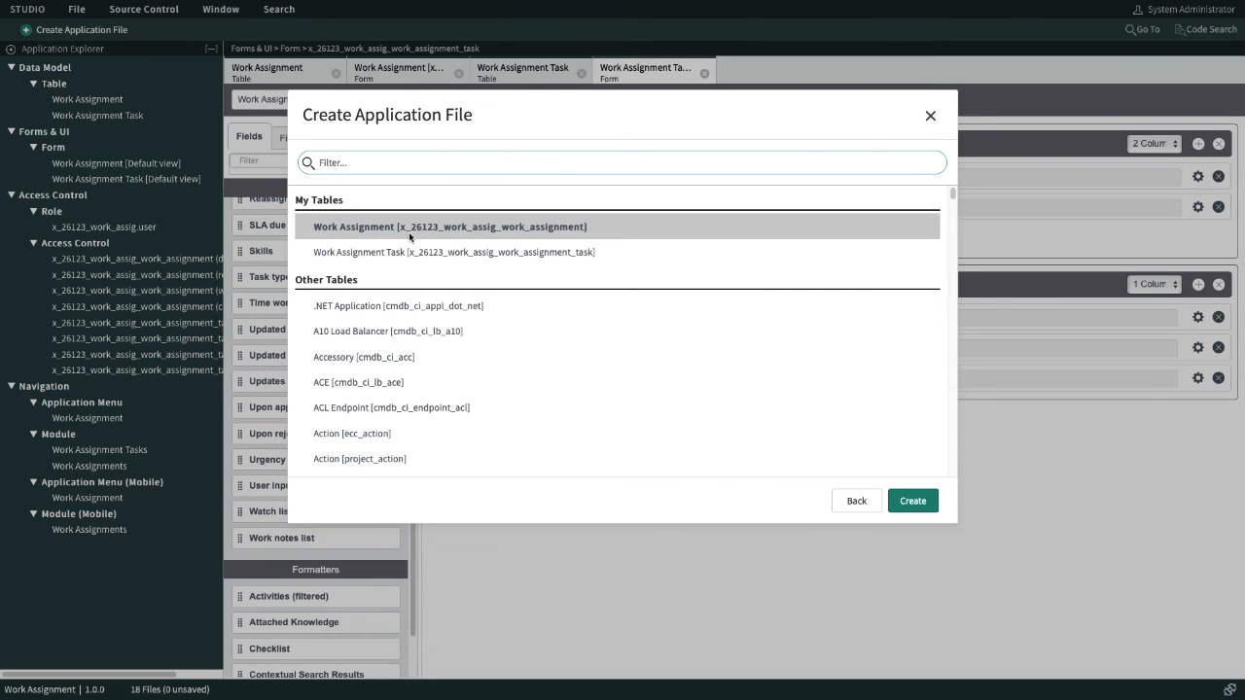
{"action": "left_click", "coordinate": [913, 501]}
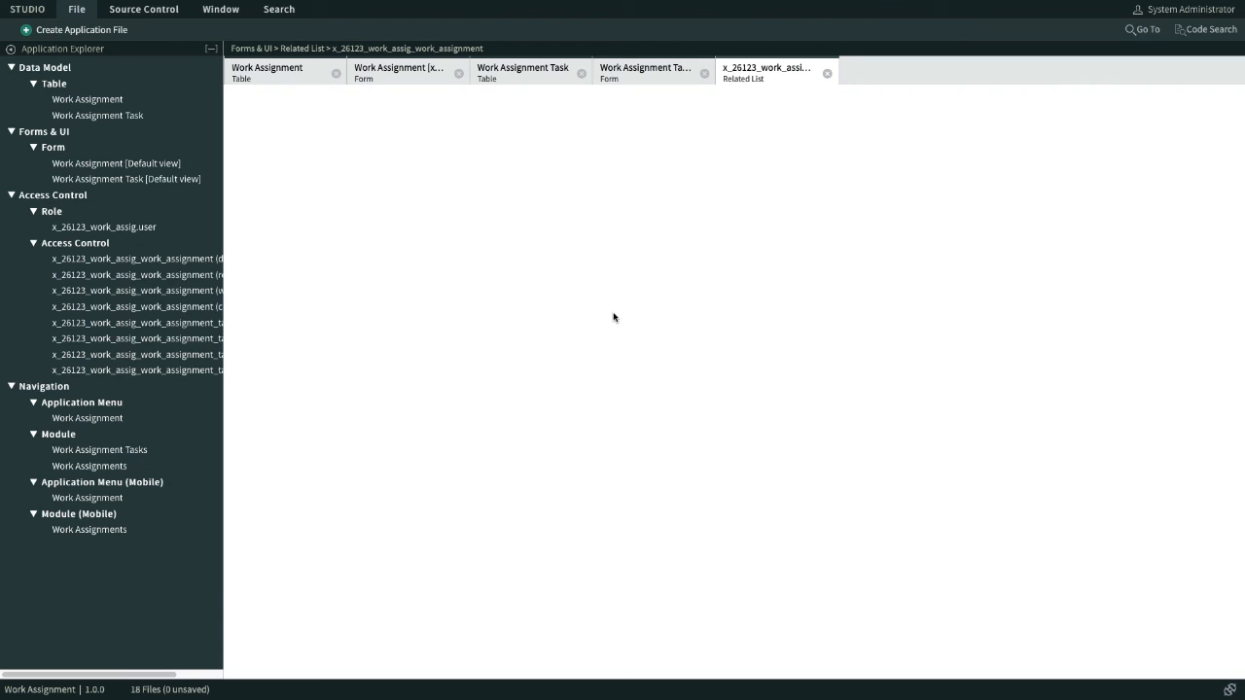
Step: Add the Work Assignment Task->Work Assignment related list to the Work Assignment form's default view, save it, and close the related list file
{"action": "scroll", "coordinate": [511, 255], "scroll_direction": "down", "scroll_amount": 1}
{"action": "scroll", "coordinate": [511, 255], "scroll_direction": "down", "scroll_amount": 20}
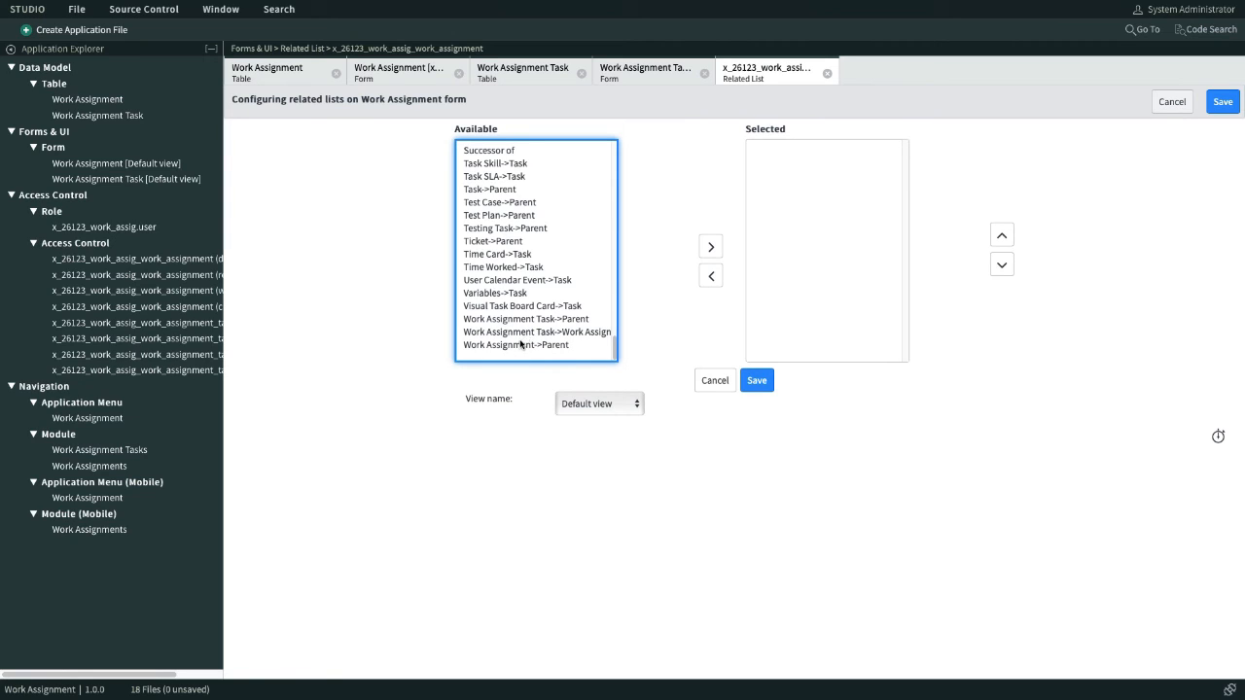
{"action": "double_click", "coordinate": [523, 334]}
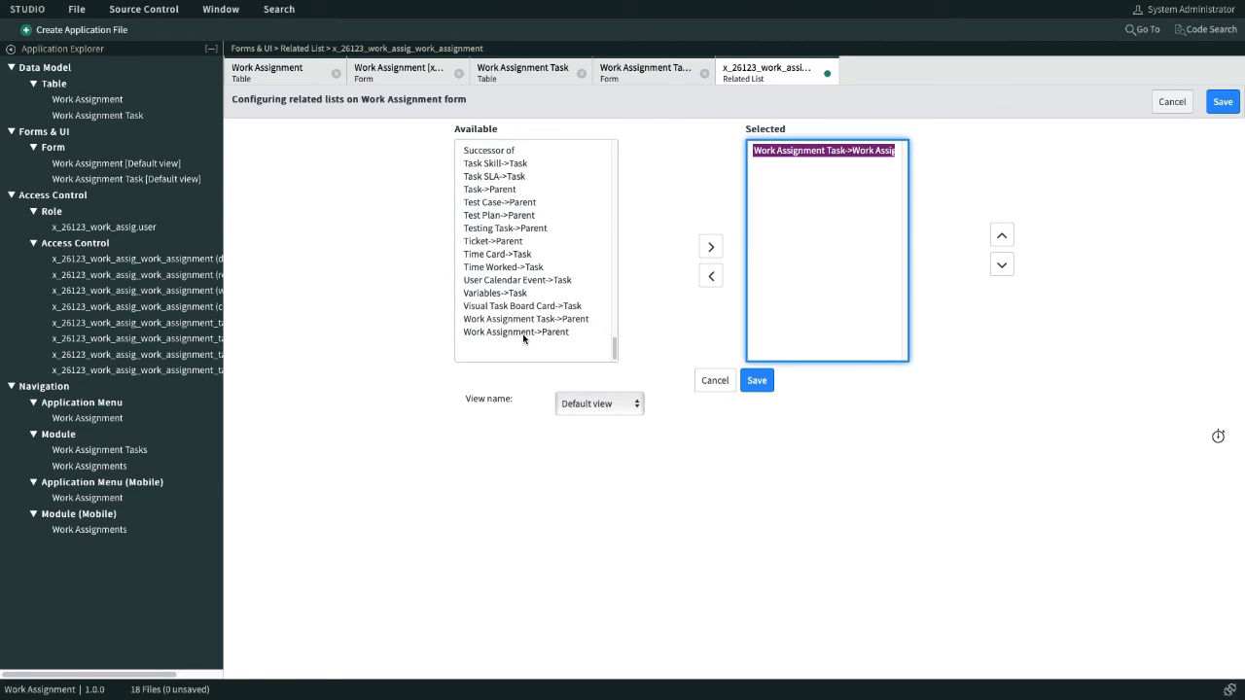
{"action": "left_click", "coordinate": [757, 383]}
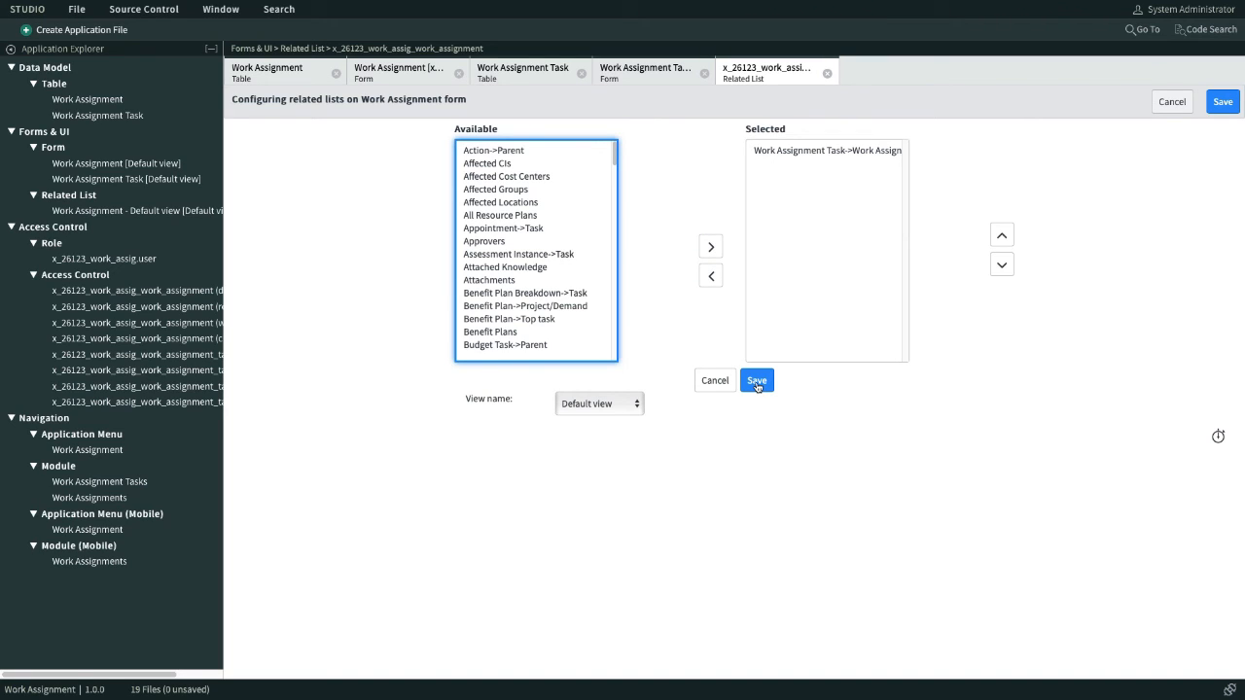
{"action": "left_click", "coordinate": [827, 74]}
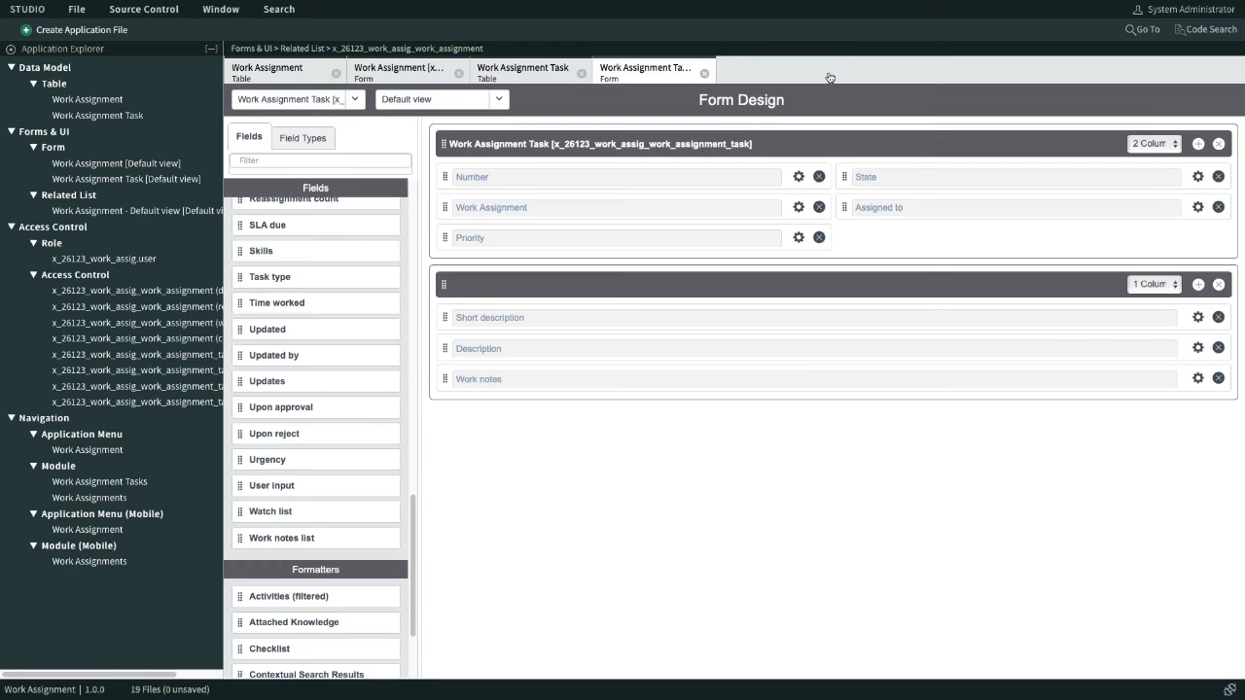
Step: Switch to the main ServiceNow page and reload the open "Test Assignment" record's form
{"action": "left_click", "coordinate": [445, 47]}
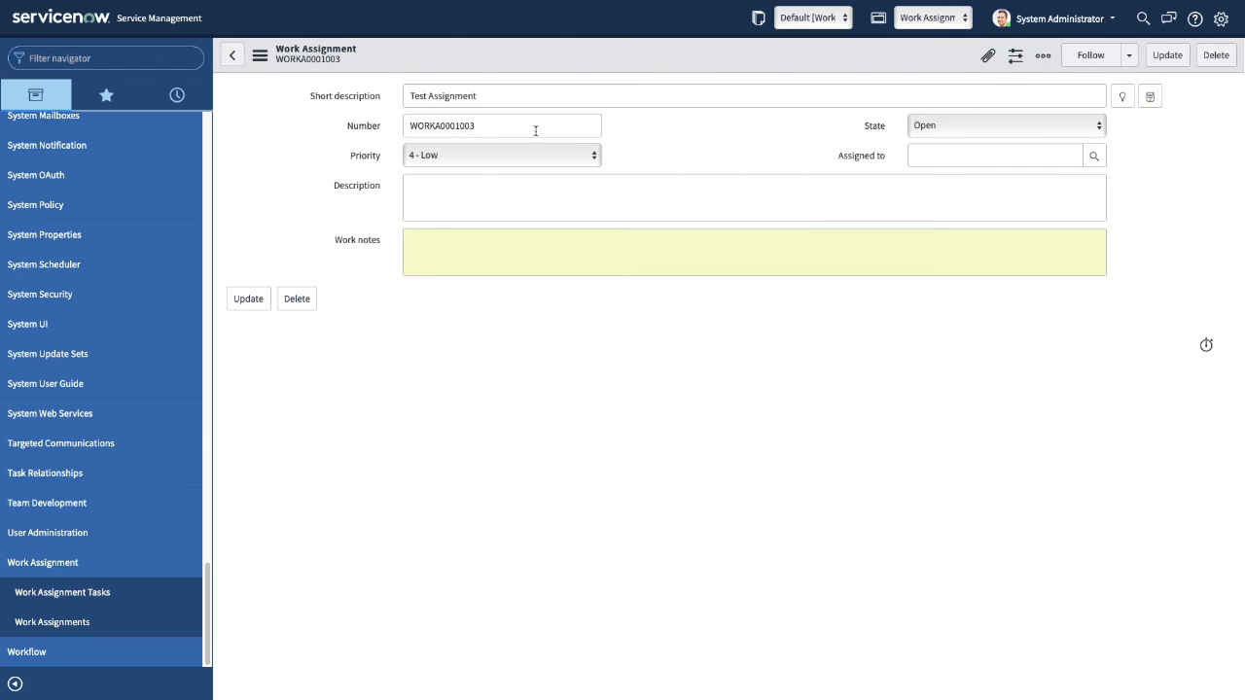
{"action": "right_click", "coordinate": [562, 59]}
{"action": "left_click", "coordinate": [603, 310]}
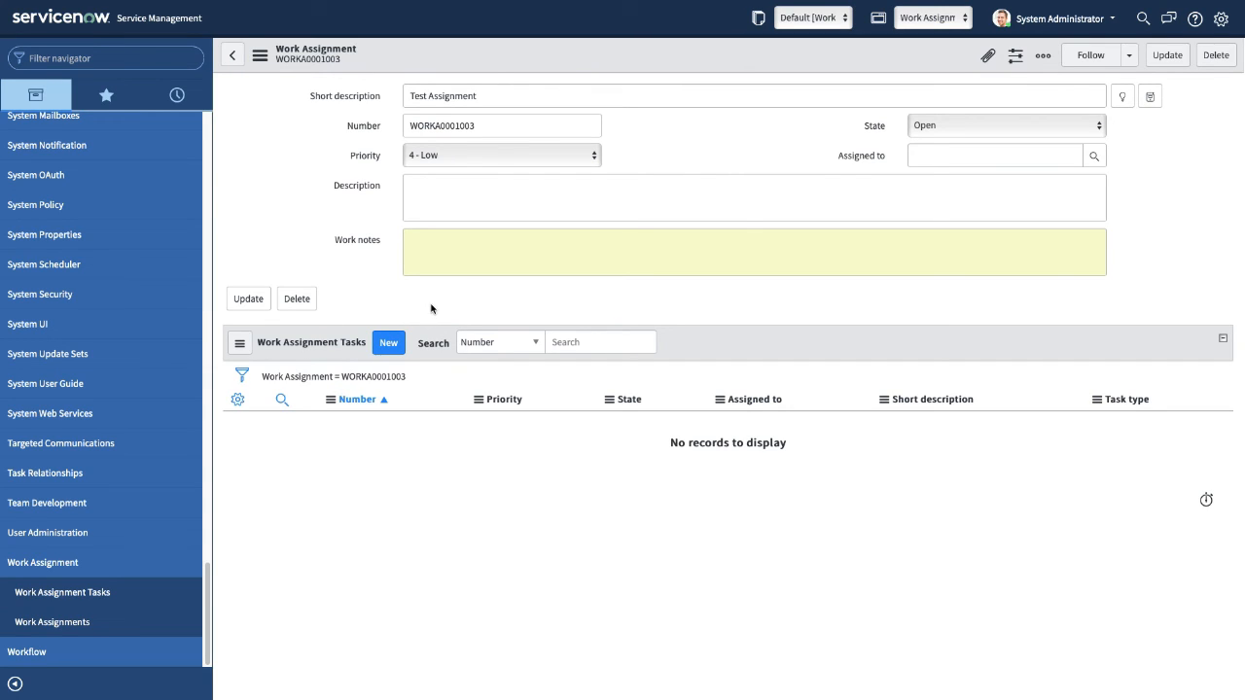
Step: Create a work assignment task from the record's related list with the short description "Test Work Assignment Task" and submit it
{"action": "left_click", "coordinate": [389, 345]}
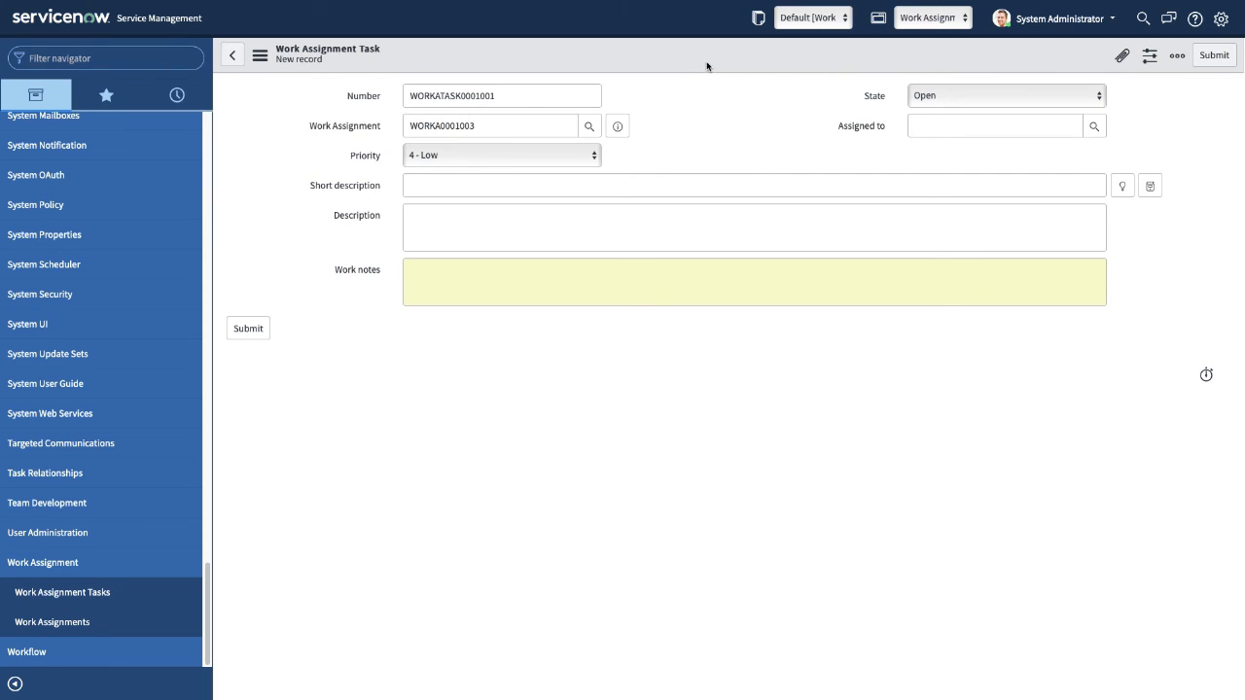
{"action": "left_click", "coordinate": [502, 188]}
{"action": "type", "text": "Test Work Assigme"}
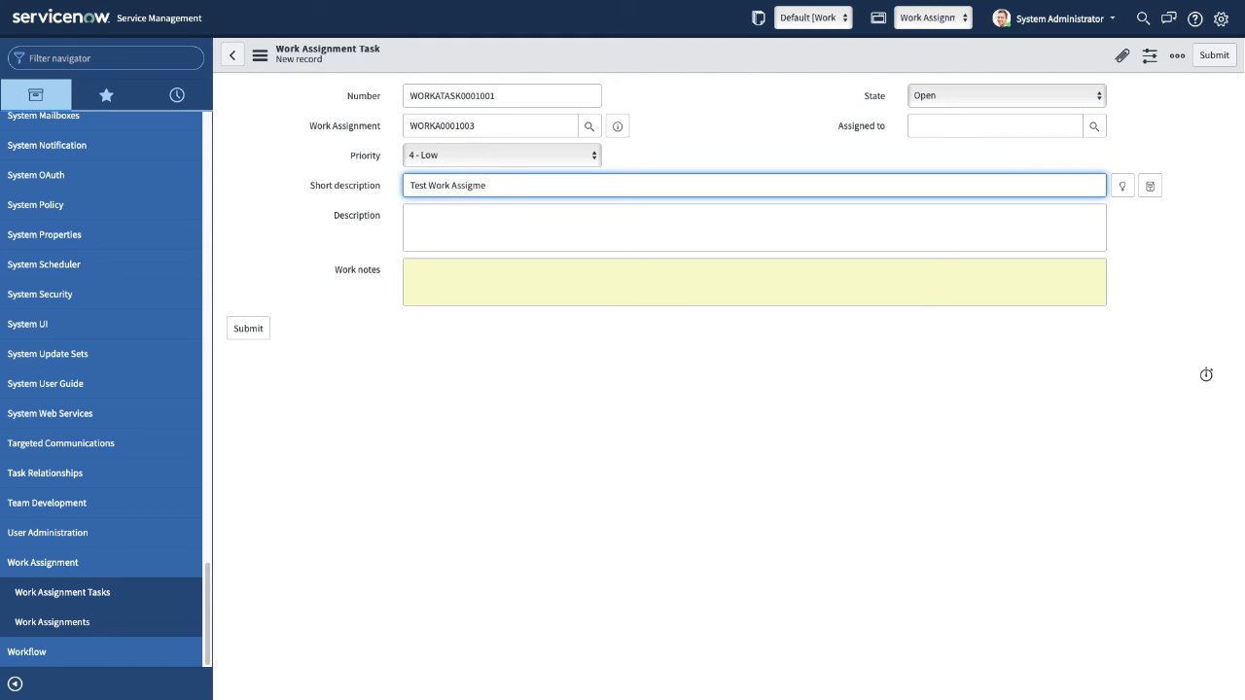
{"action": "key", "text": "BackSpace"}
{"action": "key", "text": "BackSpace"}
{"action": "type", "text": "nment T"}
{"action": "left_click", "coordinate": [250, 330]}
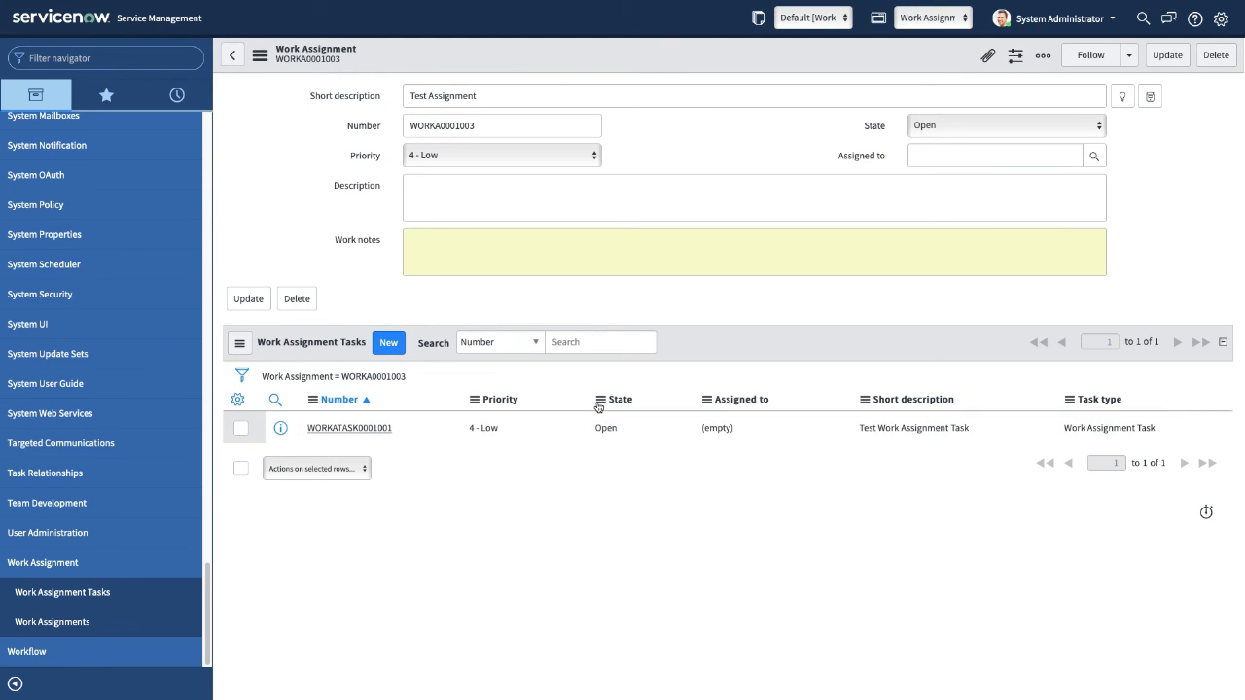
{"action": "left_click", "coordinate": [273, 245]}
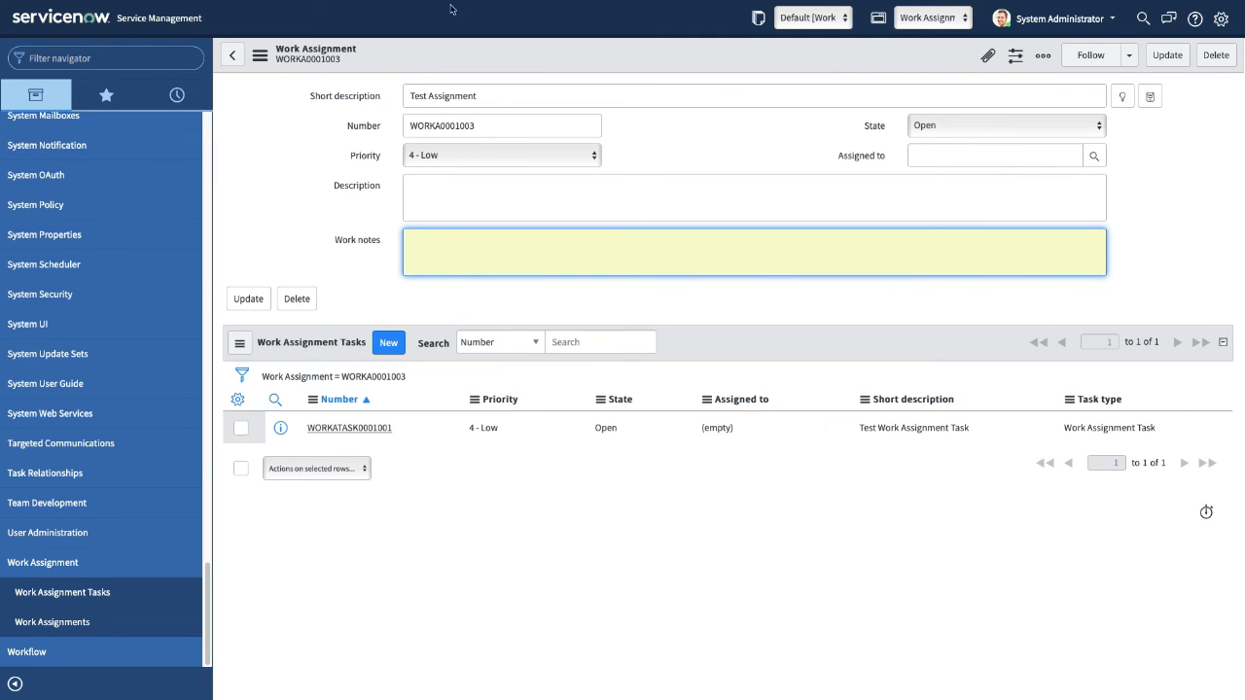
Step: Return to Studio and create a UI Policy application file from the Client Development category
{"action": "mouse_move", "coordinate": [506, 4]}
{"action": "left_click", "coordinate": [791, 47]}
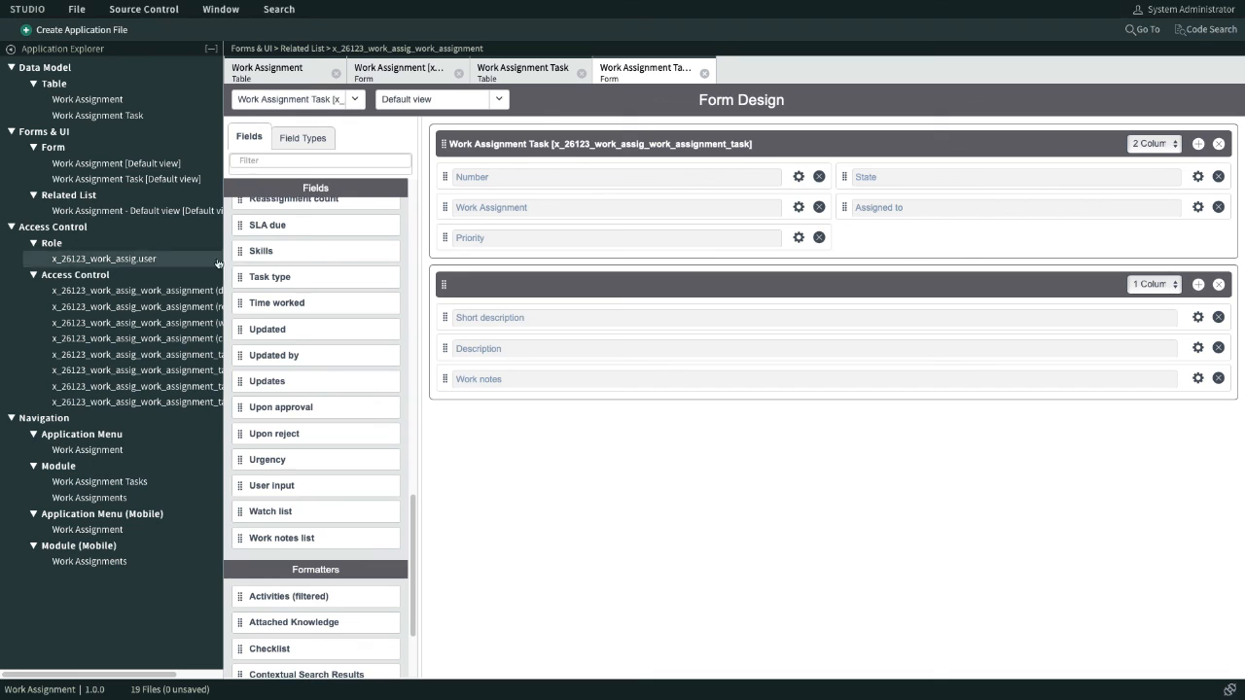
{"action": "left_click", "coordinate": [82, 30]}
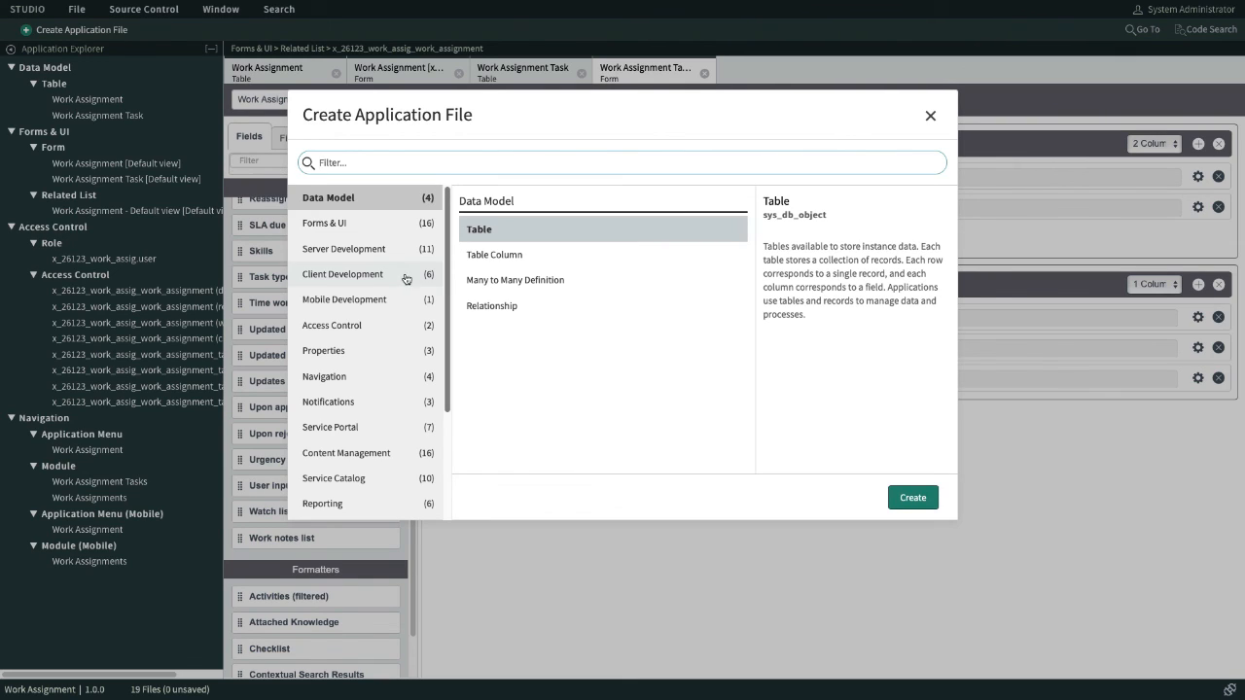
{"action": "left_click", "coordinate": [337, 278]}
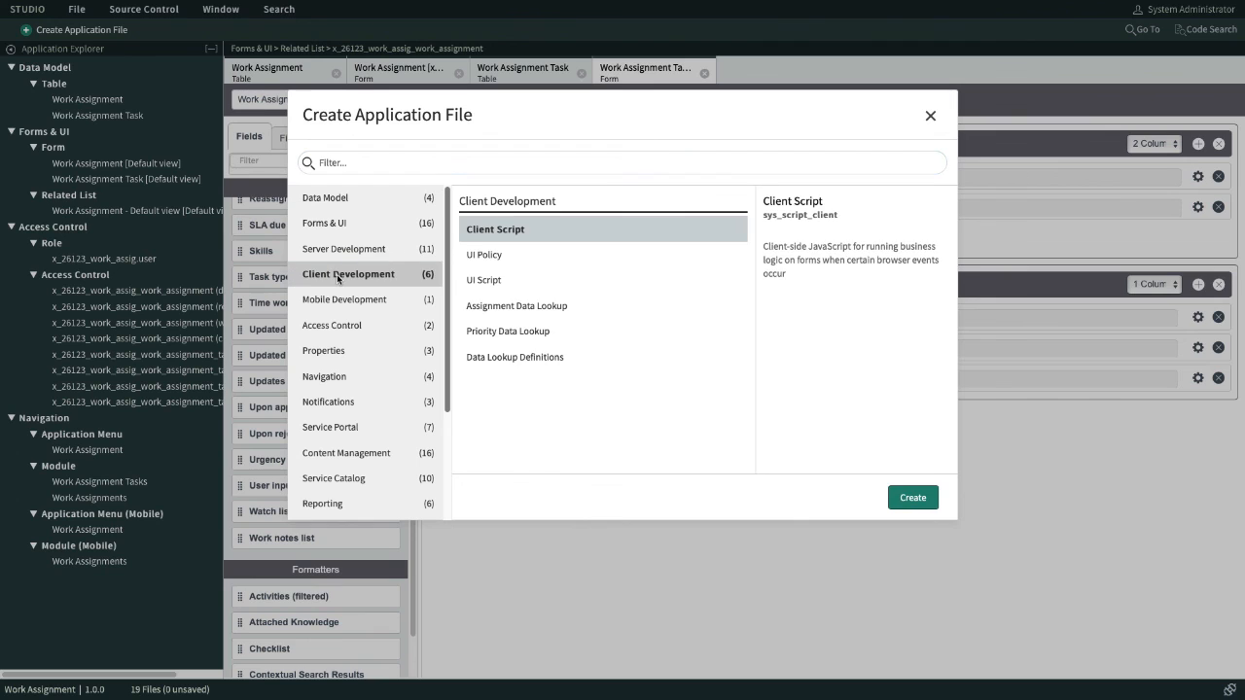
{"action": "left_click", "coordinate": [501, 257]}
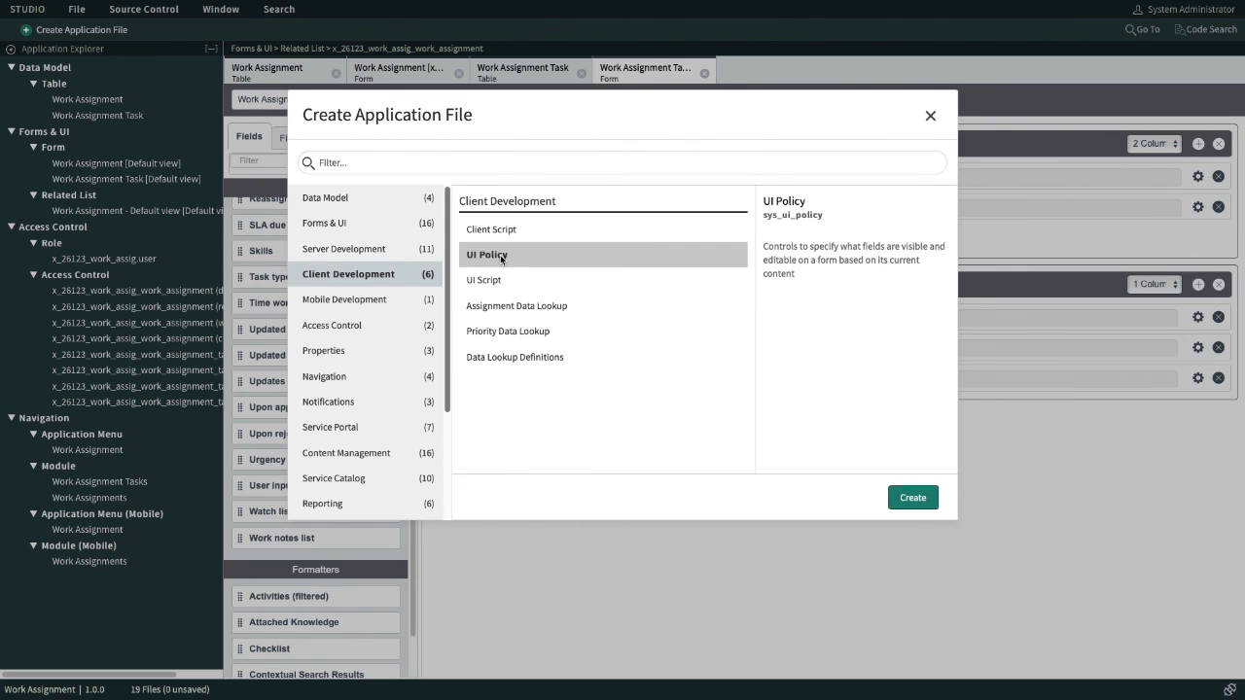
{"action": "left_click", "coordinate": [913, 498]}
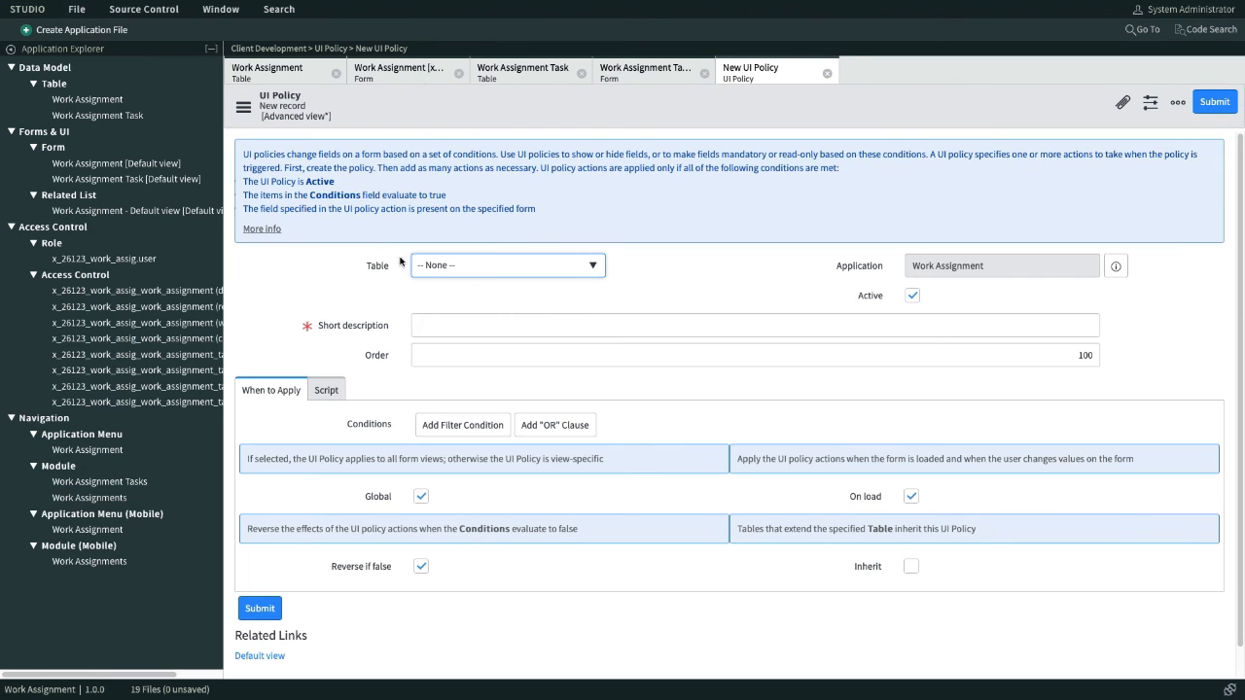
Step: Set the new UI policy's table to Work Assignment
{"action": "left_click", "coordinate": [508, 273]}
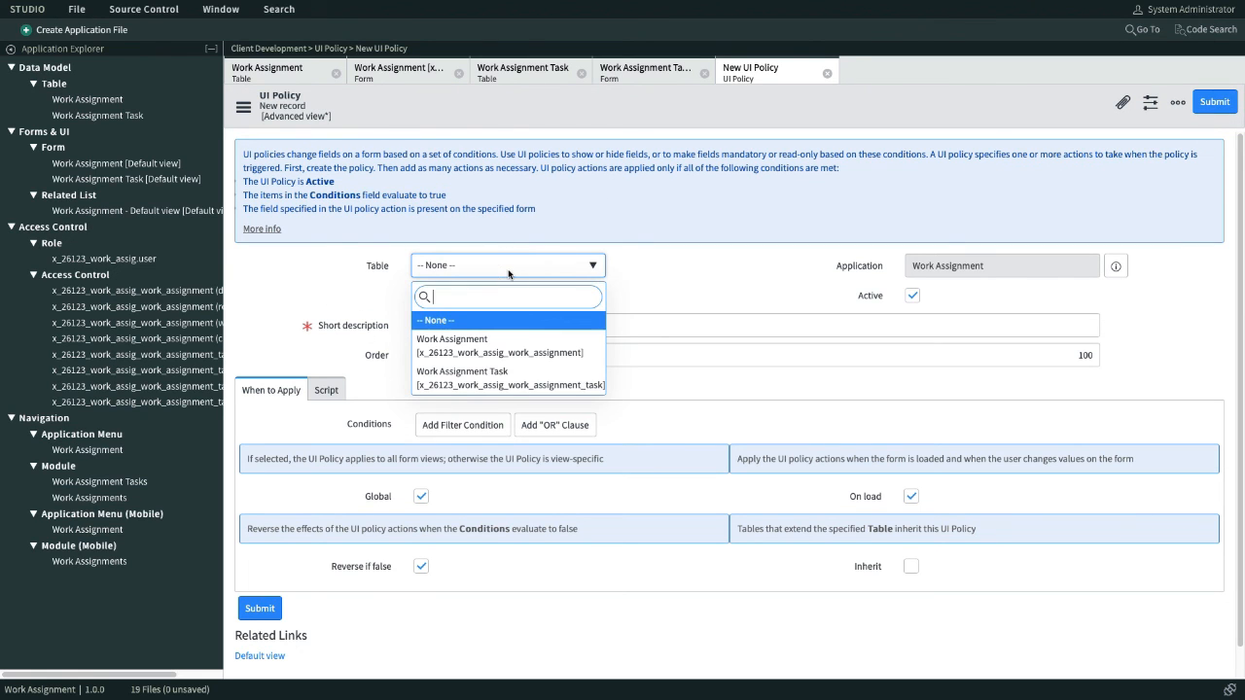
{"action": "key", "text": "Down"}
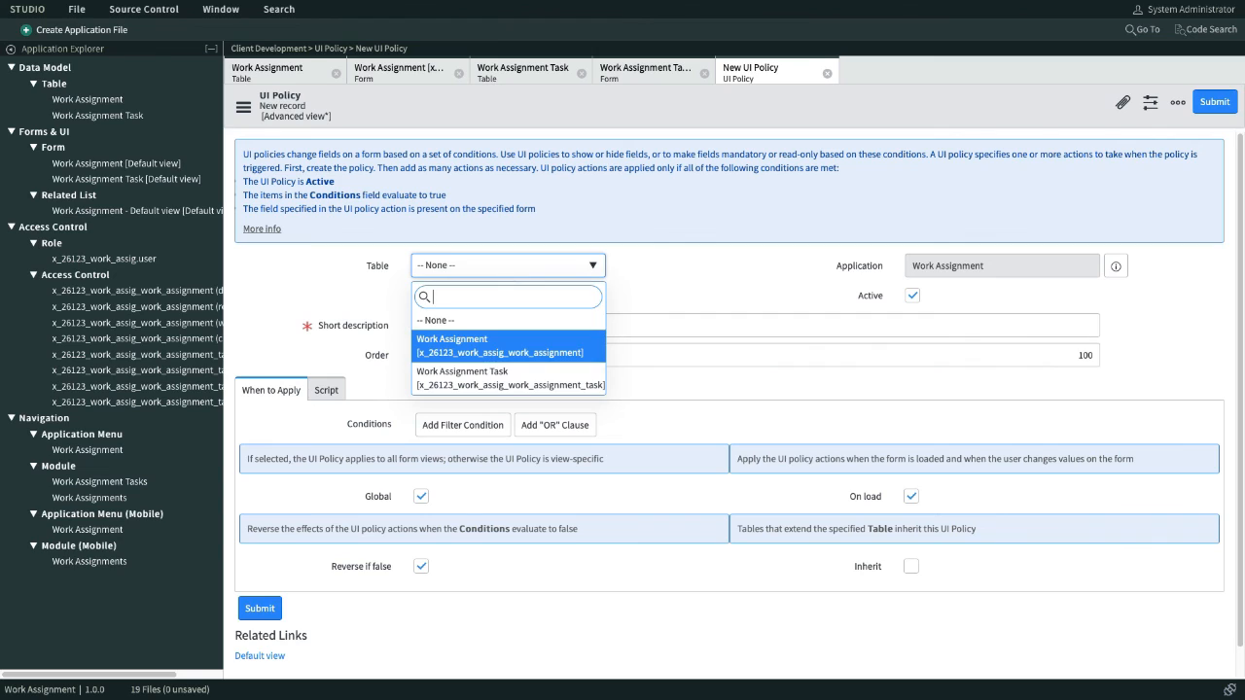
{"action": "key", "text": "Return"}
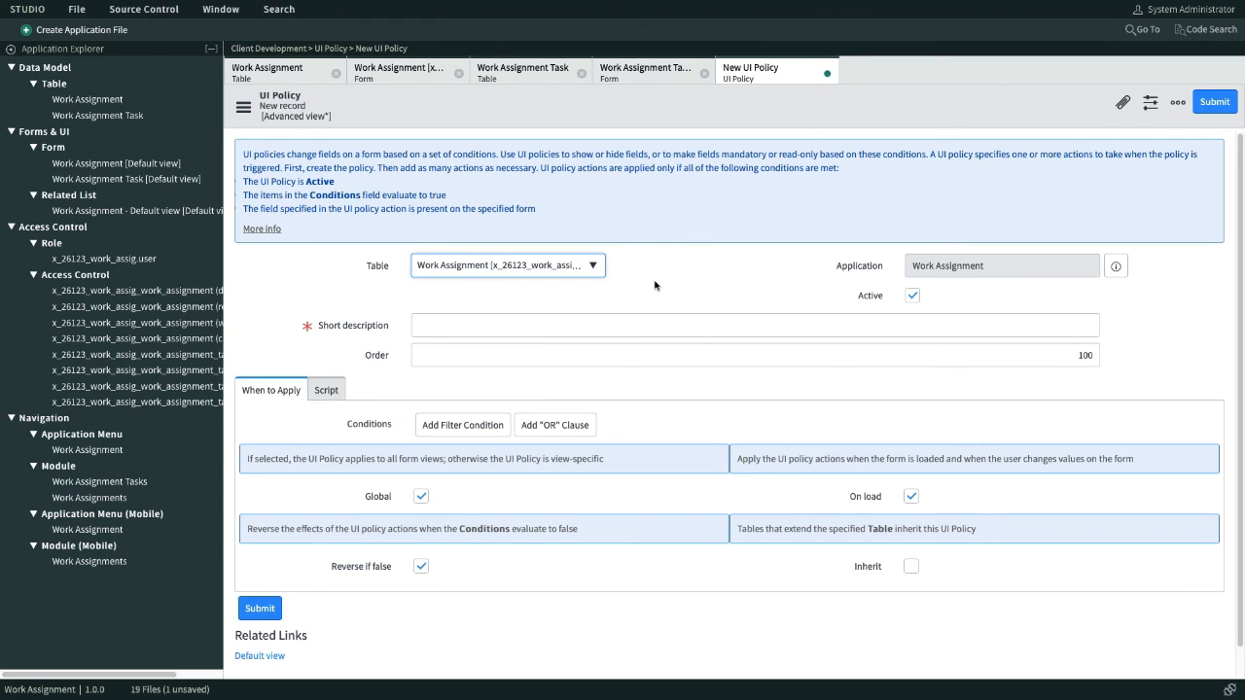
Step: Enter "Assignedto is mandatory" as the UI policy's short description and save the policy, staying on its form
{"action": "left_click", "coordinate": [510, 329]}
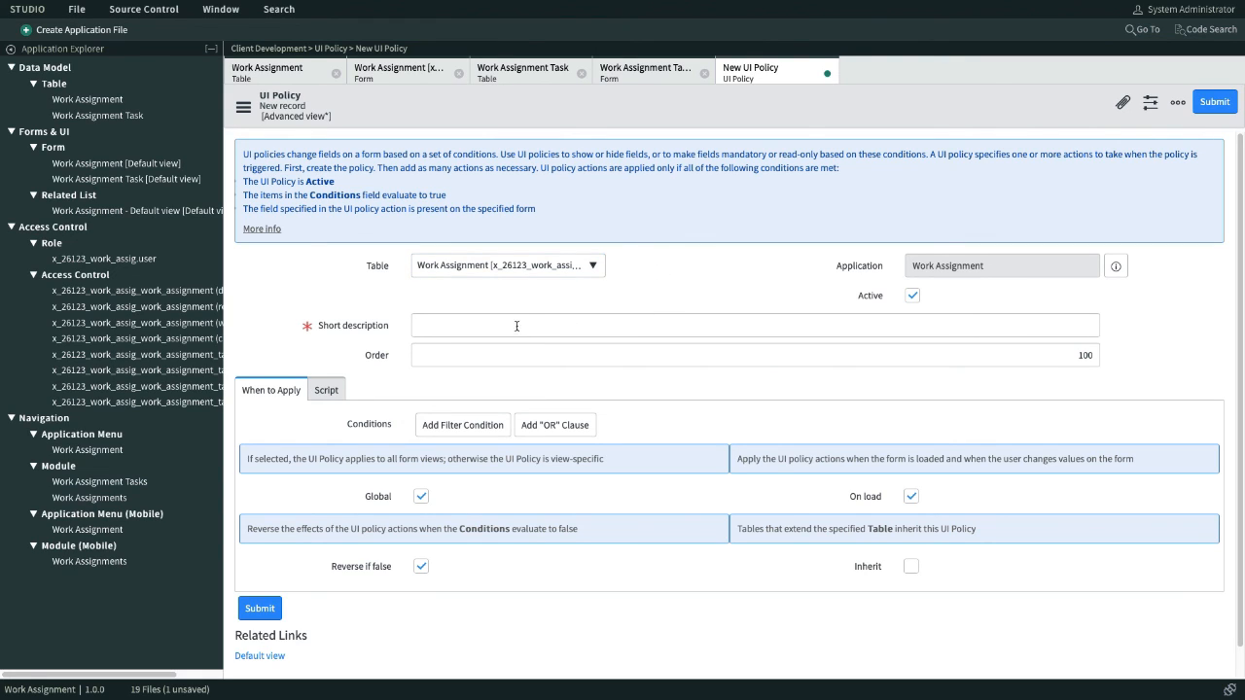
{"action": "left_click", "coordinate": [594, 328]}
{"action": "left_click", "coordinate": [594, 328]}
{"action": "type", "text": "A"}
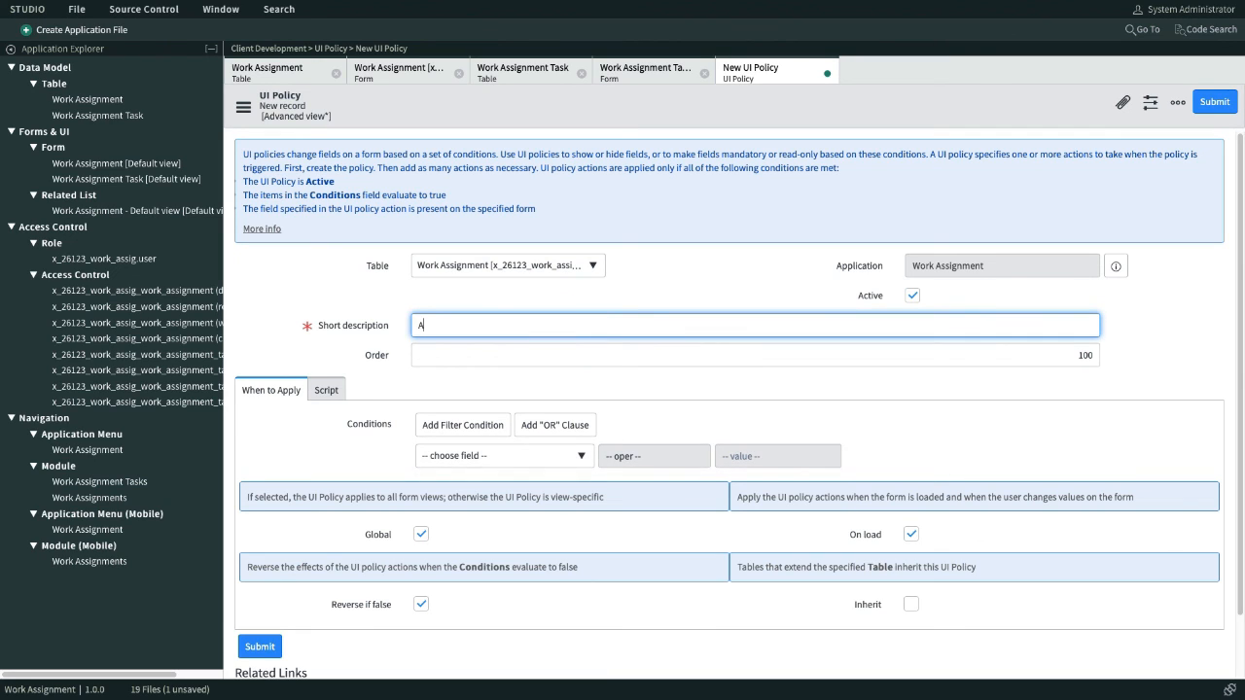
{"action": "type", "text": "ssigned to is mandatory"}
{"action": "left_click", "coordinate": [717, 286]}
{"action": "left_click", "coordinate": [467, 327]}
{"action": "key", "text": "BackSpace"}
{"action": "key", "text": "BackSpace"}
{"action": "key", "text": "BackSpace"}
{"action": "key", "text": "BackSpace"}
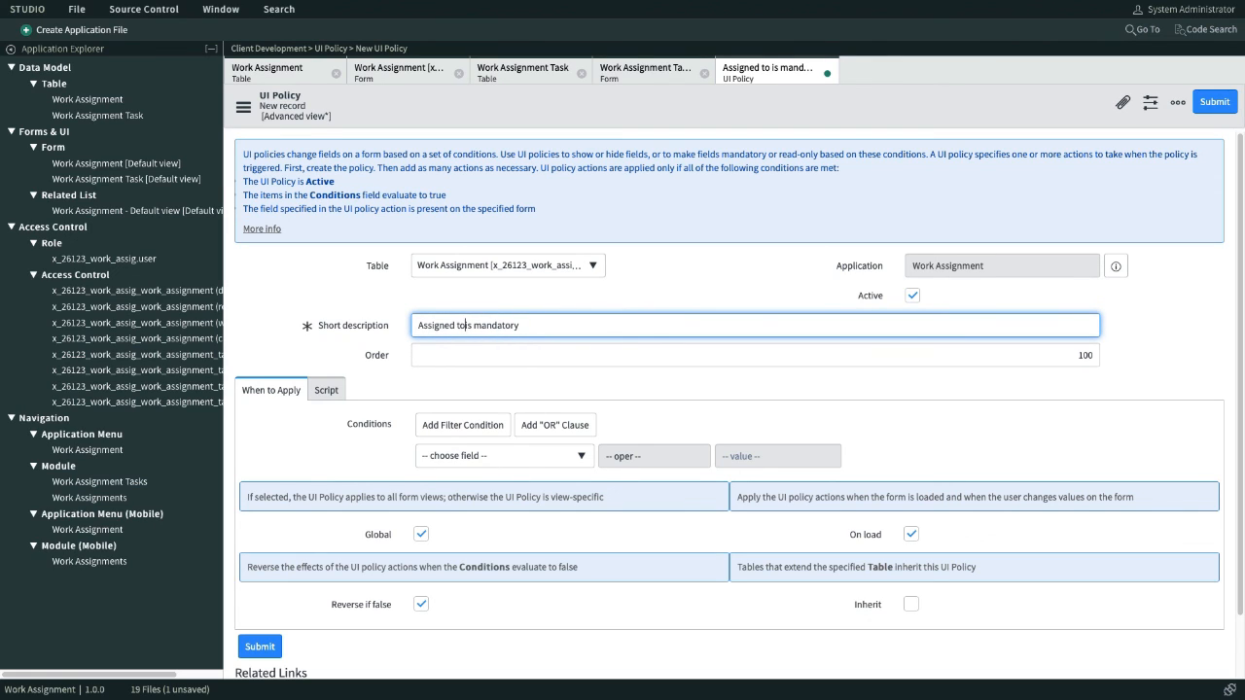
{"action": "type", "text": "to"}
{"action": "left_click", "coordinate": [280, 315]}
{"action": "scroll", "coordinate": [280, 315], "scroll_direction": "down", "scroll_amount": 1}
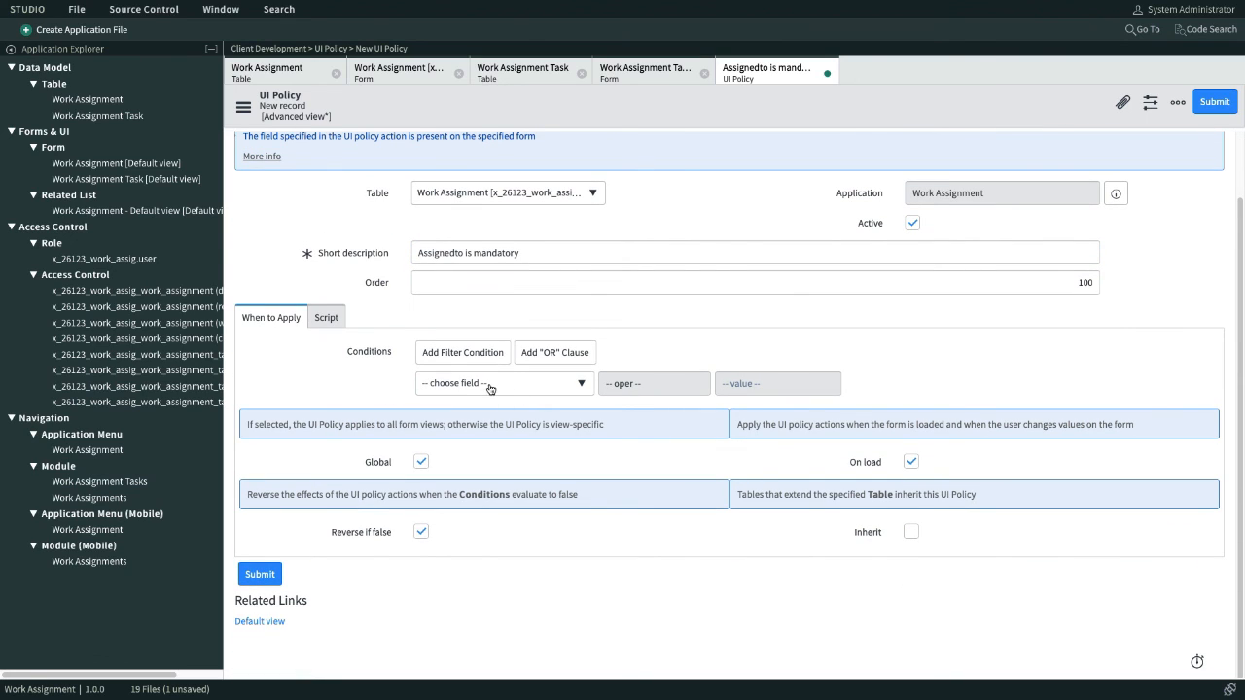
{"action": "left_click", "coordinate": [311, 275]}
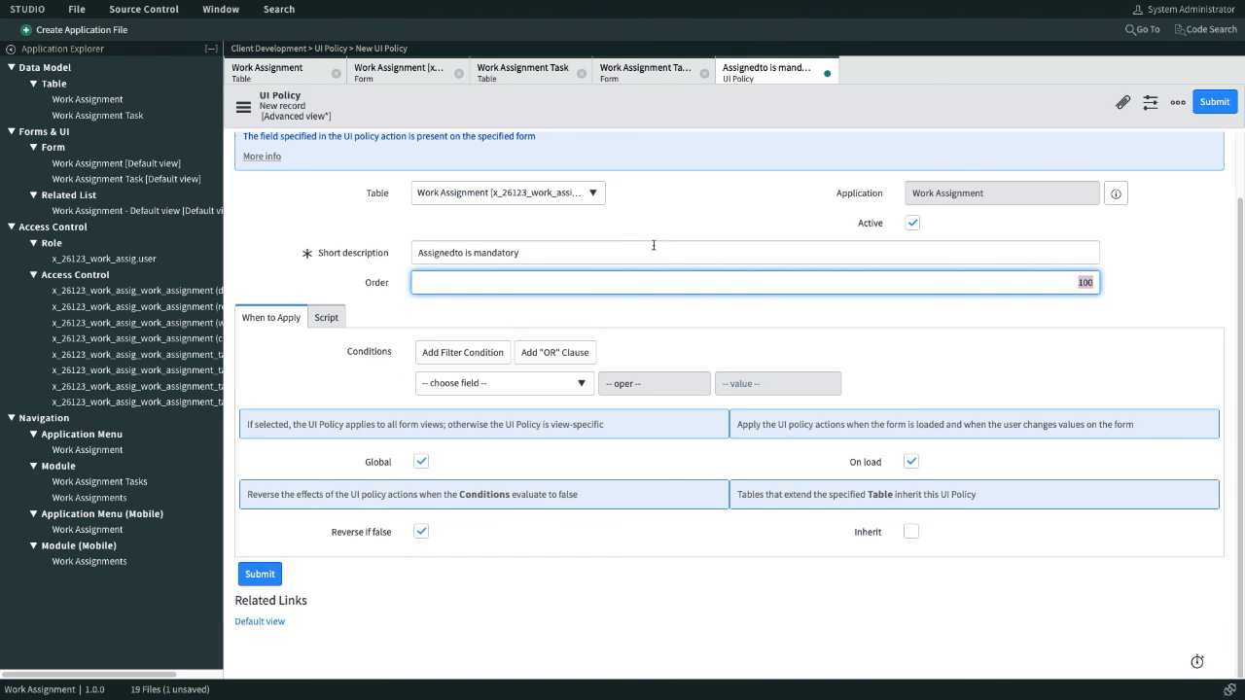
{"action": "right_click", "coordinate": [629, 119]}
{"action": "left_click", "coordinate": [654, 119]}
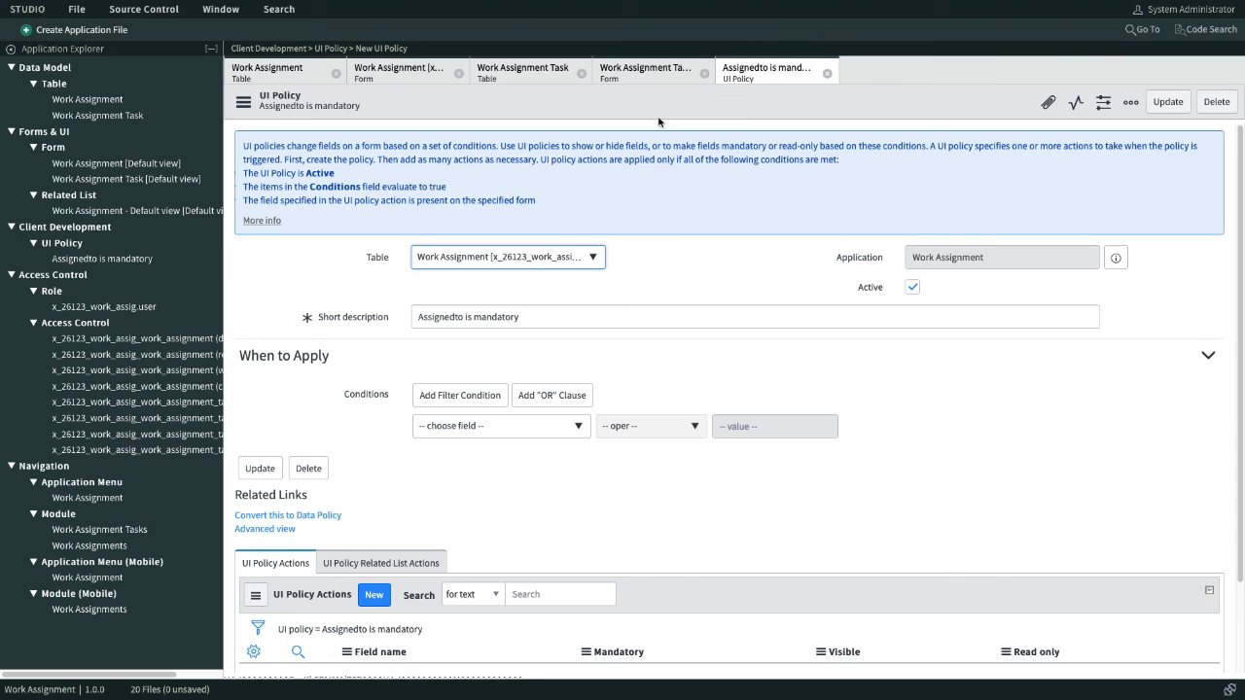
Step: Examine the saved UI policy's conditions and its list of UI policy actions
{"action": "scroll", "coordinate": [397, 345], "scroll_direction": "down", "scroll_amount": 2}
{"action": "scroll", "coordinate": [403, 529], "scroll_direction": "up", "scroll_amount": 1}
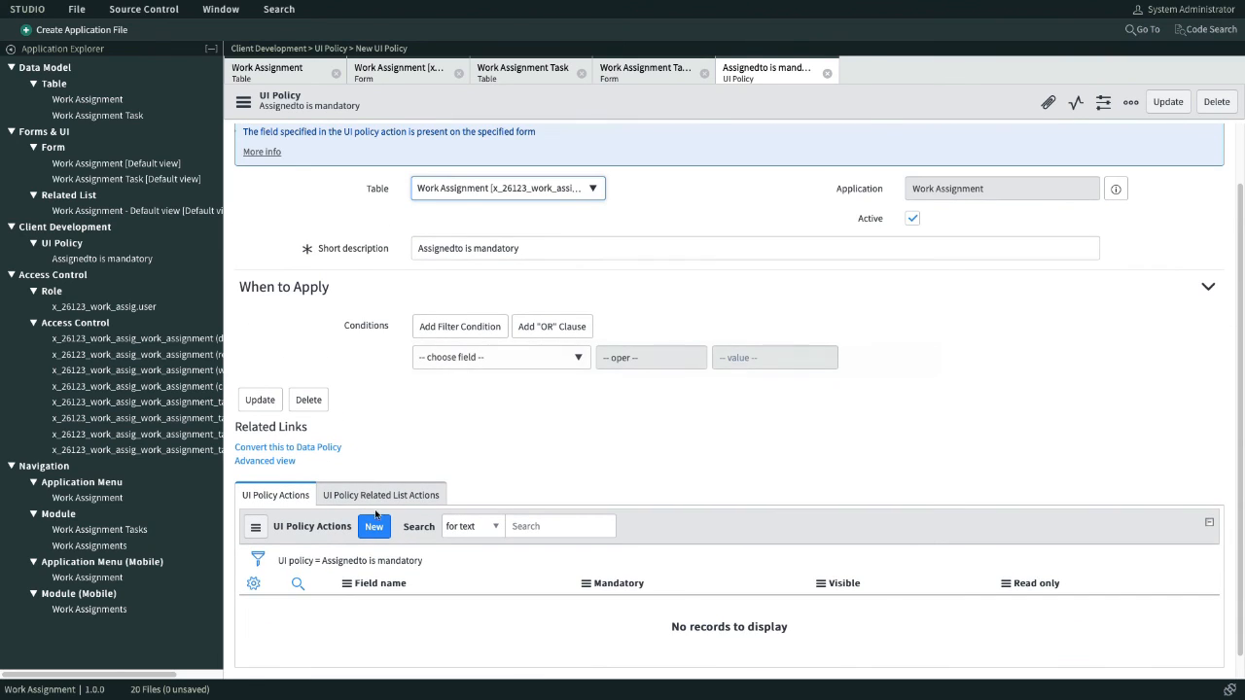
{"action": "scroll", "coordinate": [489, 504], "scroll_direction": "up", "scroll_amount": 1}
{"action": "scroll", "coordinate": [488, 504], "scroll_direction": "down", "scroll_amount": 2}
{"action": "scroll", "coordinate": [488, 506], "scroll_direction": "up", "scroll_amount": 2}
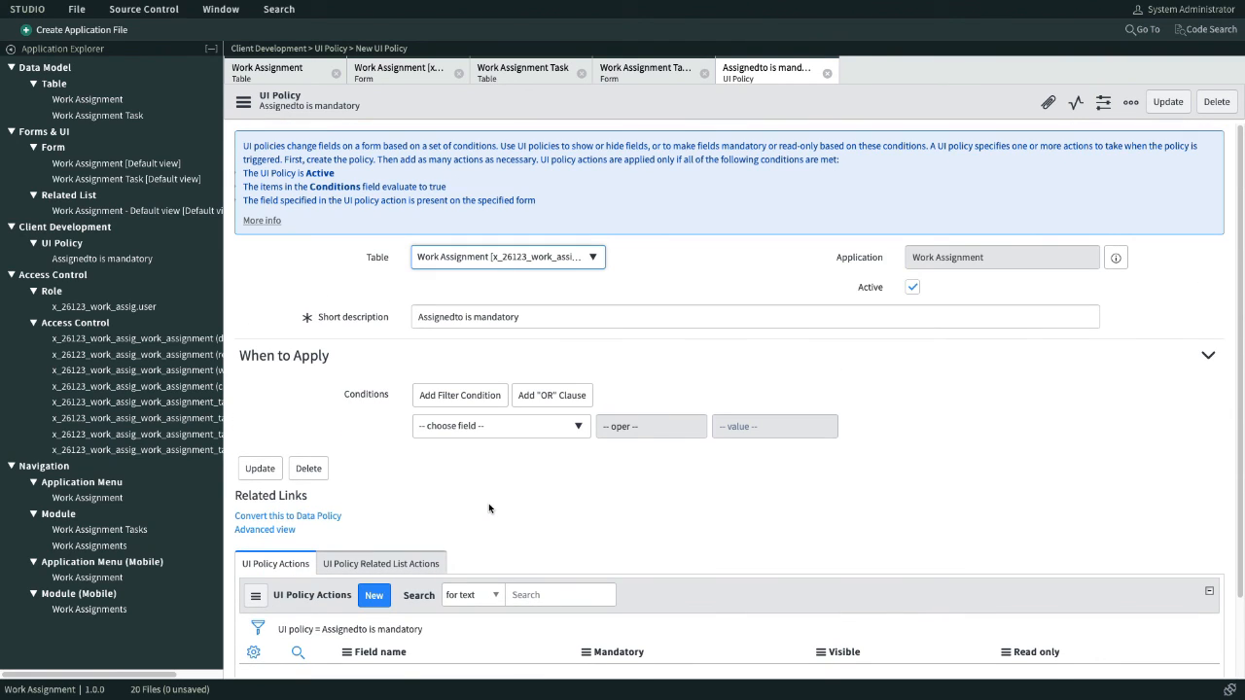
{"action": "scroll", "coordinate": [488, 506], "scroll_direction": "down", "scroll_amount": 2}
{"action": "scroll", "coordinate": [488, 506], "scroll_direction": "up", "scroll_amount": 2}
{"action": "scroll", "coordinate": [488, 506], "scroll_direction": "down", "scroll_amount": 2}
{"action": "scroll", "coordinate": [373, 478], "scroll_direction": "up", "scroll_amount": 2}
{"action": "scroll", "coordinate": [374, 478], "scroll_direction": "down", "scroll_amount": 2}
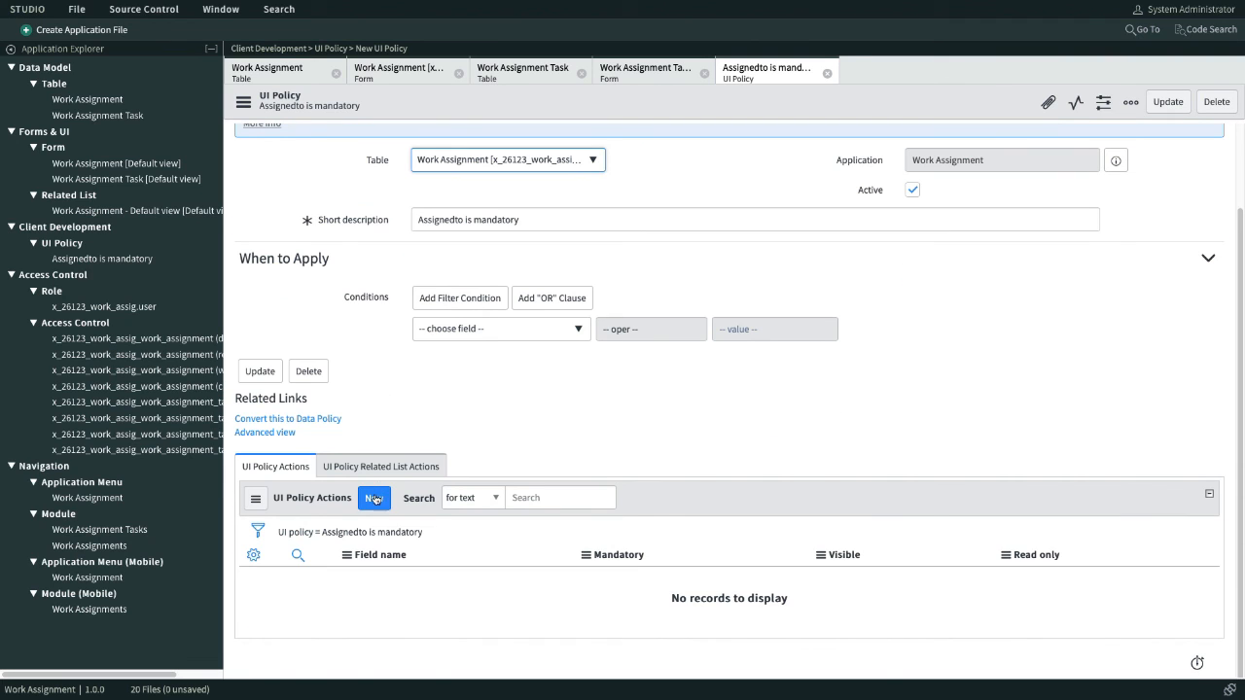
Step: Create a UI policy action for the Assigned to field with Mandatory set to True, and save it
{"action": "left_click", "coordinate": [373, 499]}
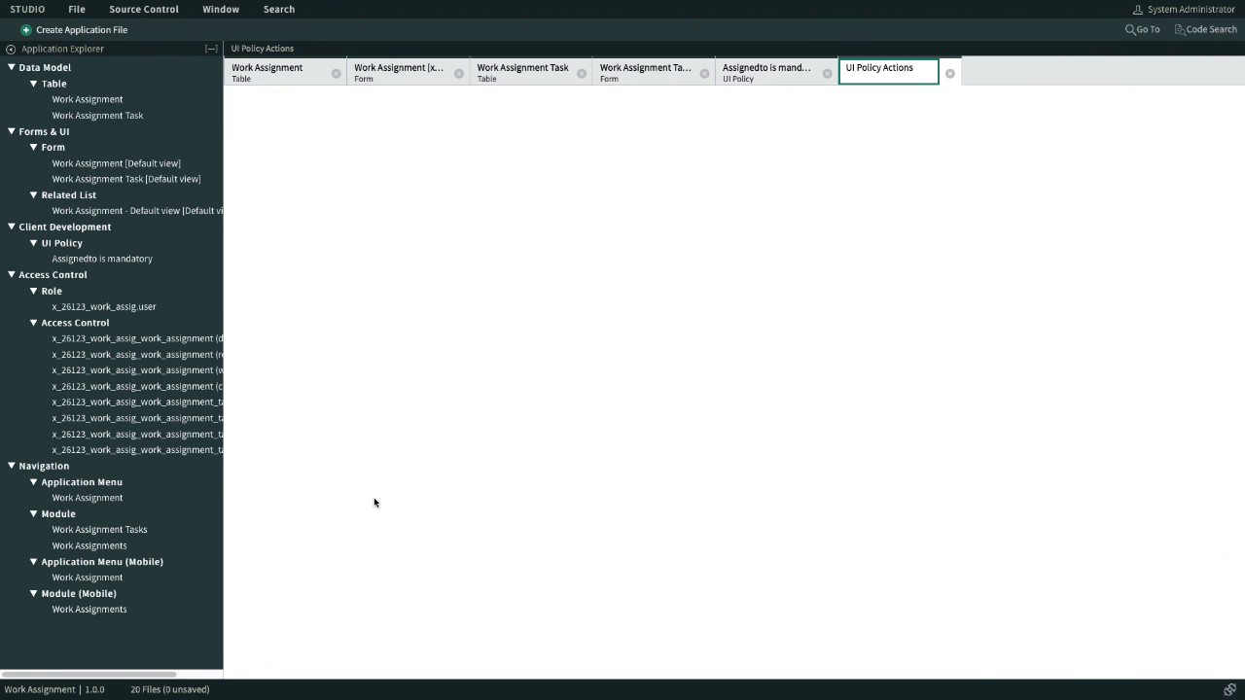
{"action": "left_click", "coordinate": [531, 263]}
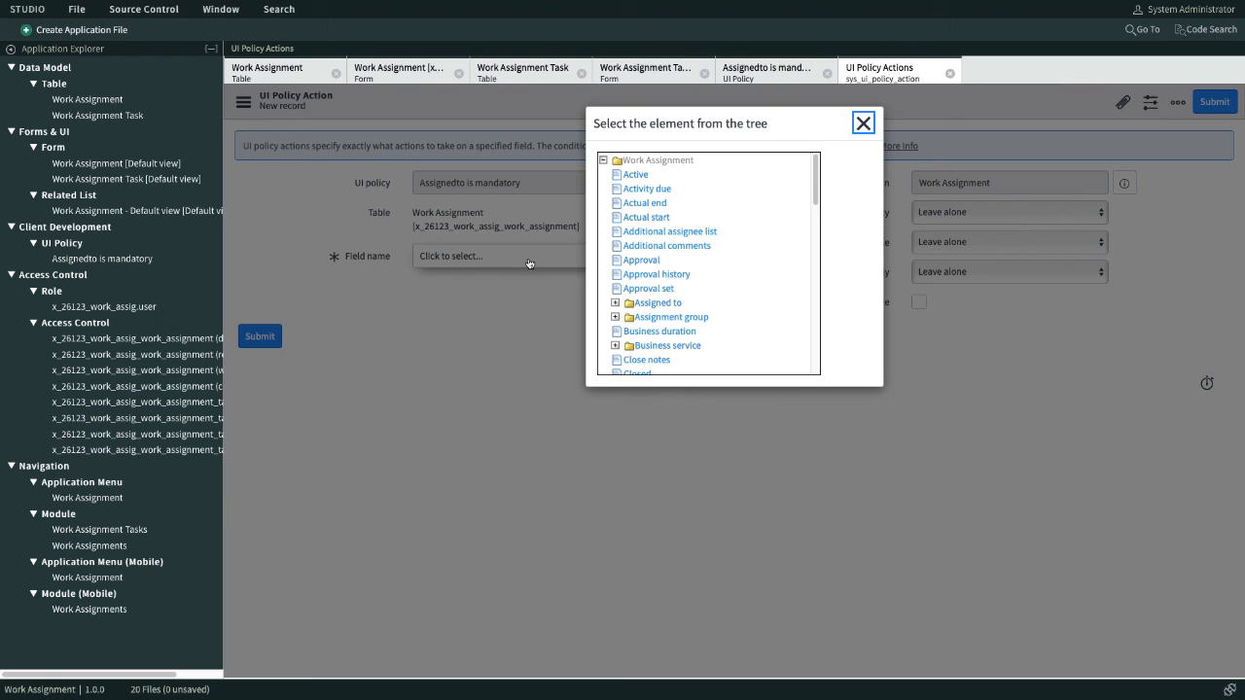
{"action": "left_click_drag", "start_coordinate": [815, 190], "coordinate": [791, 172]}
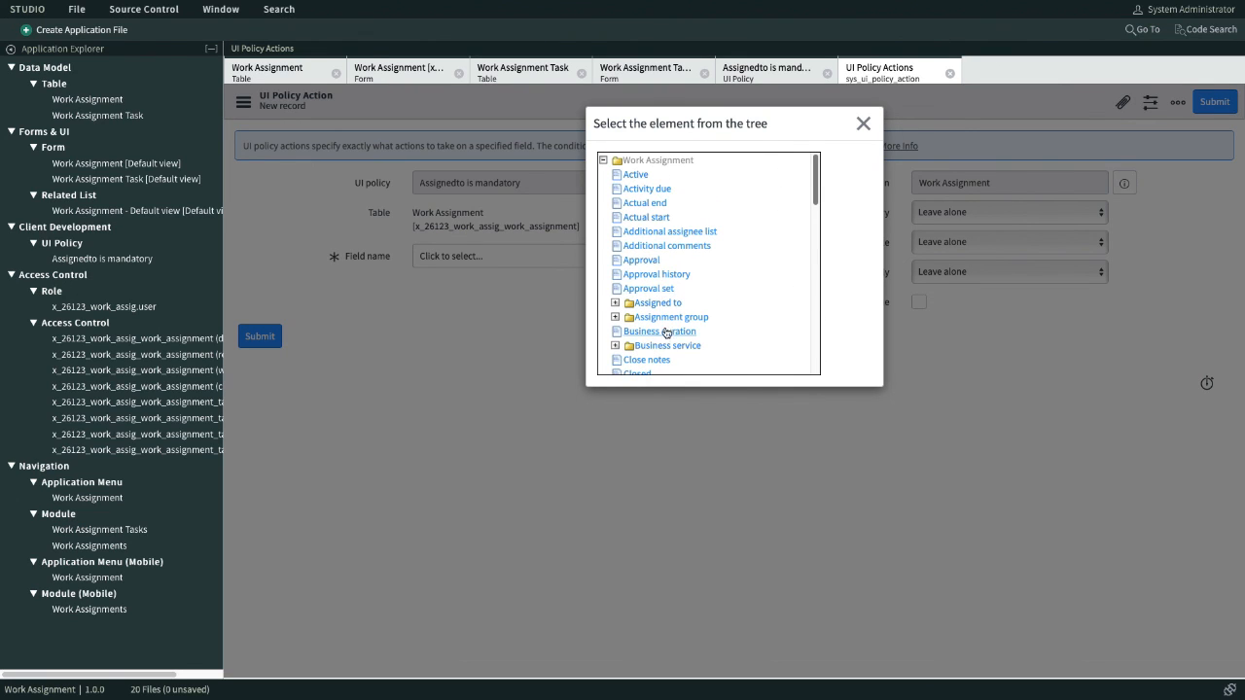
{"action": "left_click", "coordinate": [666, 304]}
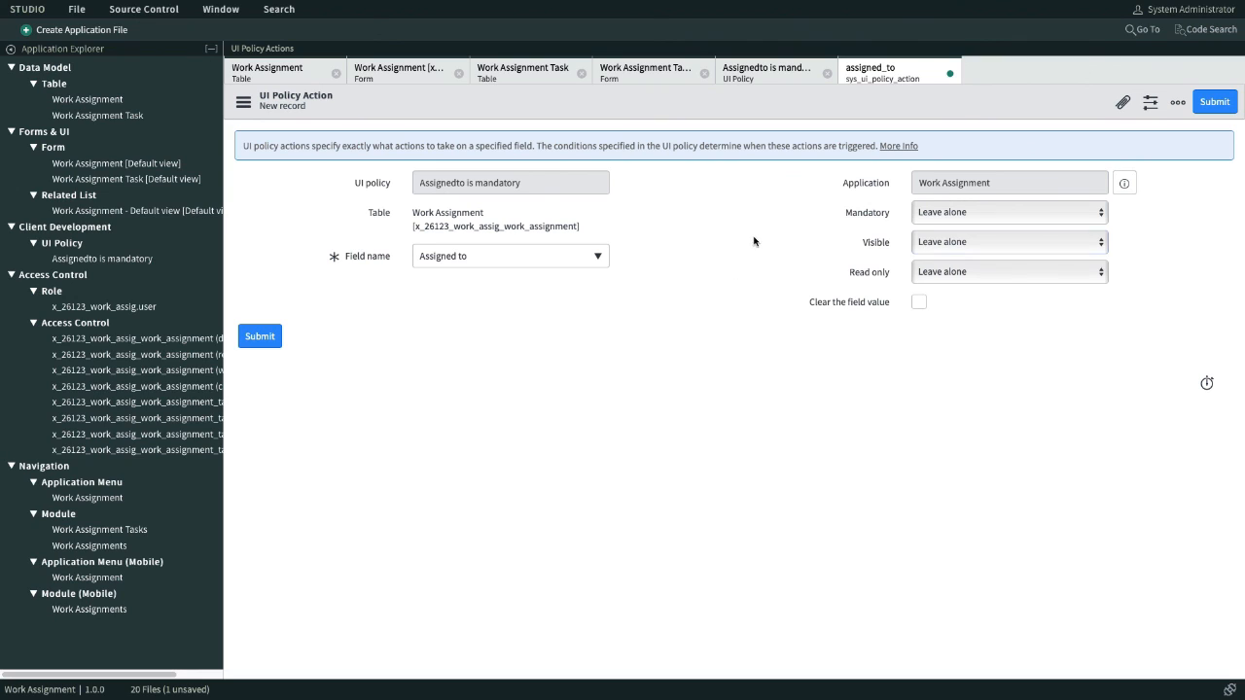
{"action": "left_click", "coordinate": [968, 214]}
{"action": "left_click", "coordinate": [941, 228]}
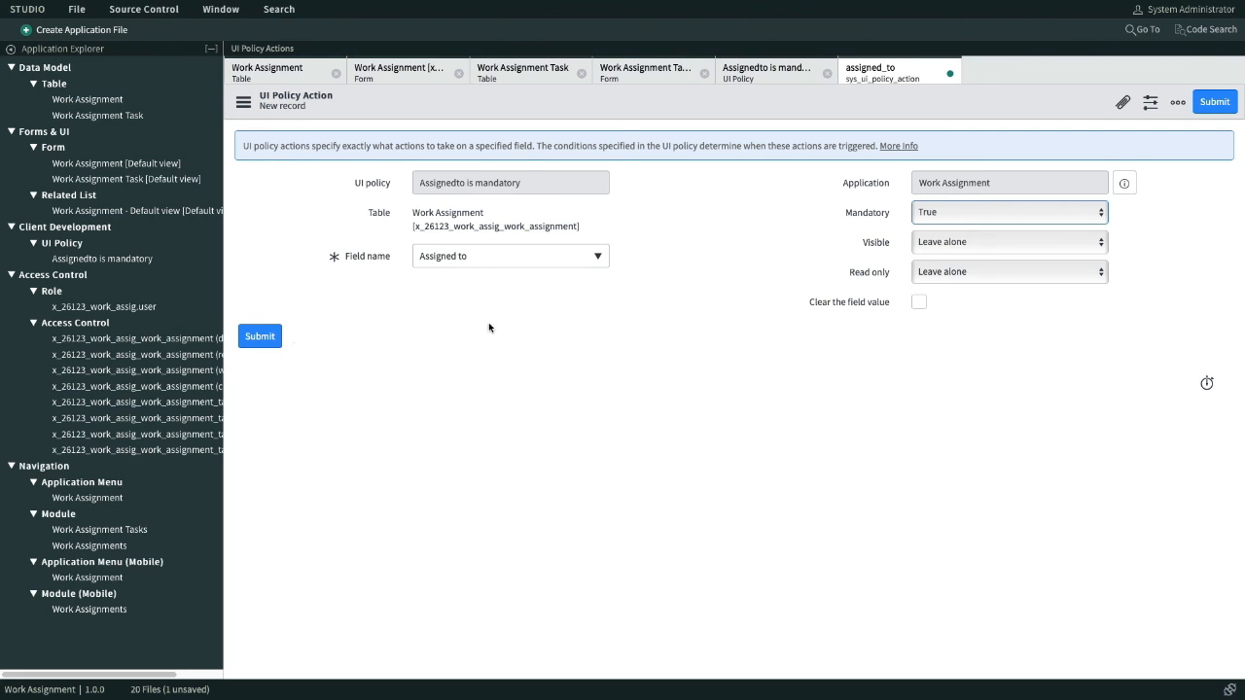
{"action": "left_click", "coordinate": [260, 337]}
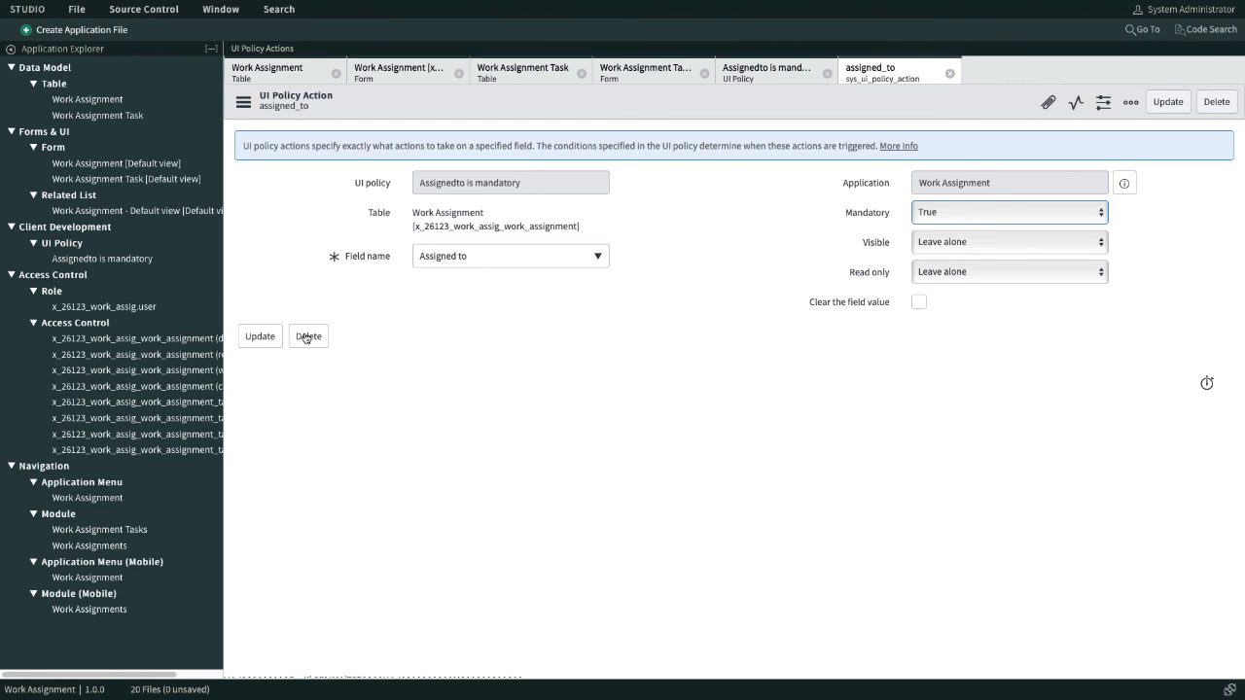
{"action": "left_click", "coordinate": [261, 342]}
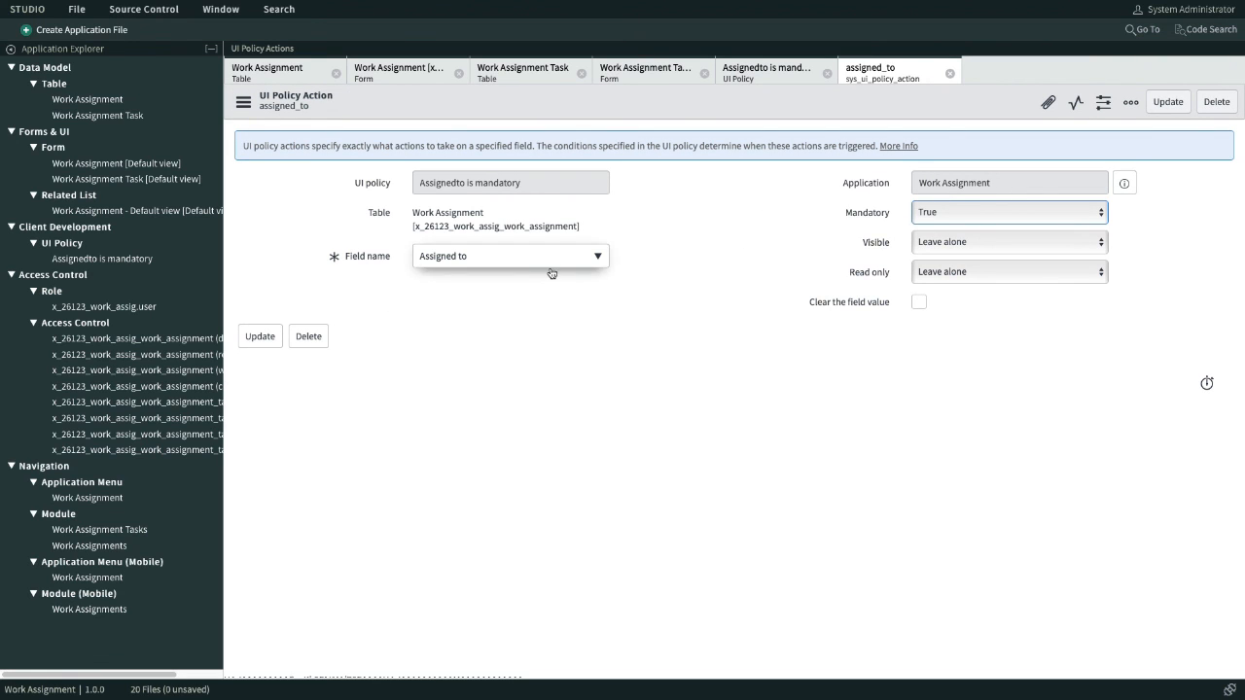
Step: Switch to the main ServiceNow page and reload the "Test Assignment" form to check the new UI policy
{"action": "mouse_move", "coordinate": [217, 4]}
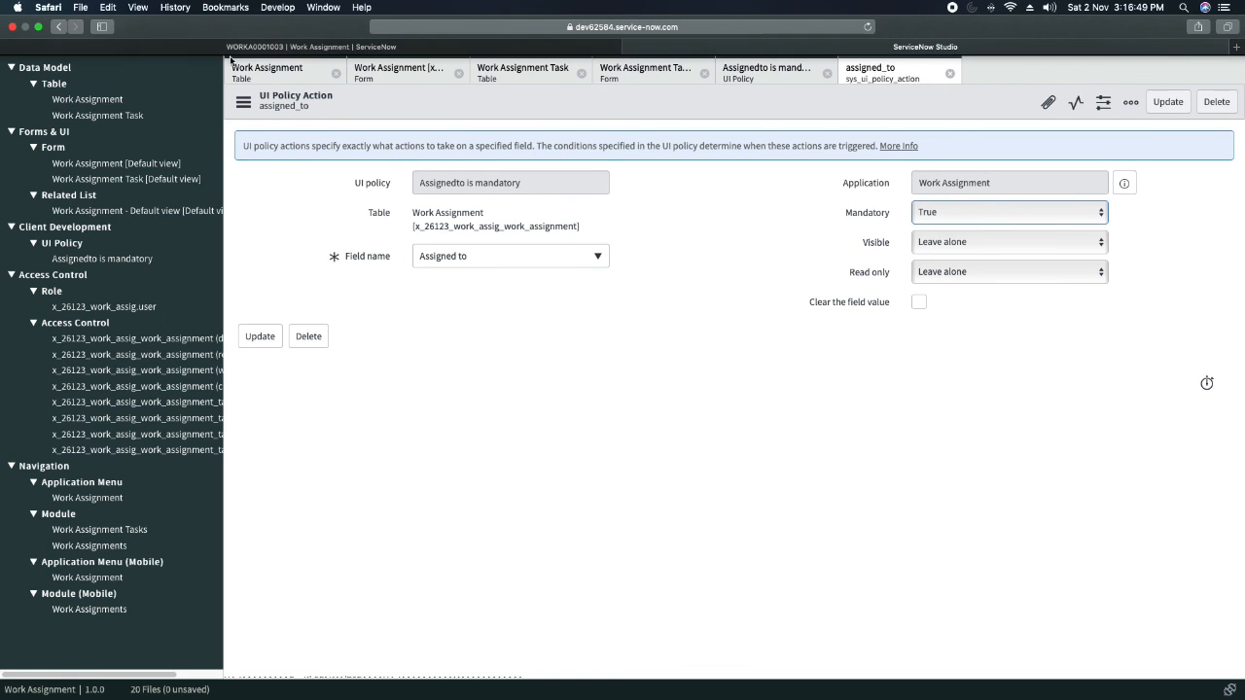
{"action": "left_click", "coordinate": [339, 48]}
{"action": "right_click", "coordinate": [625, 70]}
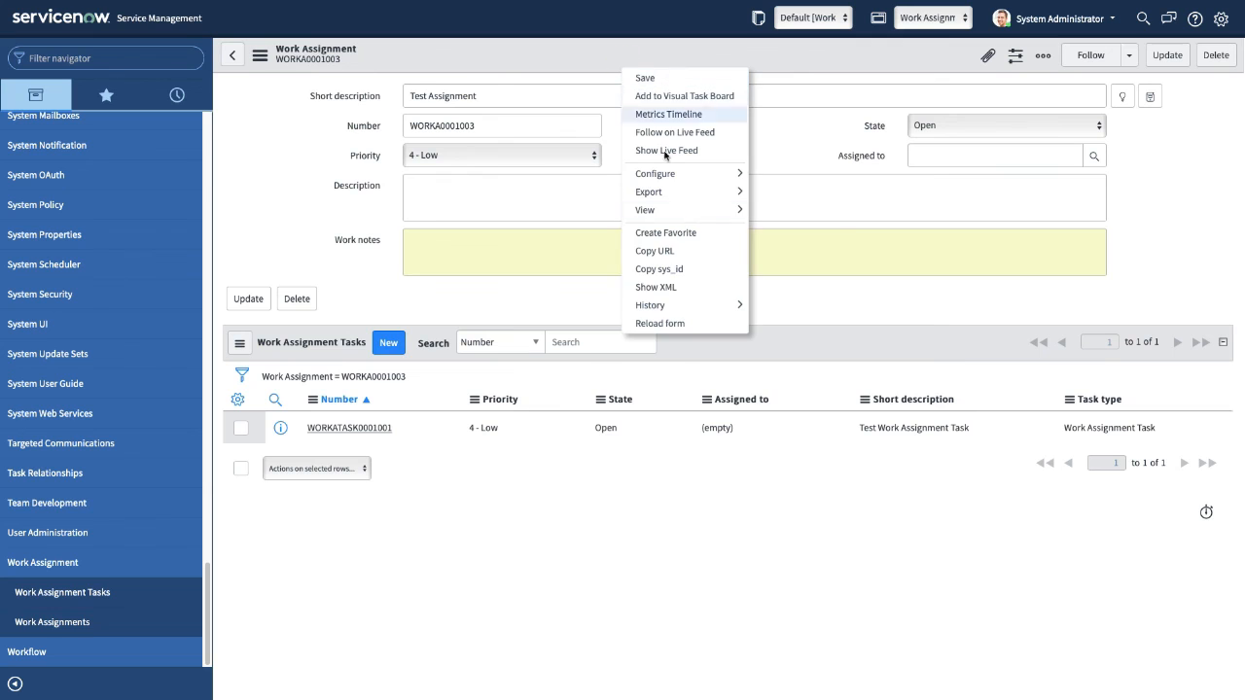
{"action": "left_click", "coordinate": [665, 323]}
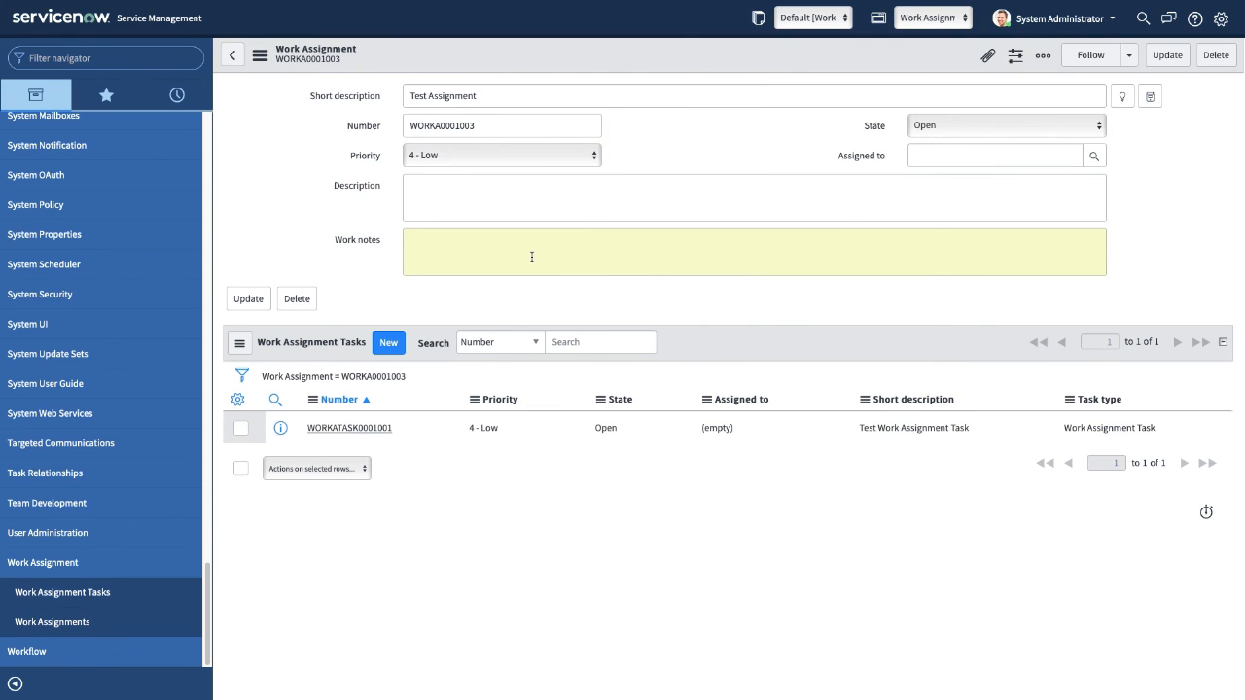